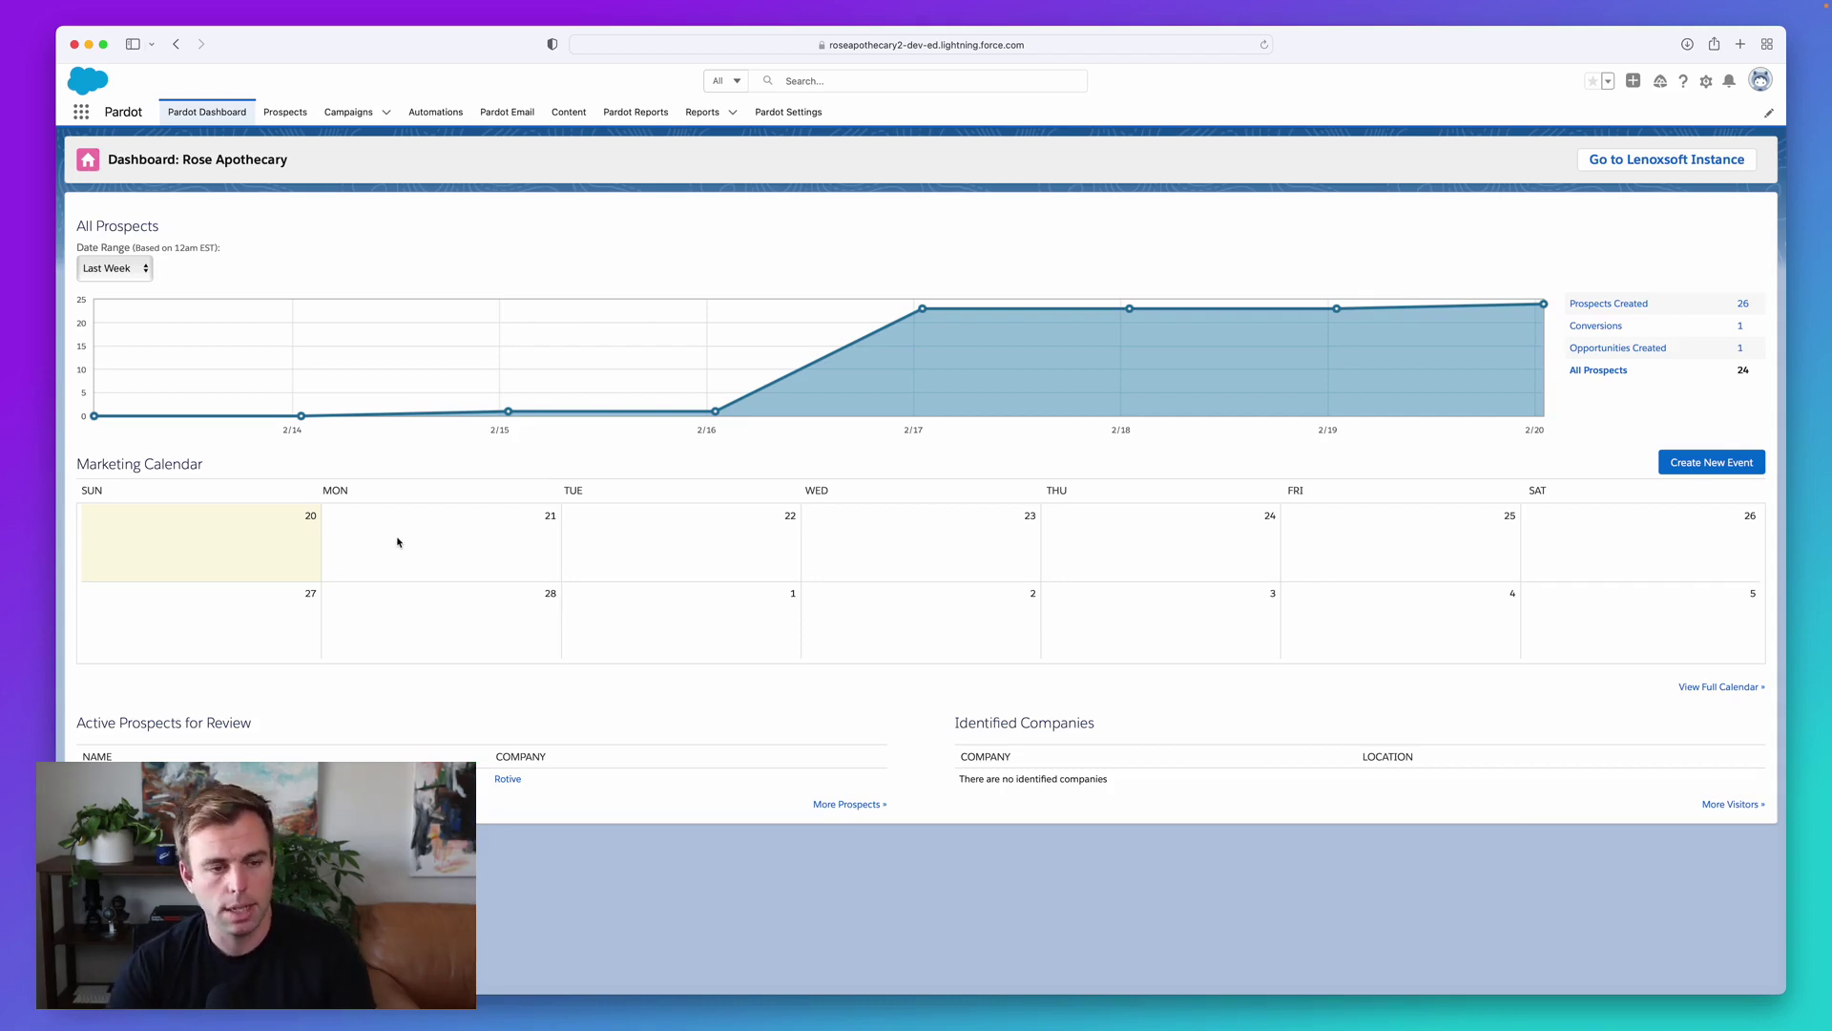
Show the Prospects > Segmentation Lists page with up to 50 lists per page.
{"action": "left_click", "coordinate": [284, 111]}
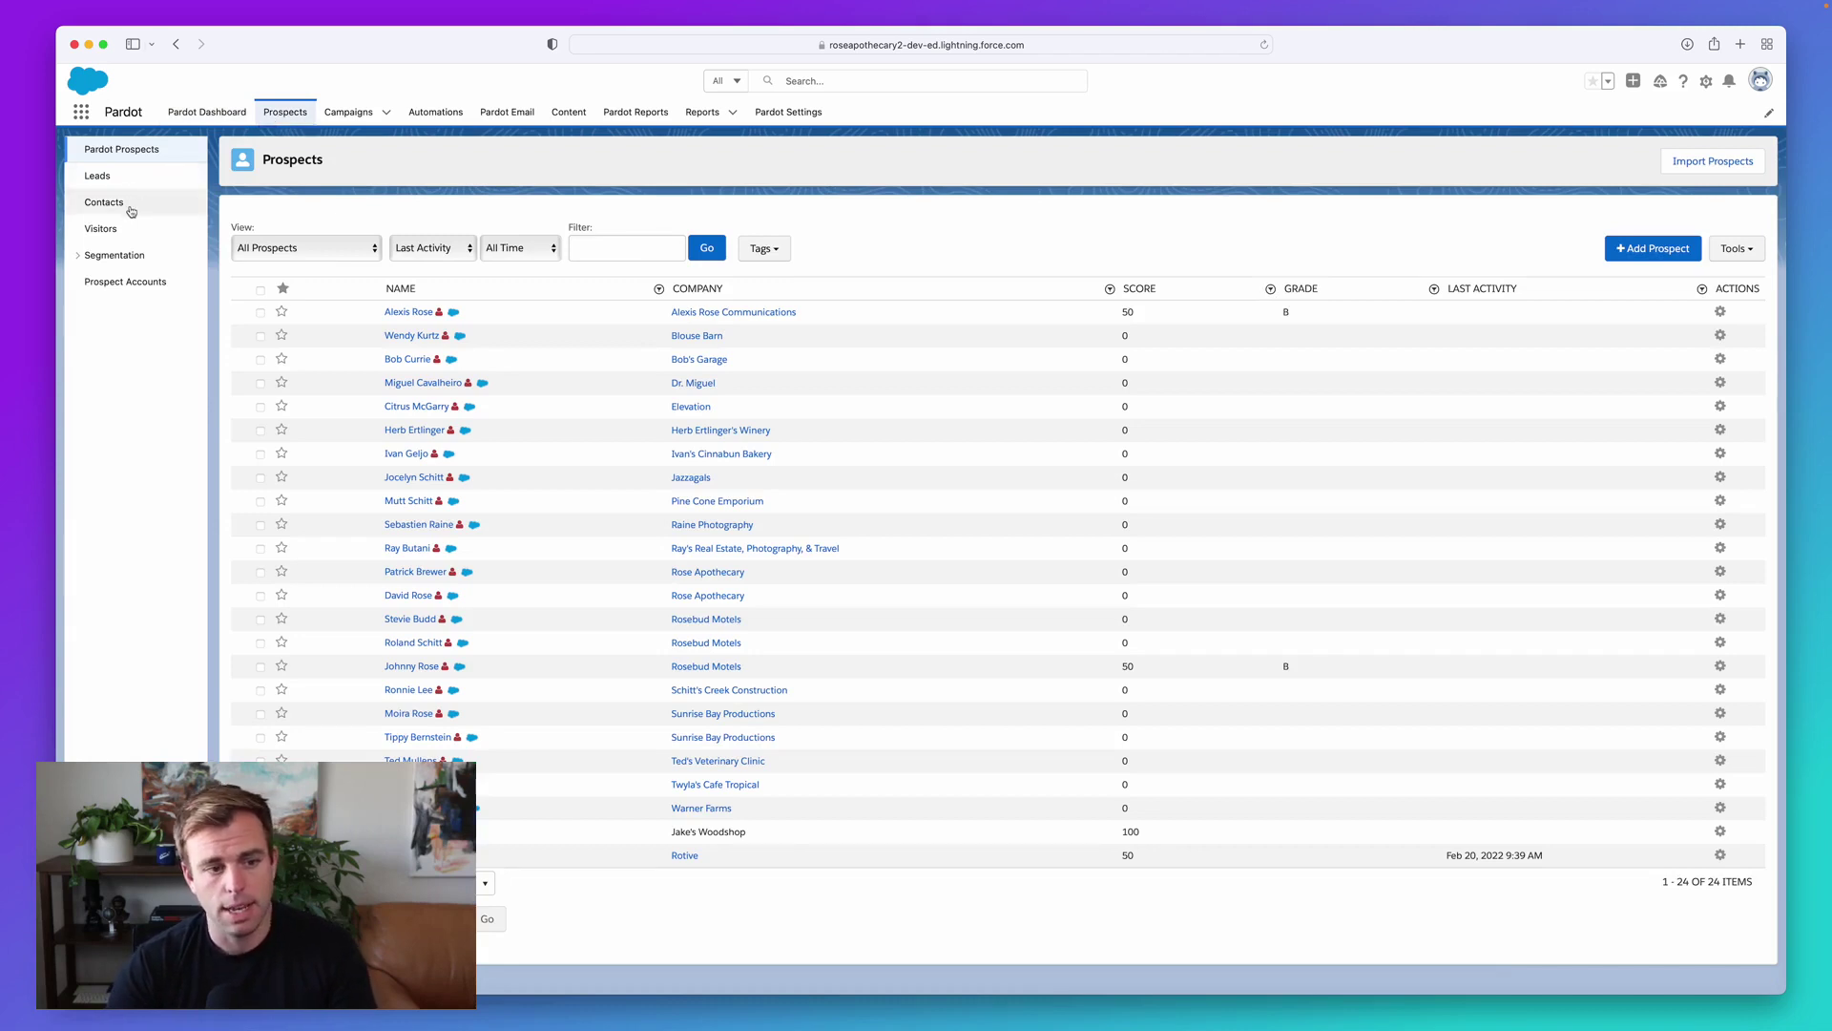
{"action": "left_click", "coordinate": [115, 255]}
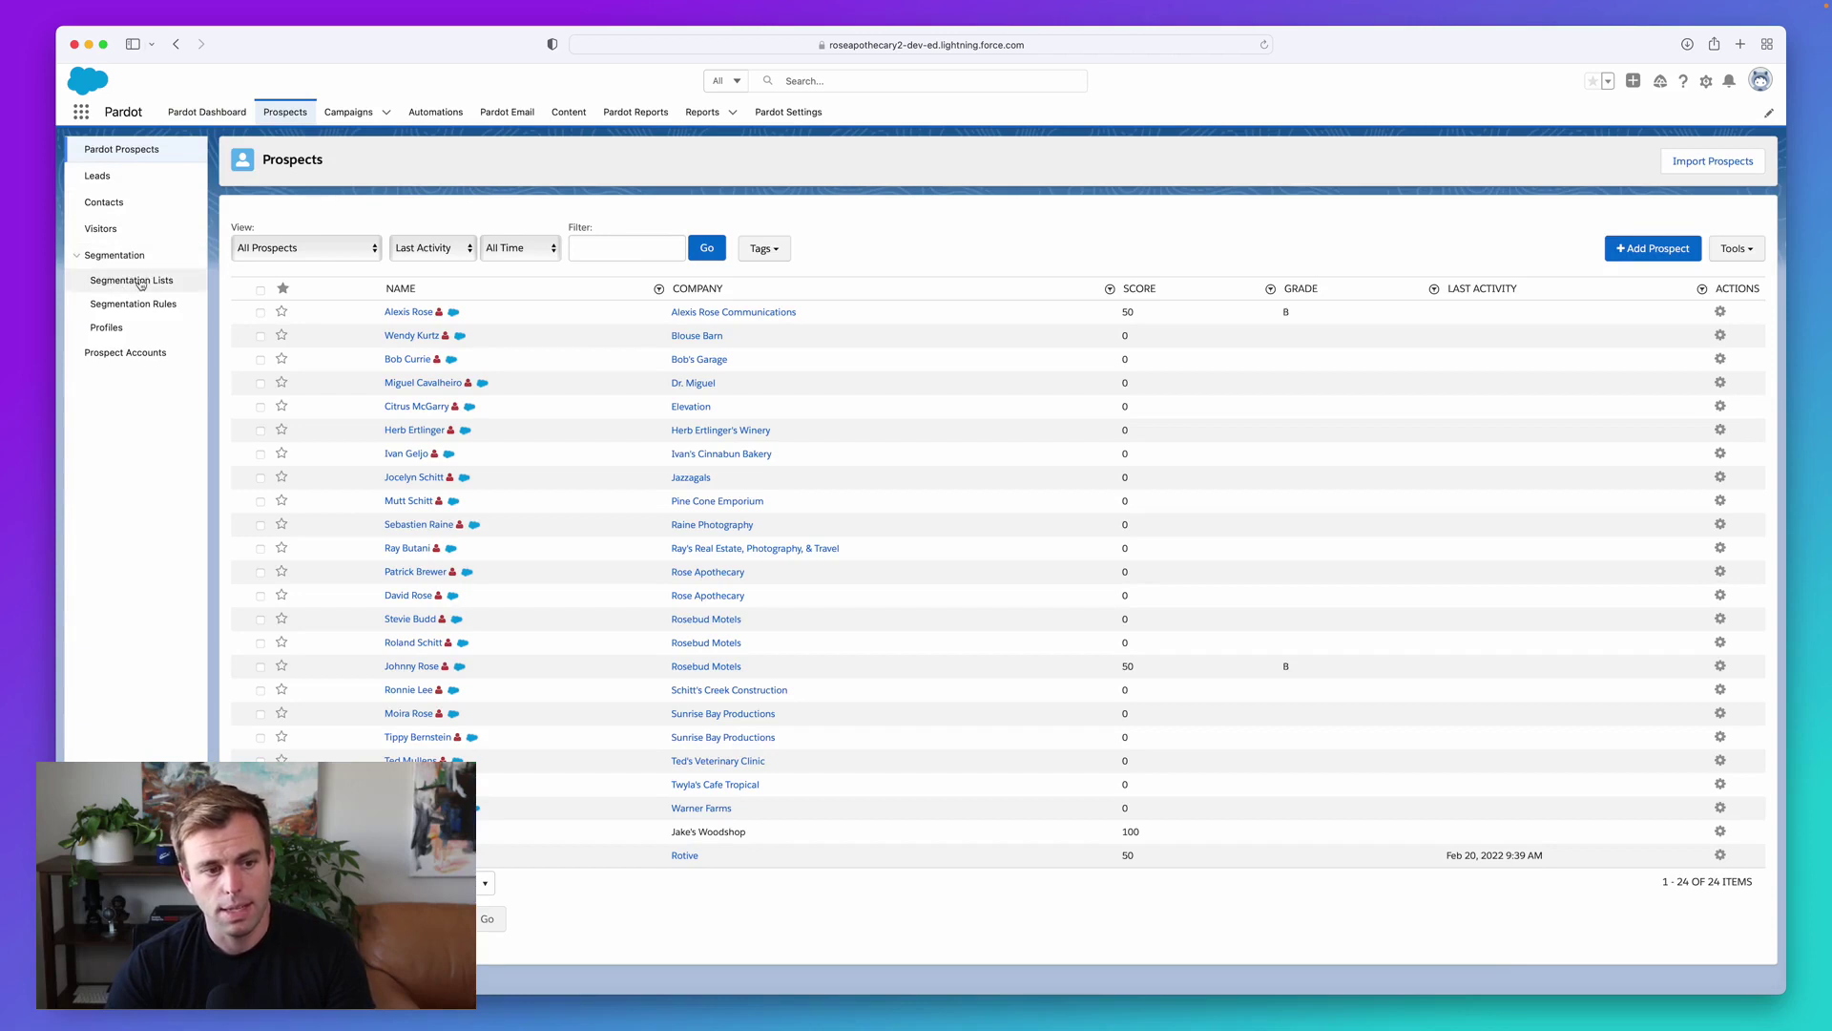
{"action": "left_click", "coordinate": [142, 284]}
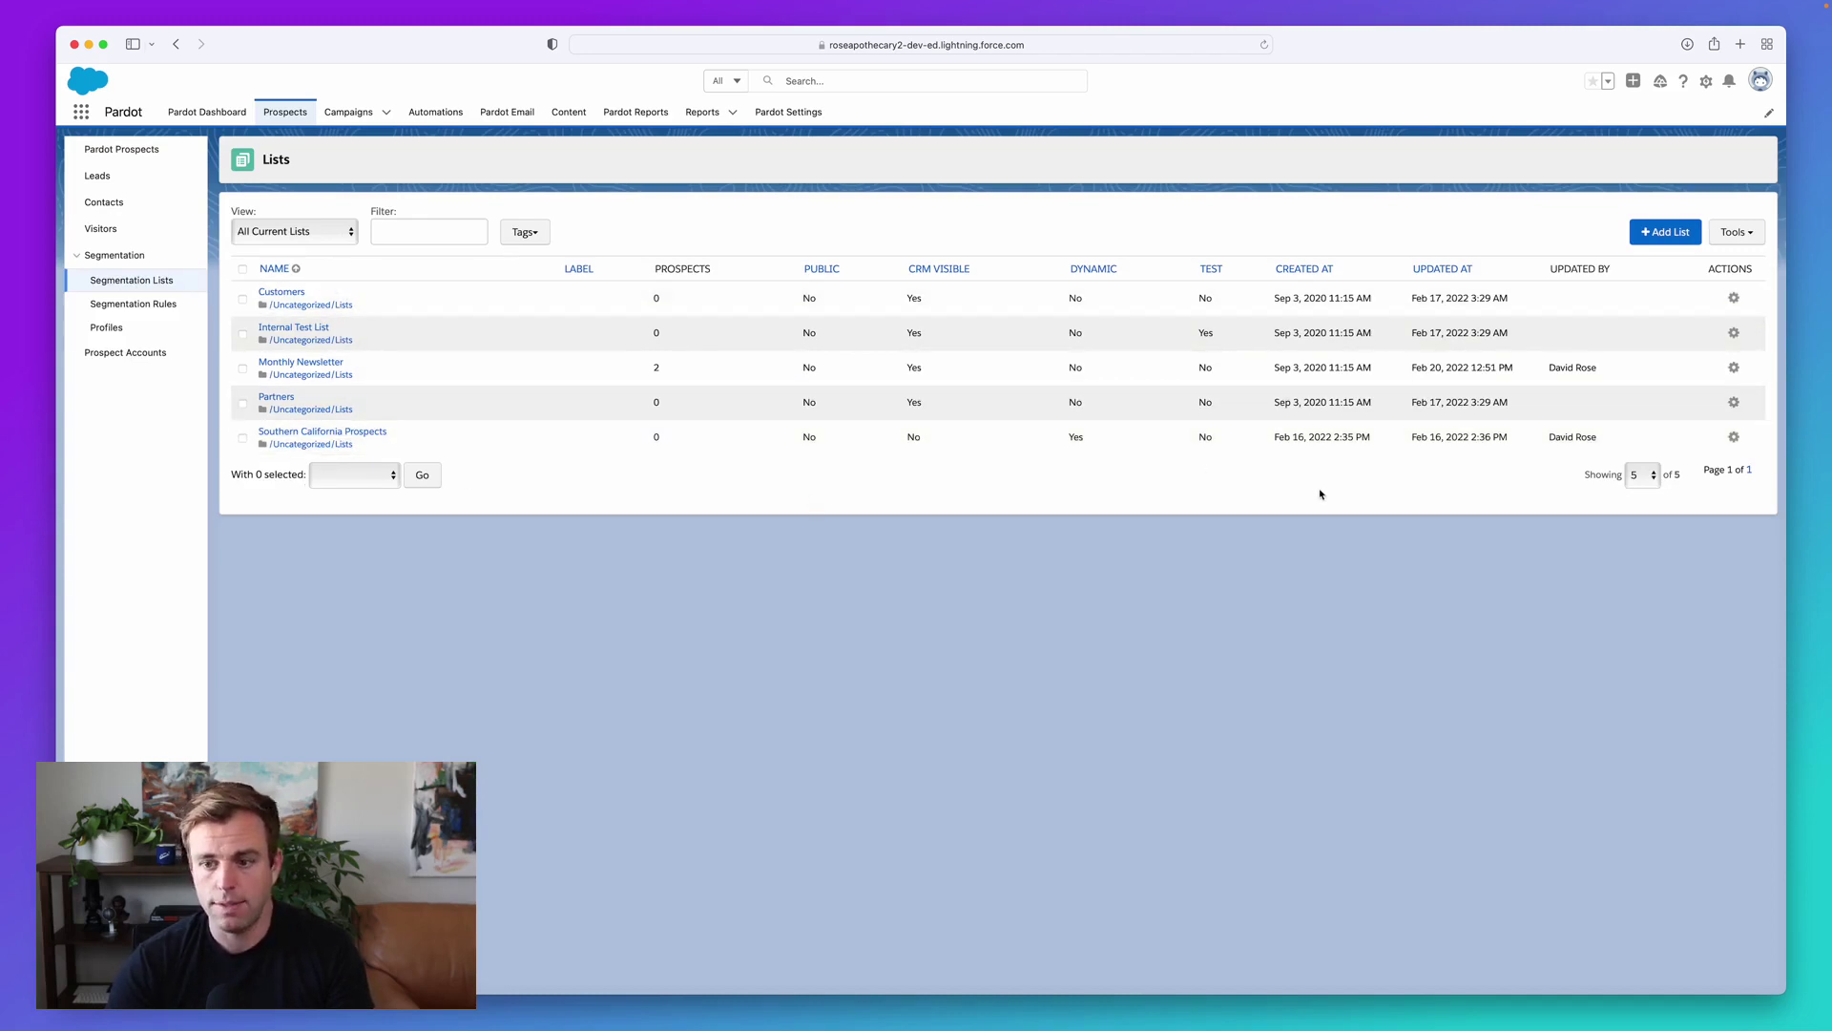
{"action": "left_click", "coordinate": [1641, 474]}
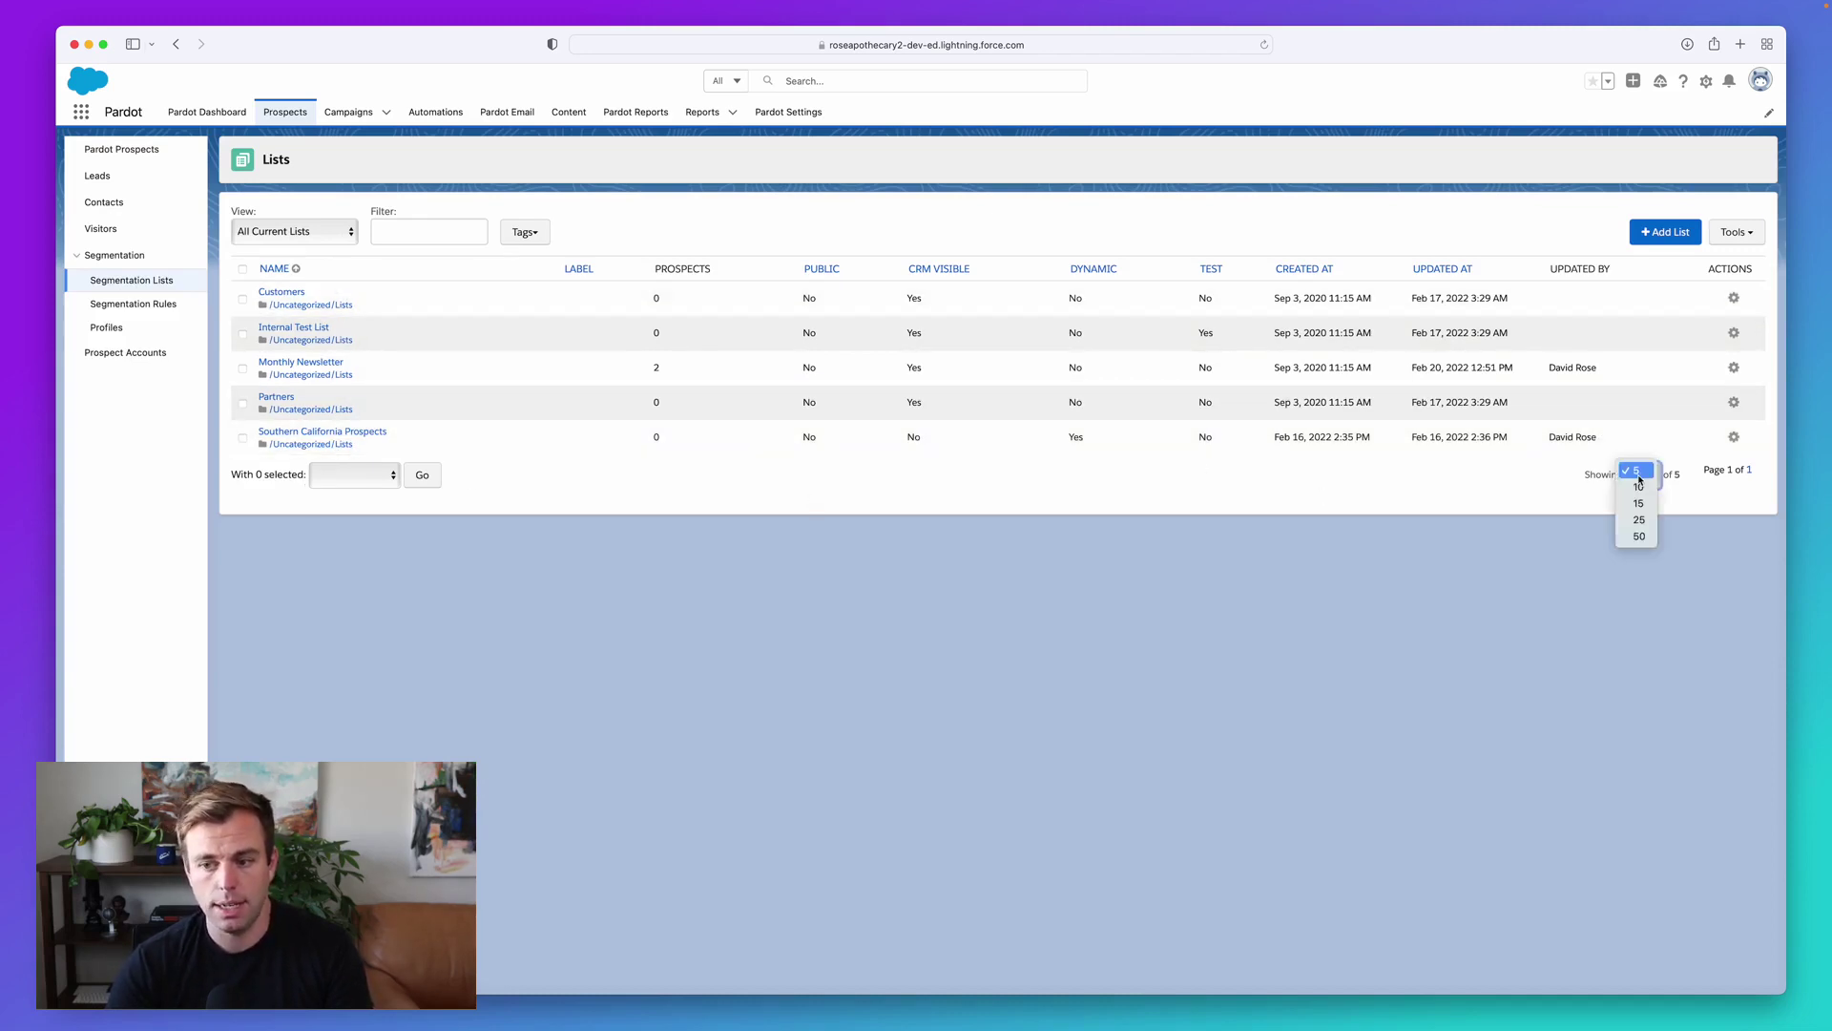
{"action": "left_click", "coordinate": [1641, 535]}
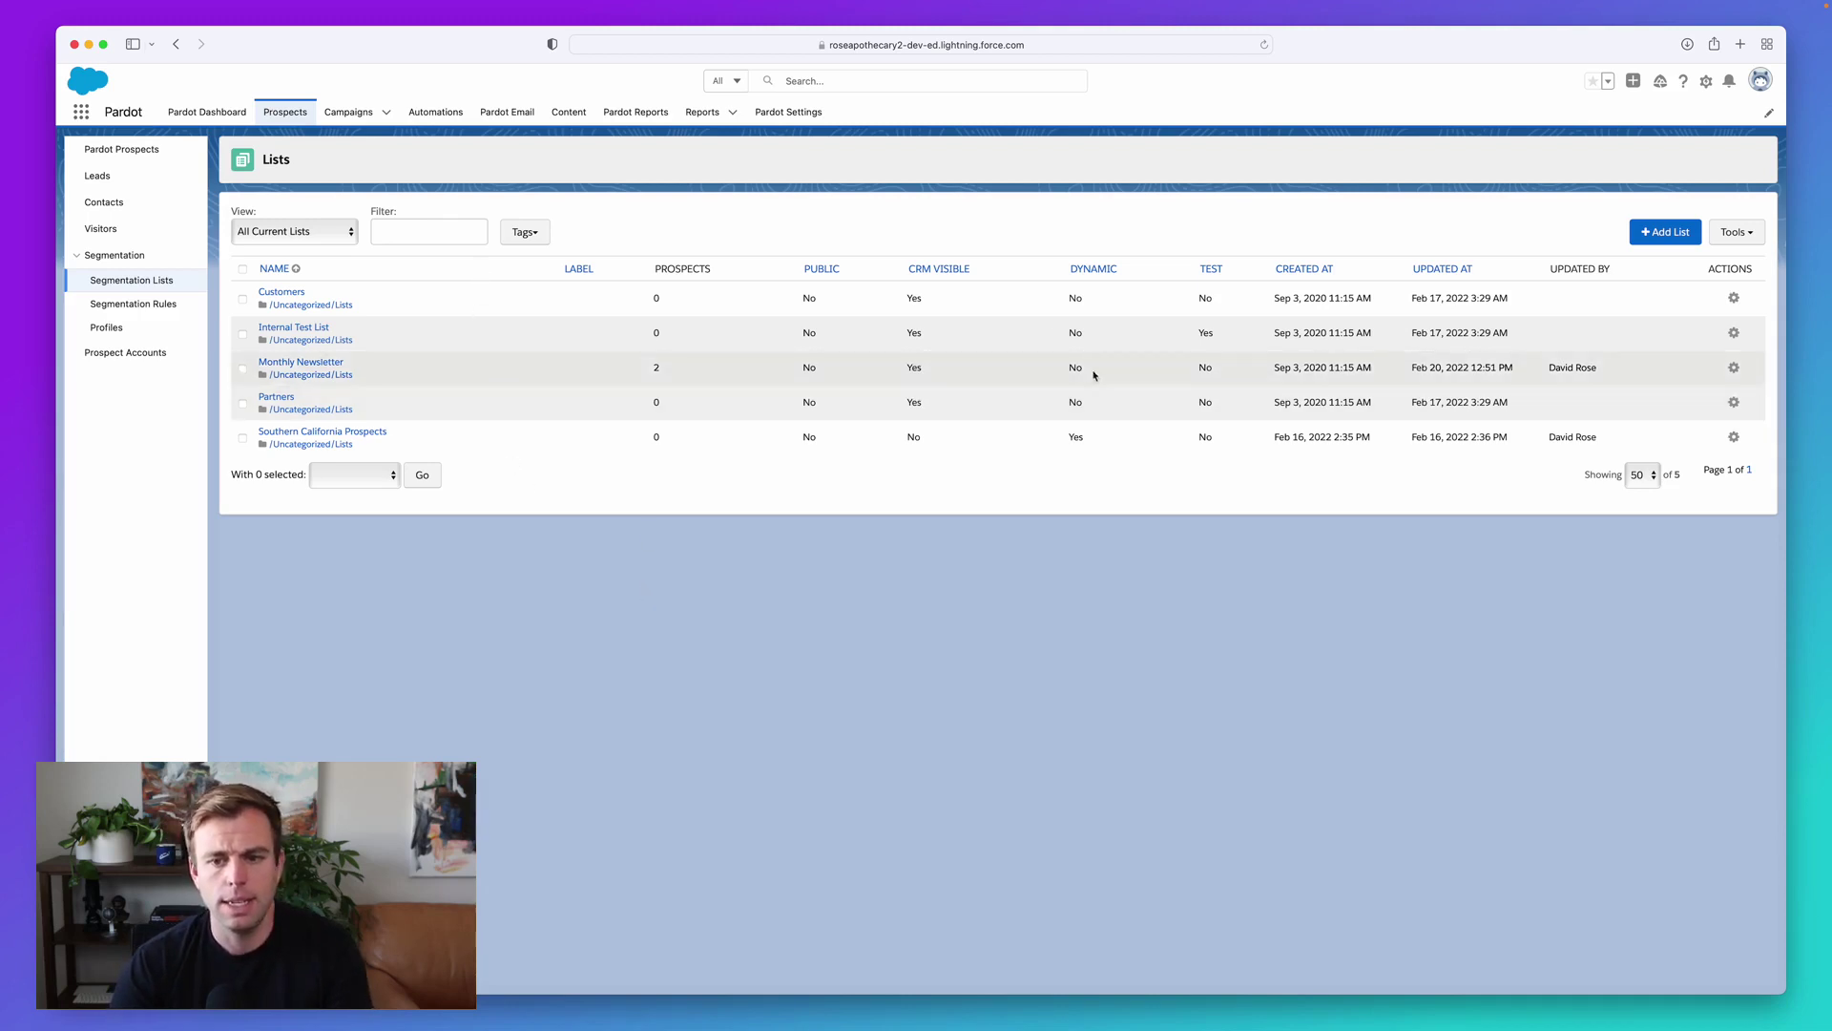
{"action": "left_click_drag", "start_coordinate": [905, 270], "coordinate": [1150, 270]}
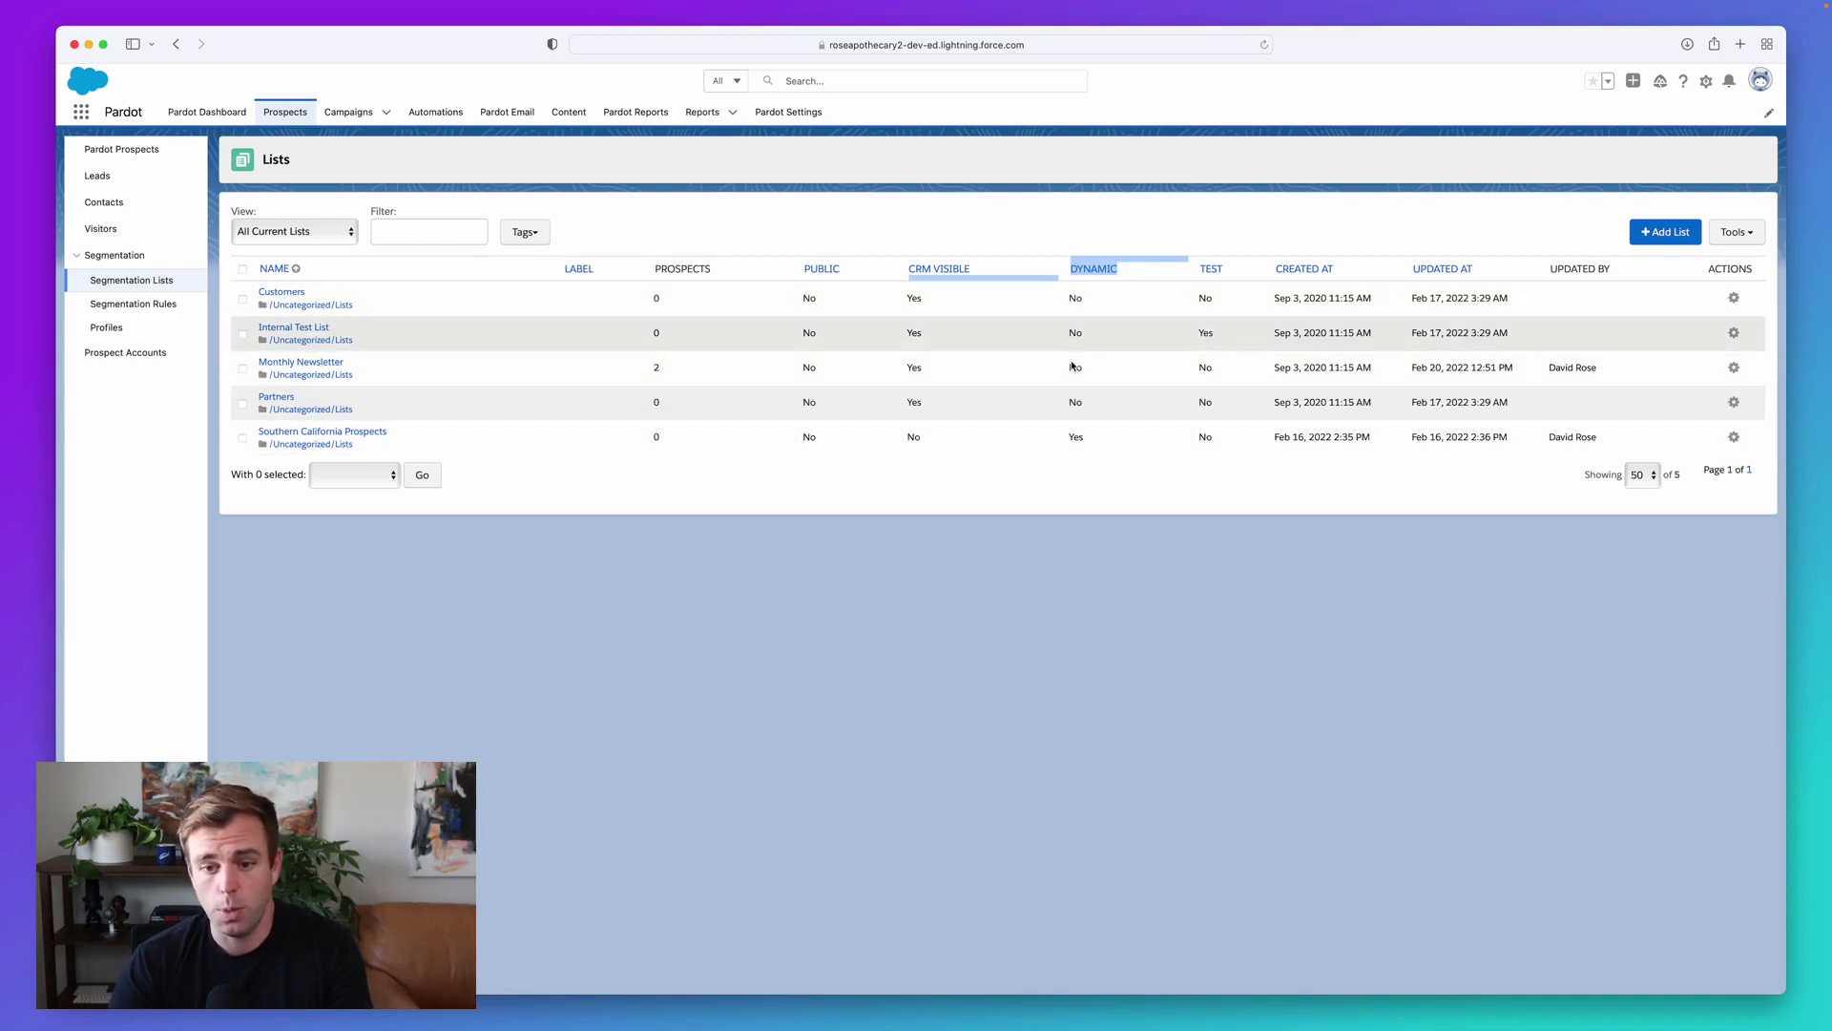
{"action": "left_click", "coordinate": [1092, 523]}
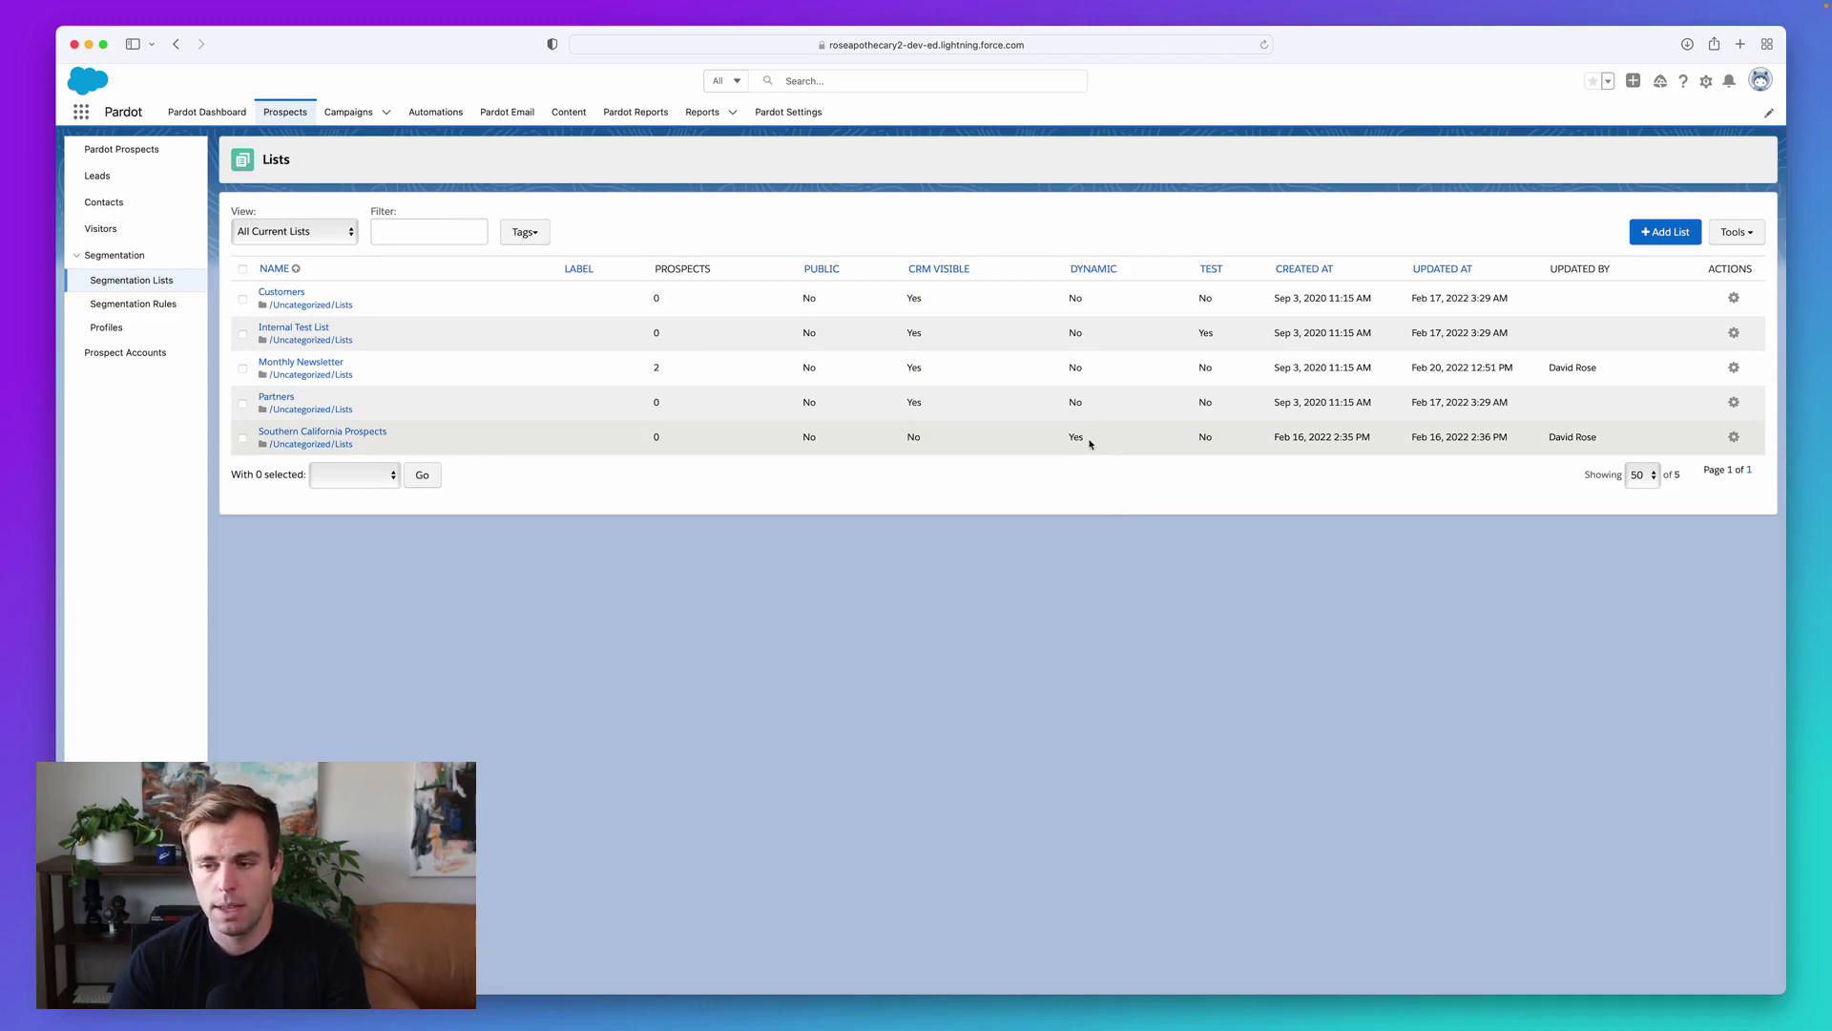
Start a new list and enter the name Customers.
{"action": "left_click", "coordinate": [1664, 233]}
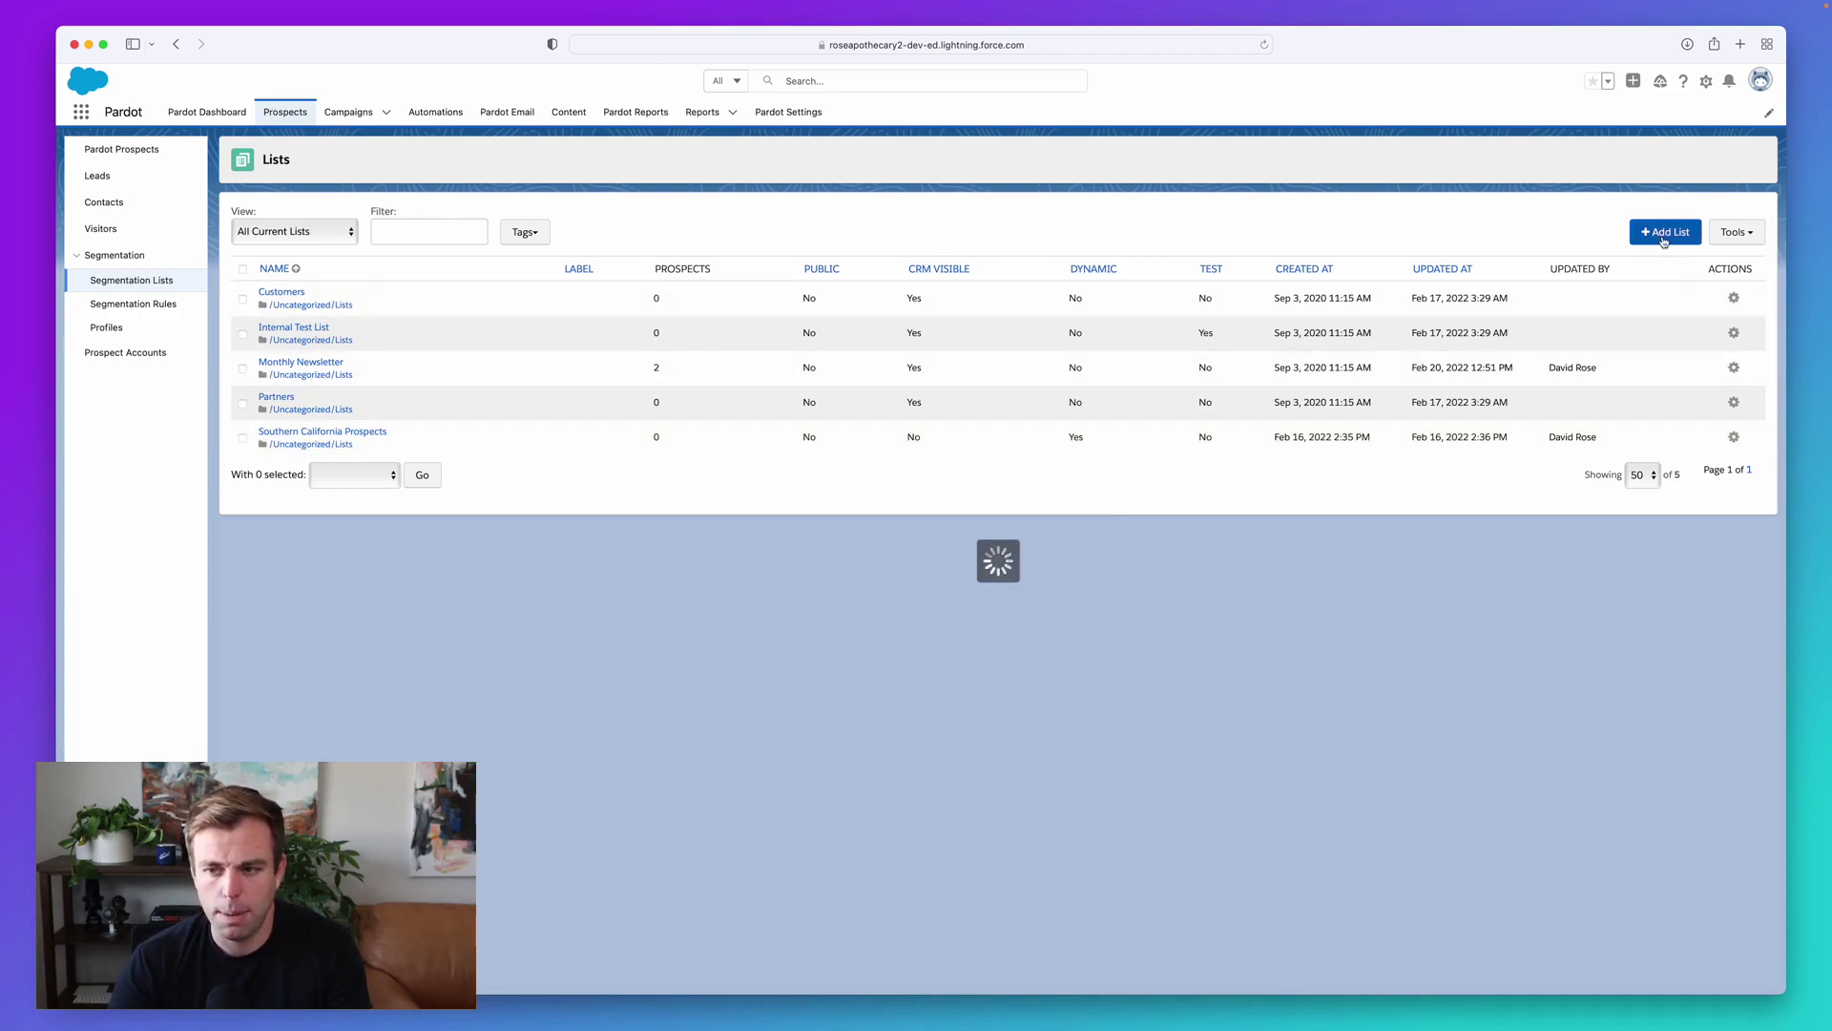
{"action": "left_click", "coordinate": [771, 242]}
{"action": "type", "text": "Cus"}
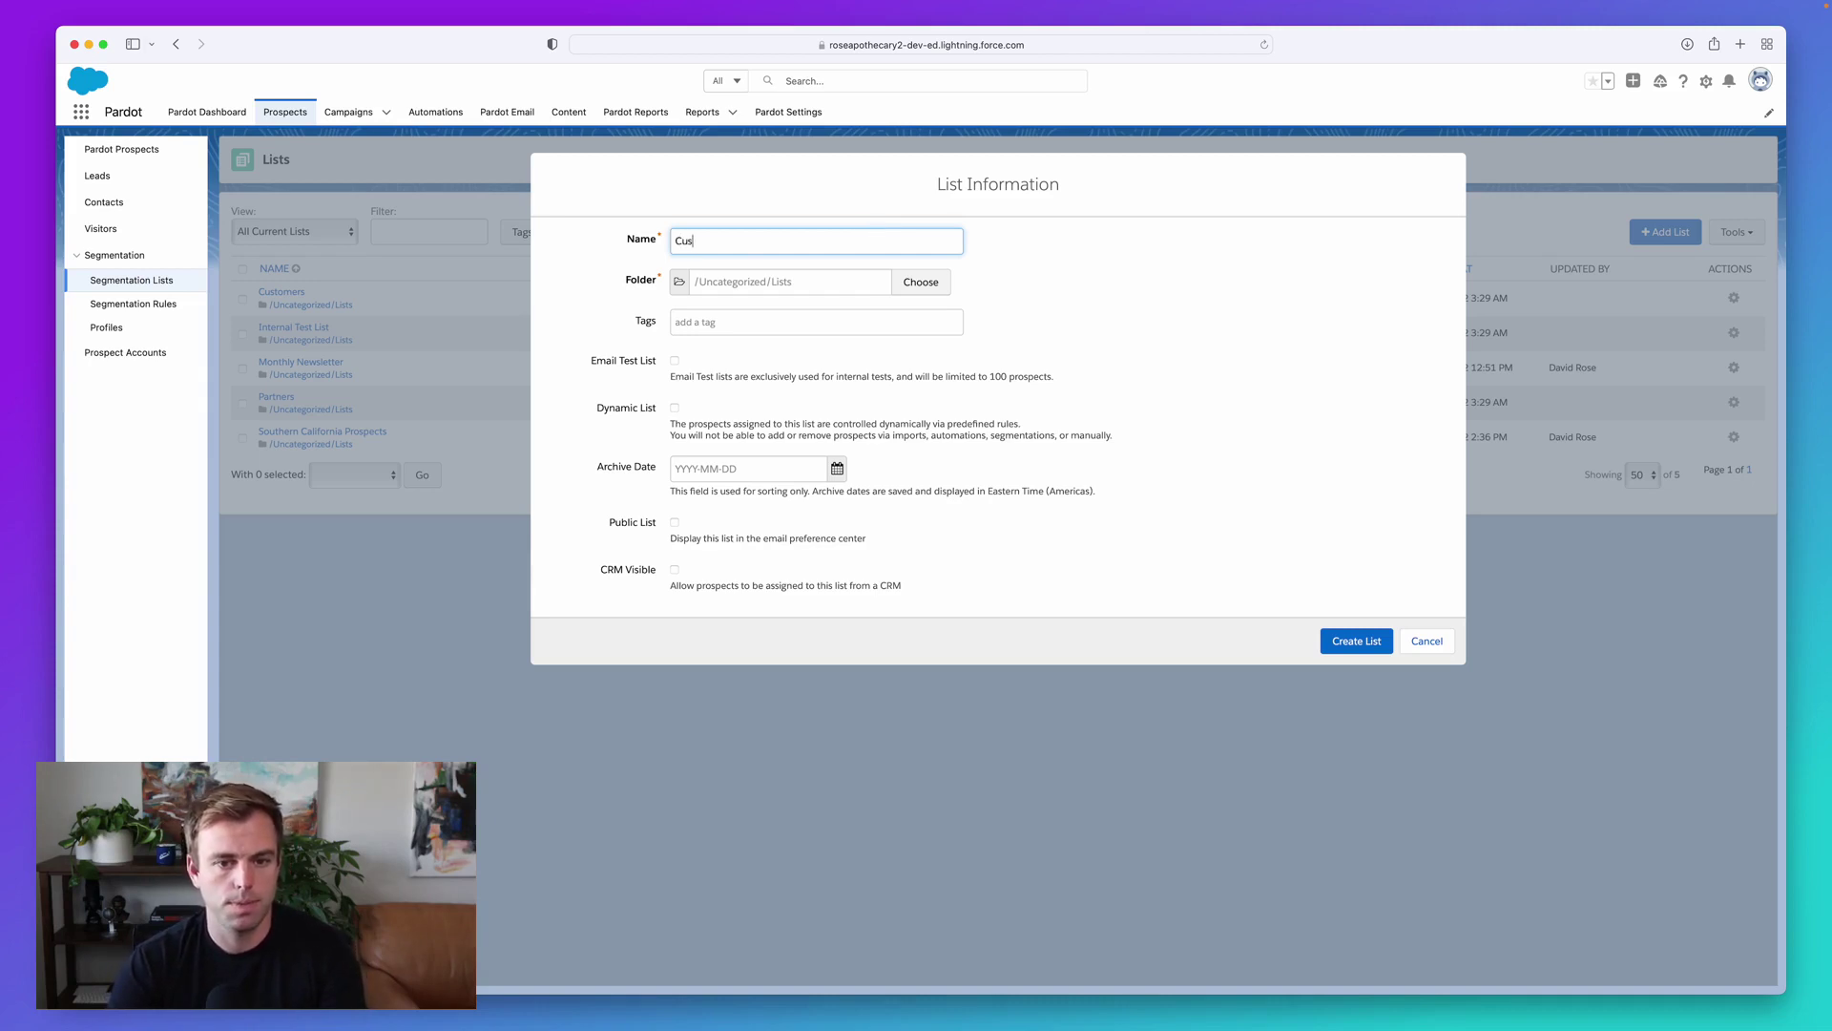
{"action": "type", "text": "tomer"}
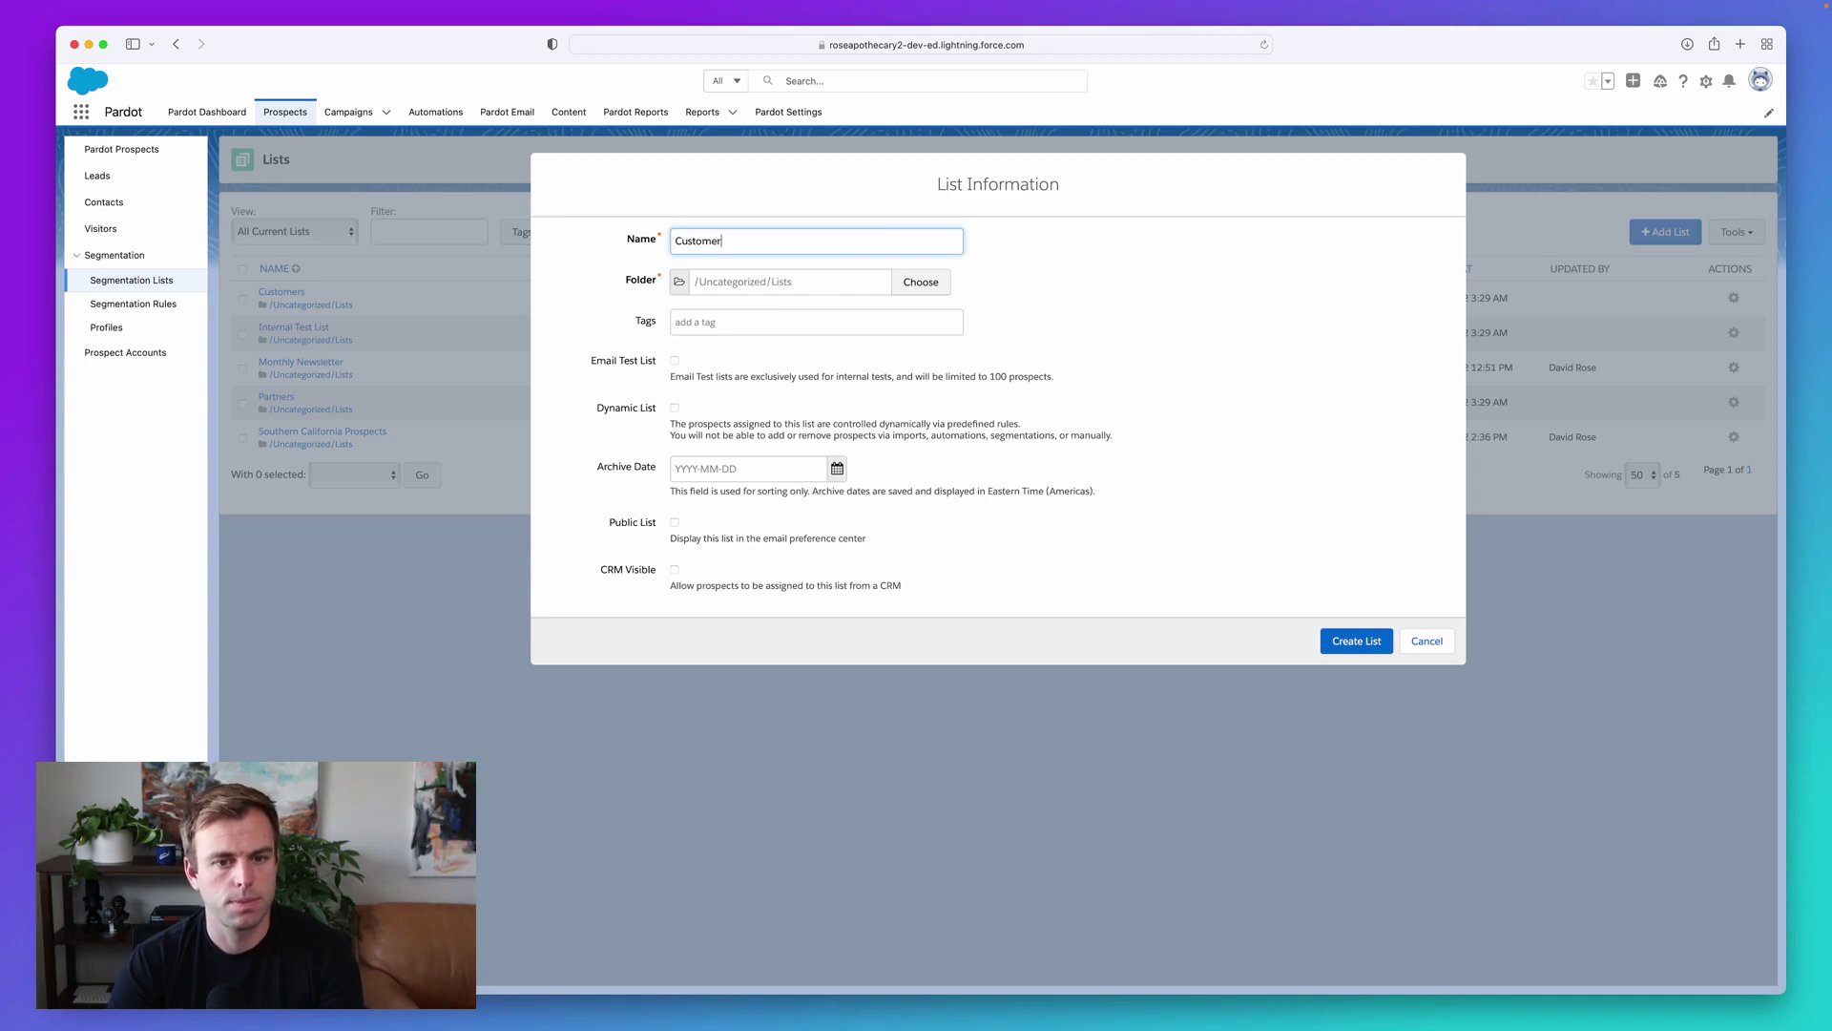
{"action": "type", "text": "s"}
{"action": "left_click", "coordinate": [1088, 277]}
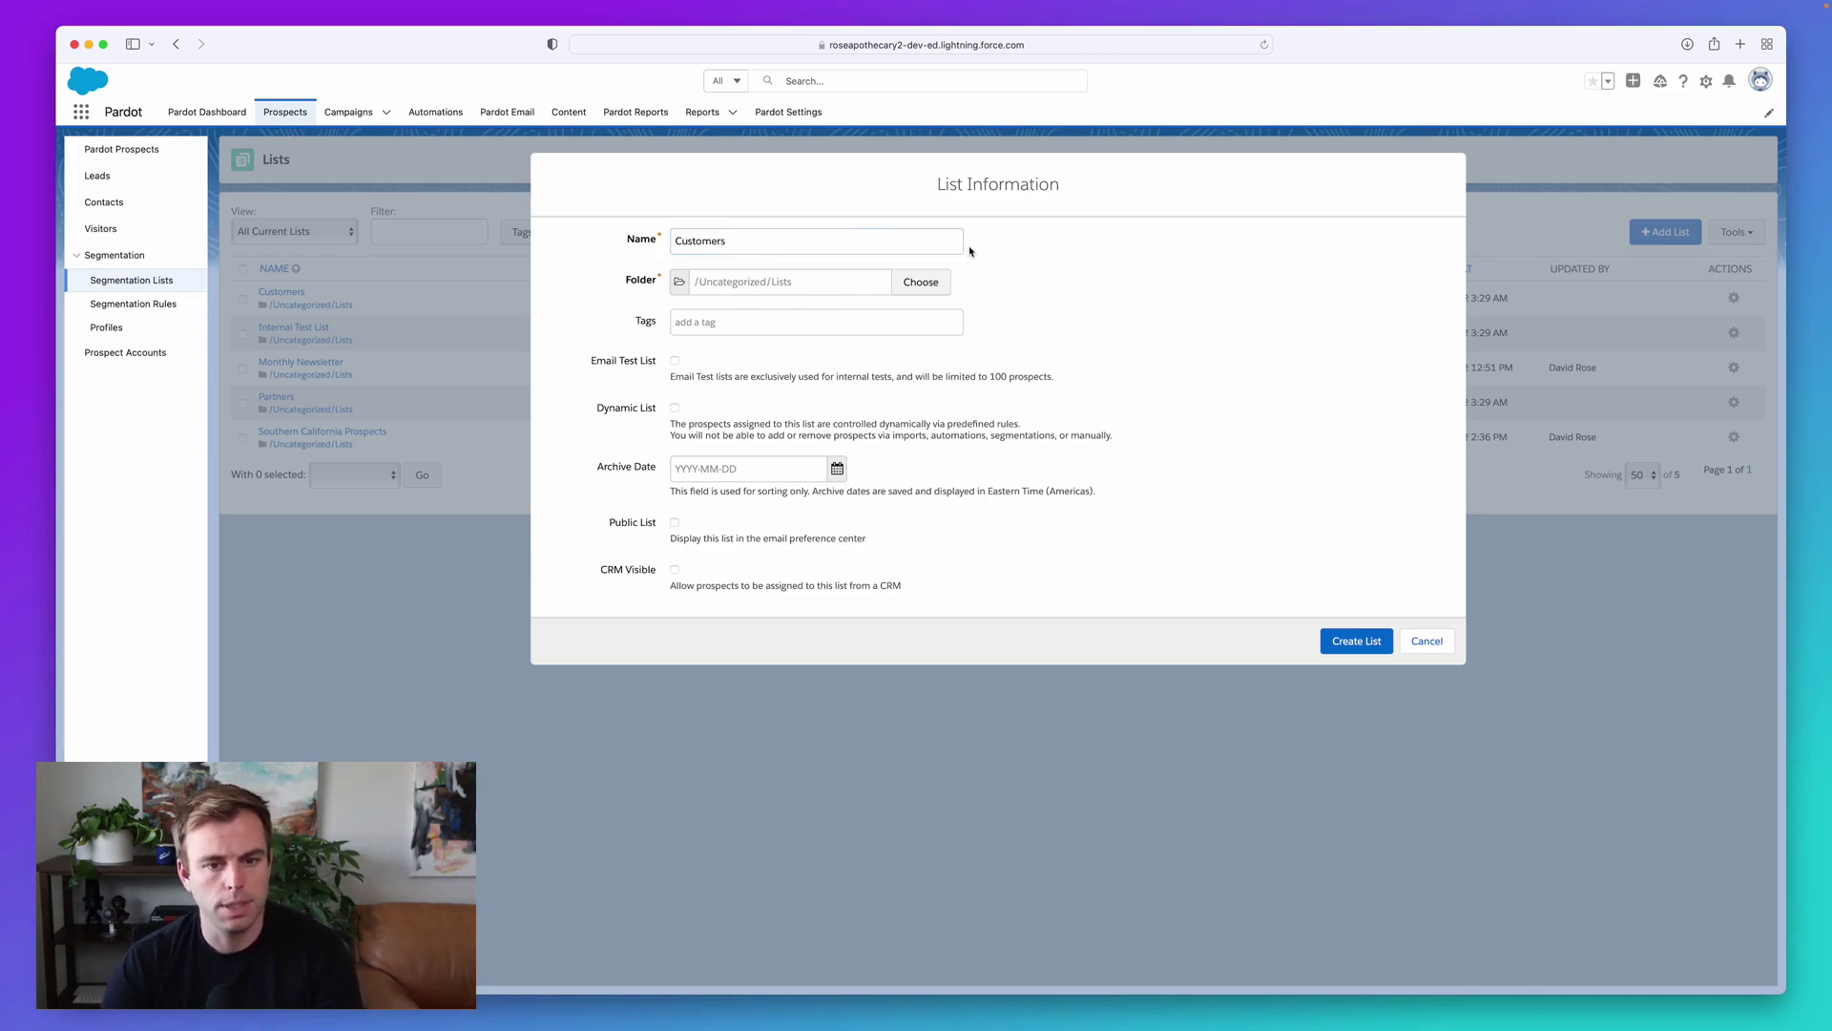
Create a folder '1 Week Pardot course' and choose it as the Customers list's folder.
{"action": "left_click", "coordinate": [873, 289]}
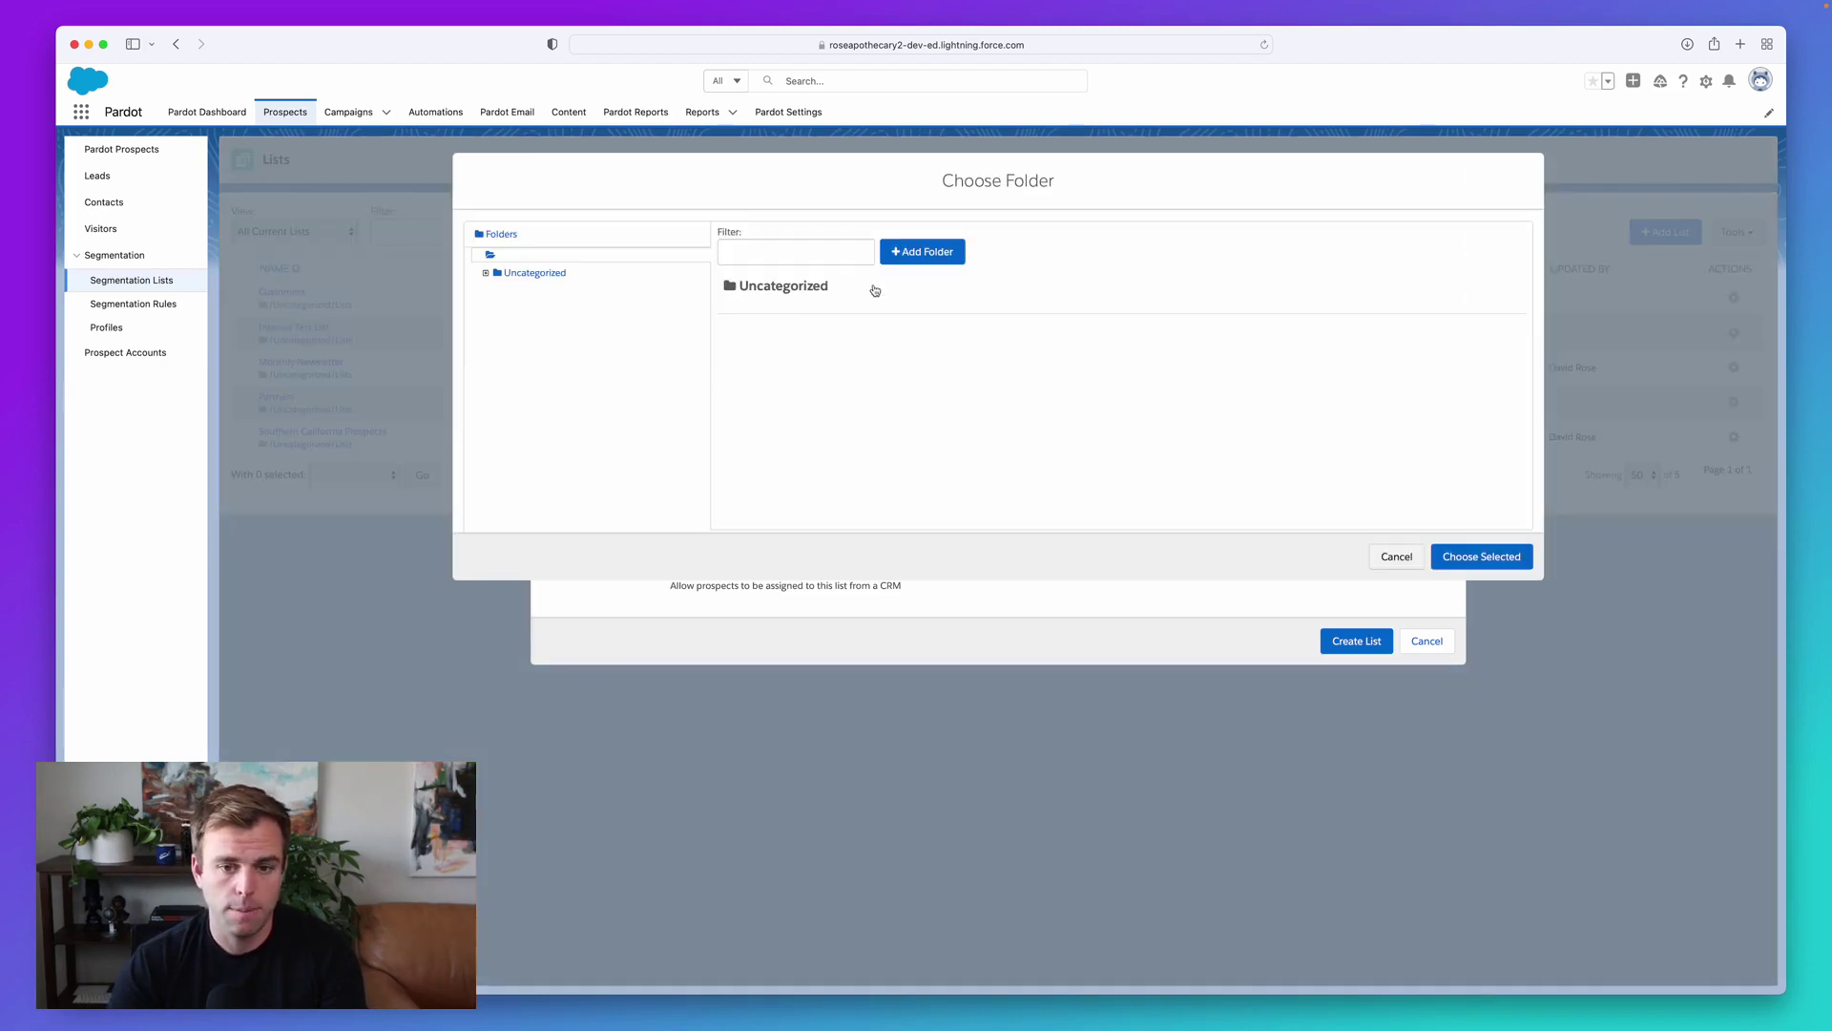
{"action": "left_click", "coordinate": [935, 258]}
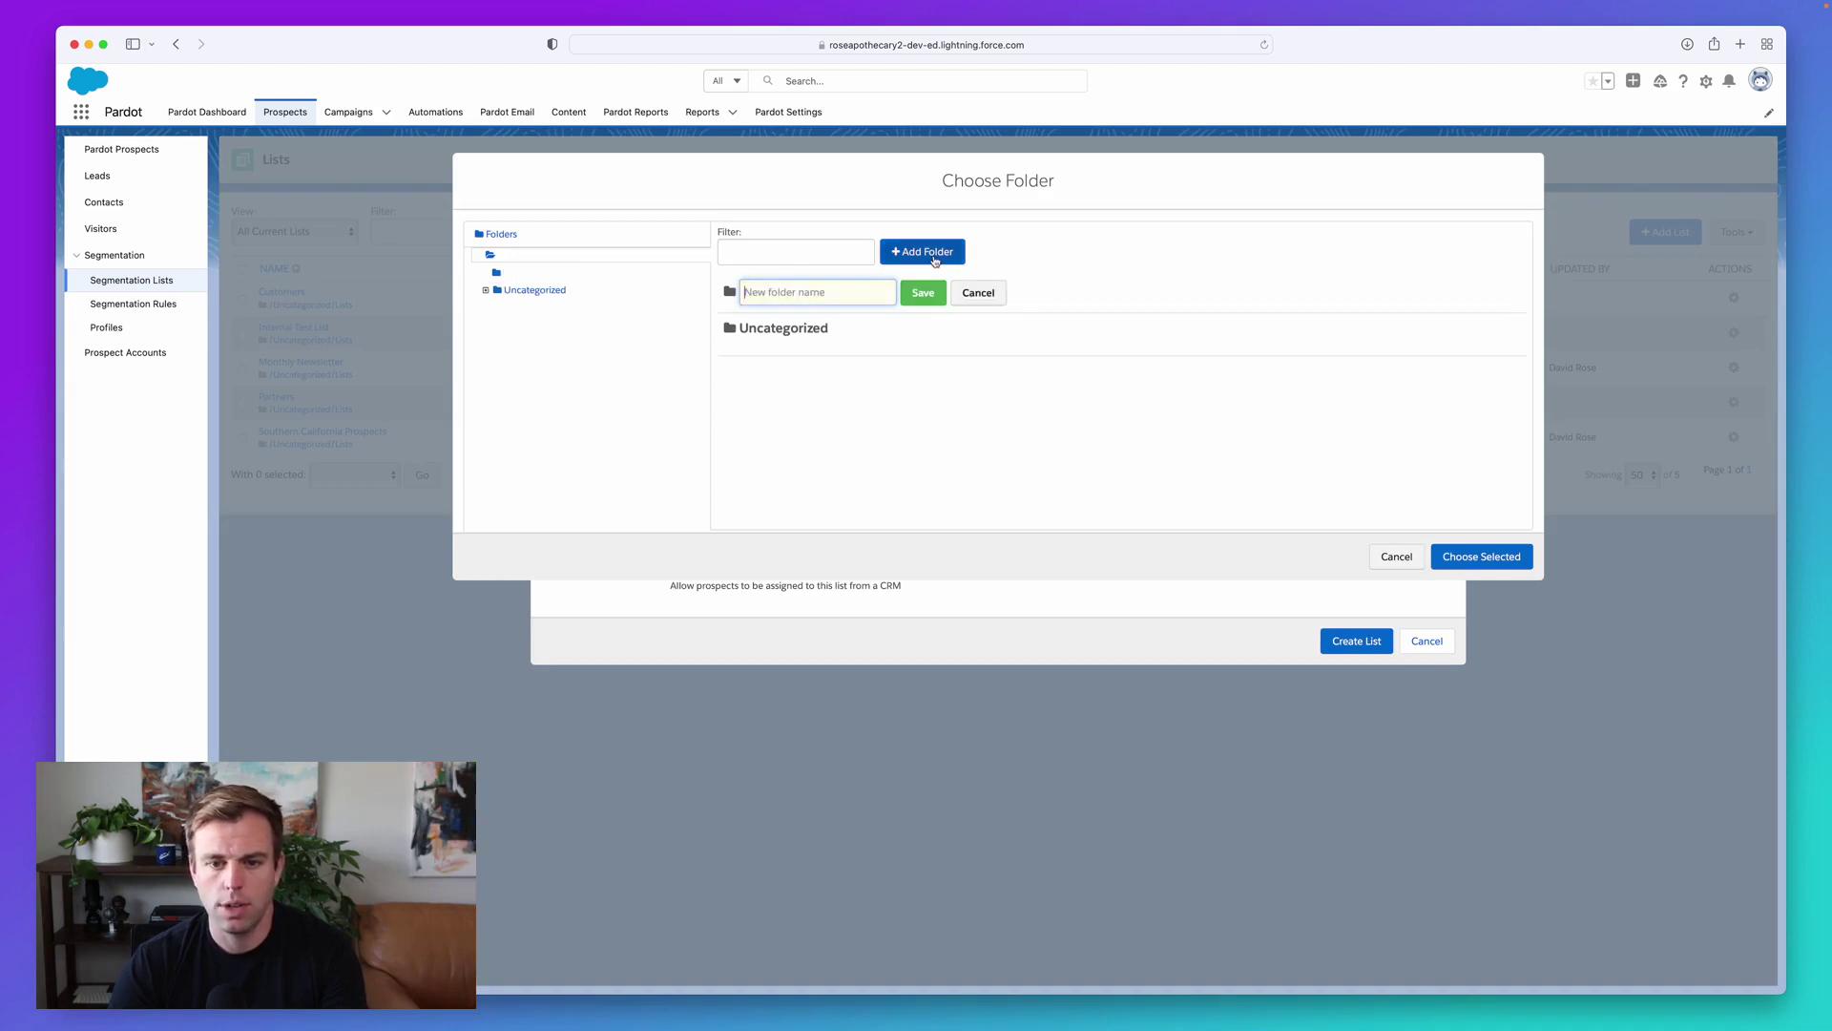
{"action": "left_click", "coordinate": [818, 292]}
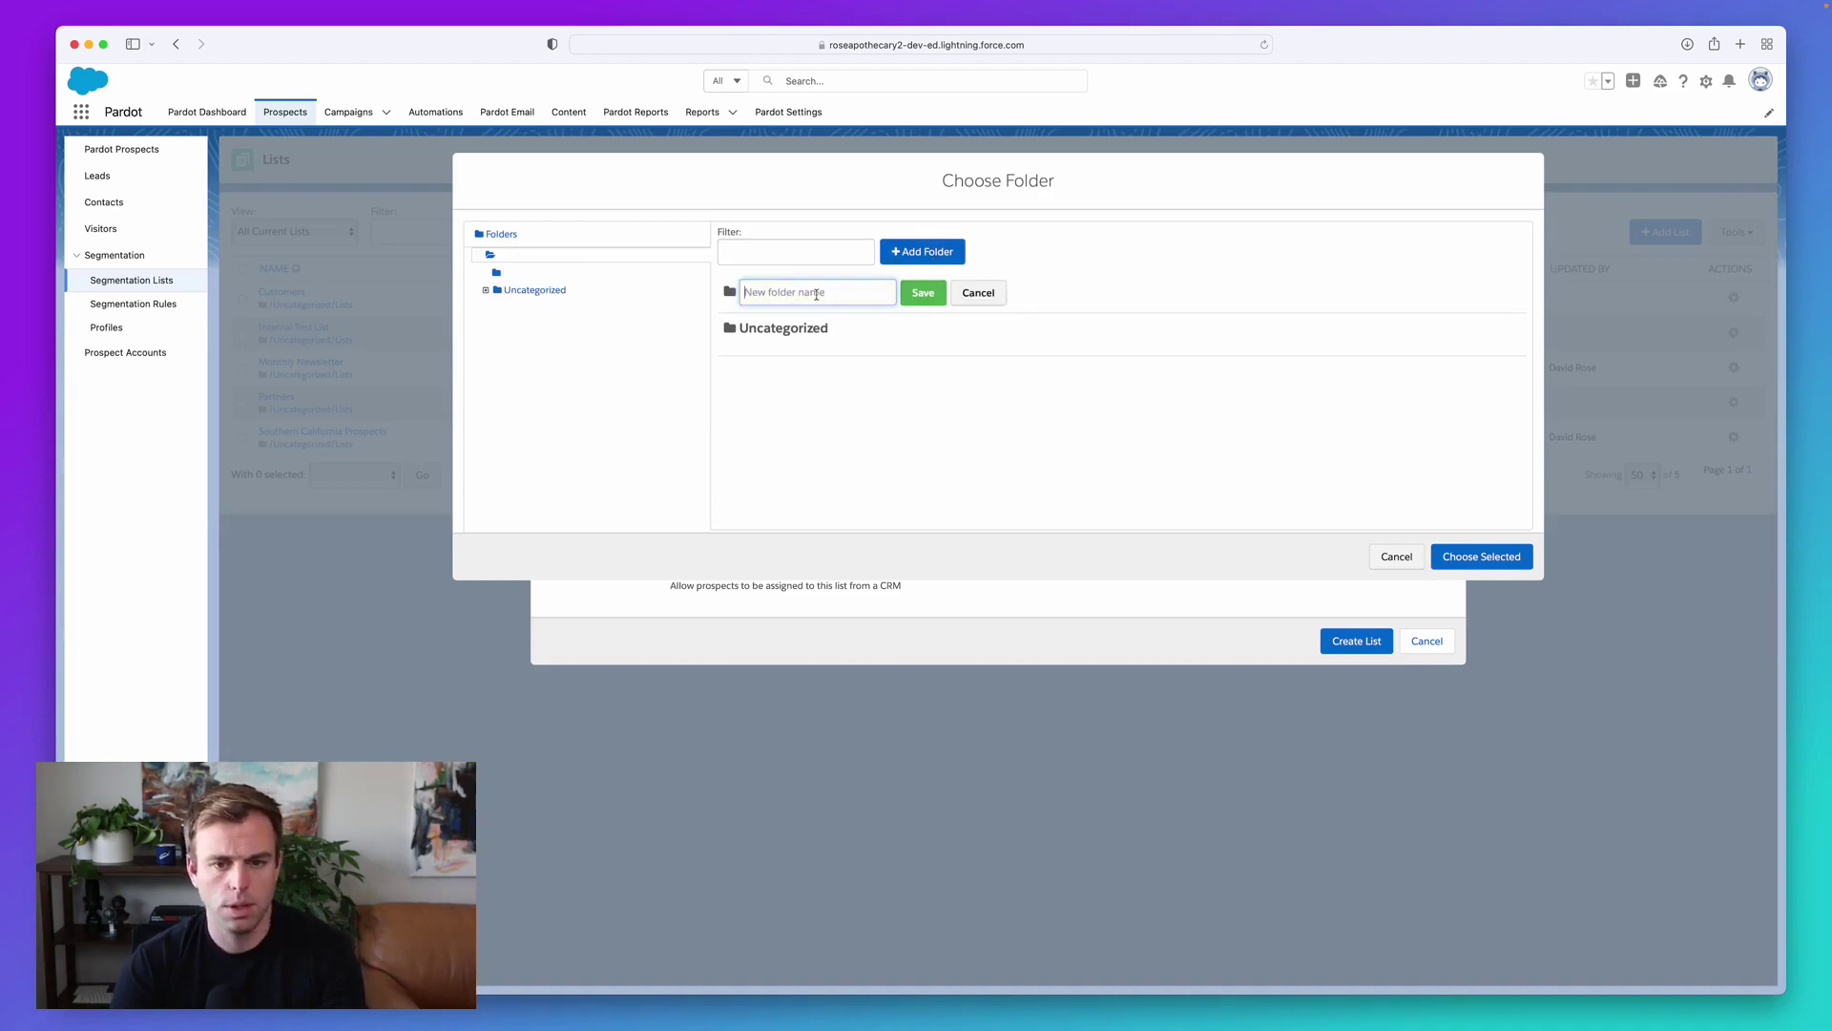
{"action": "type", "text": "1 Week"}
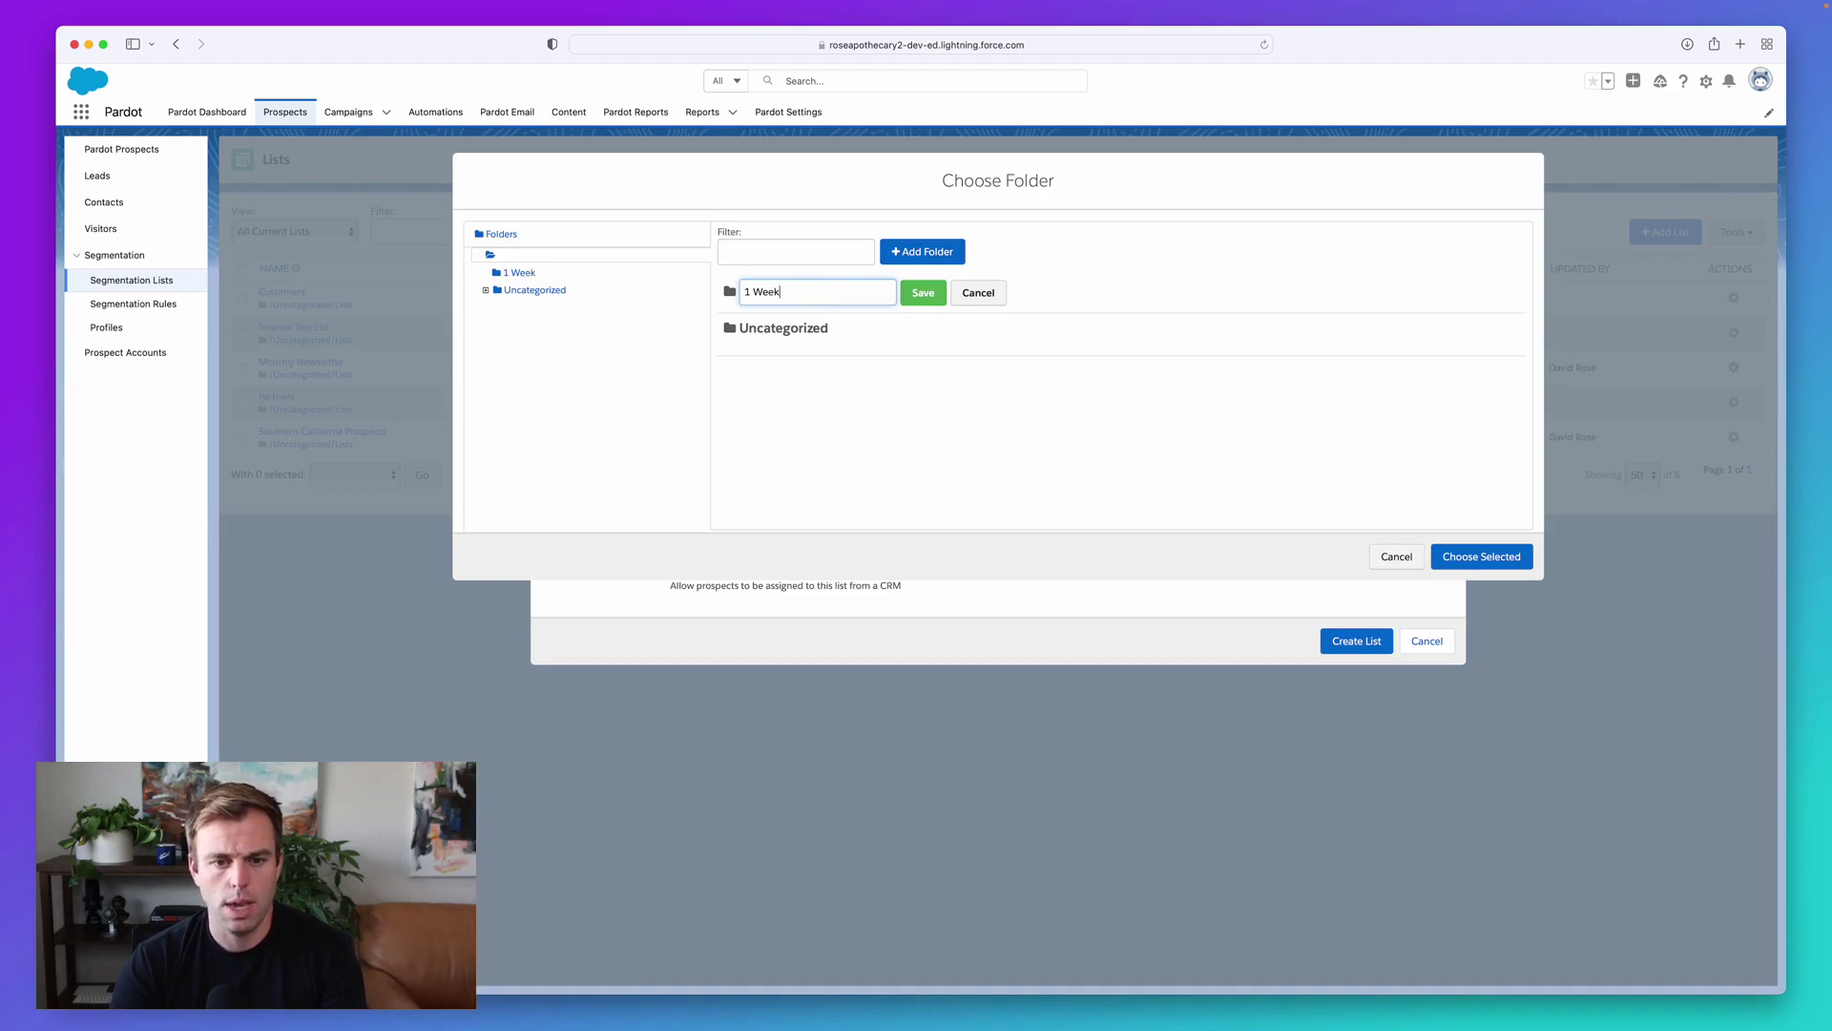
{"action": "type", "text": " Pardo"}
{"action": "type", "text": "t COurs"}
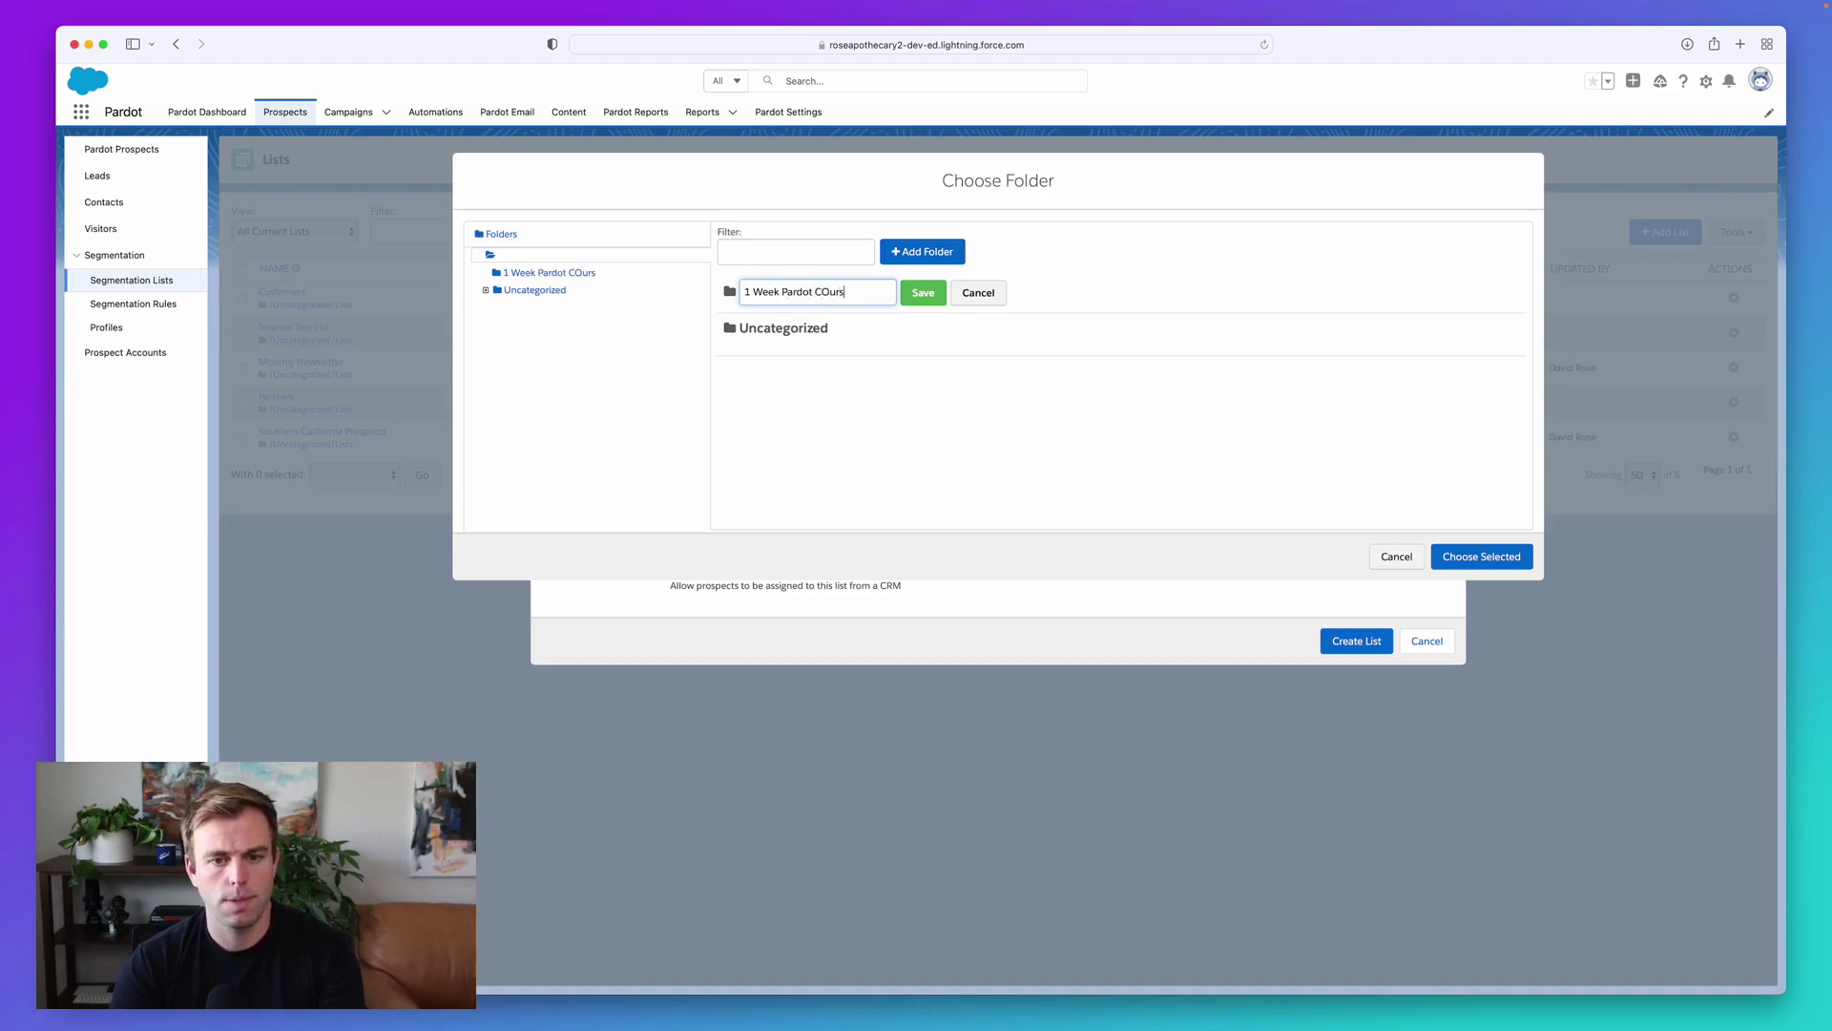
{"action": "key", "text": "BackSpace"}
{"action": "key", "text": "BackSpace"}
{"action": "key", "text": "BackSpace"}
{"action": "type", "text": "course"}
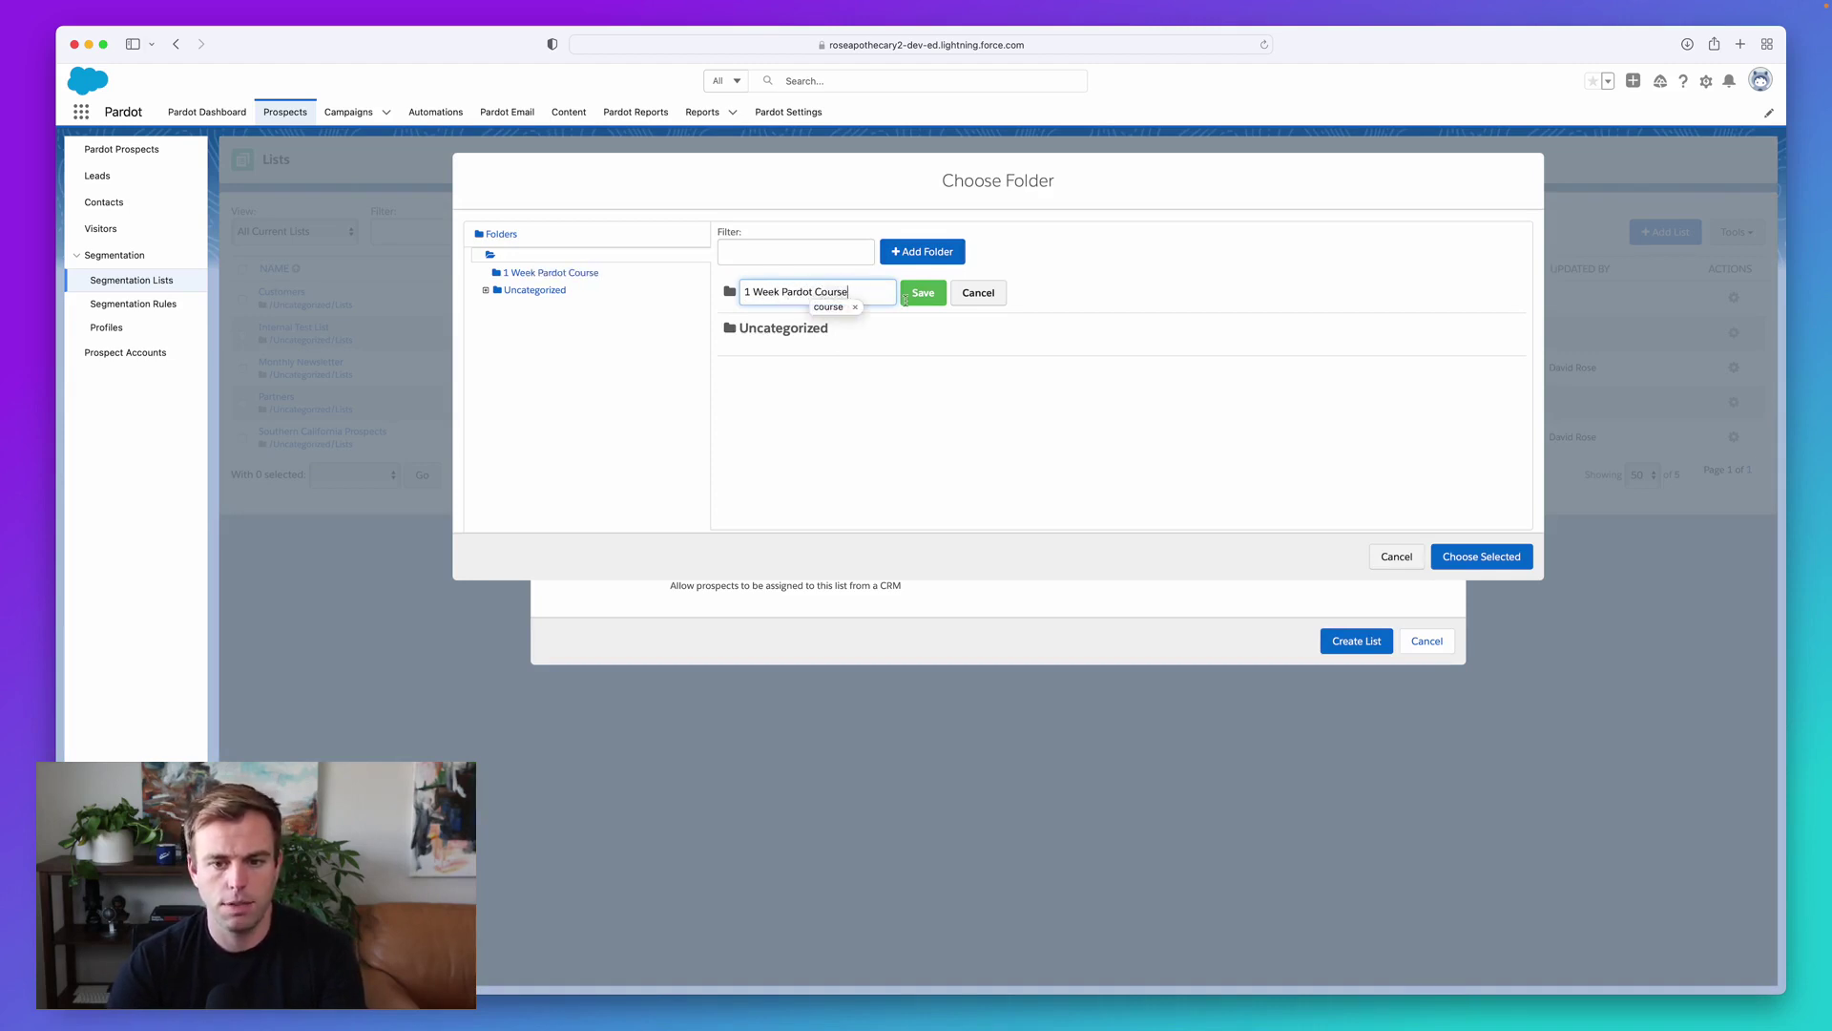
{"action": "left_click", "coordinate": [924, 293]}
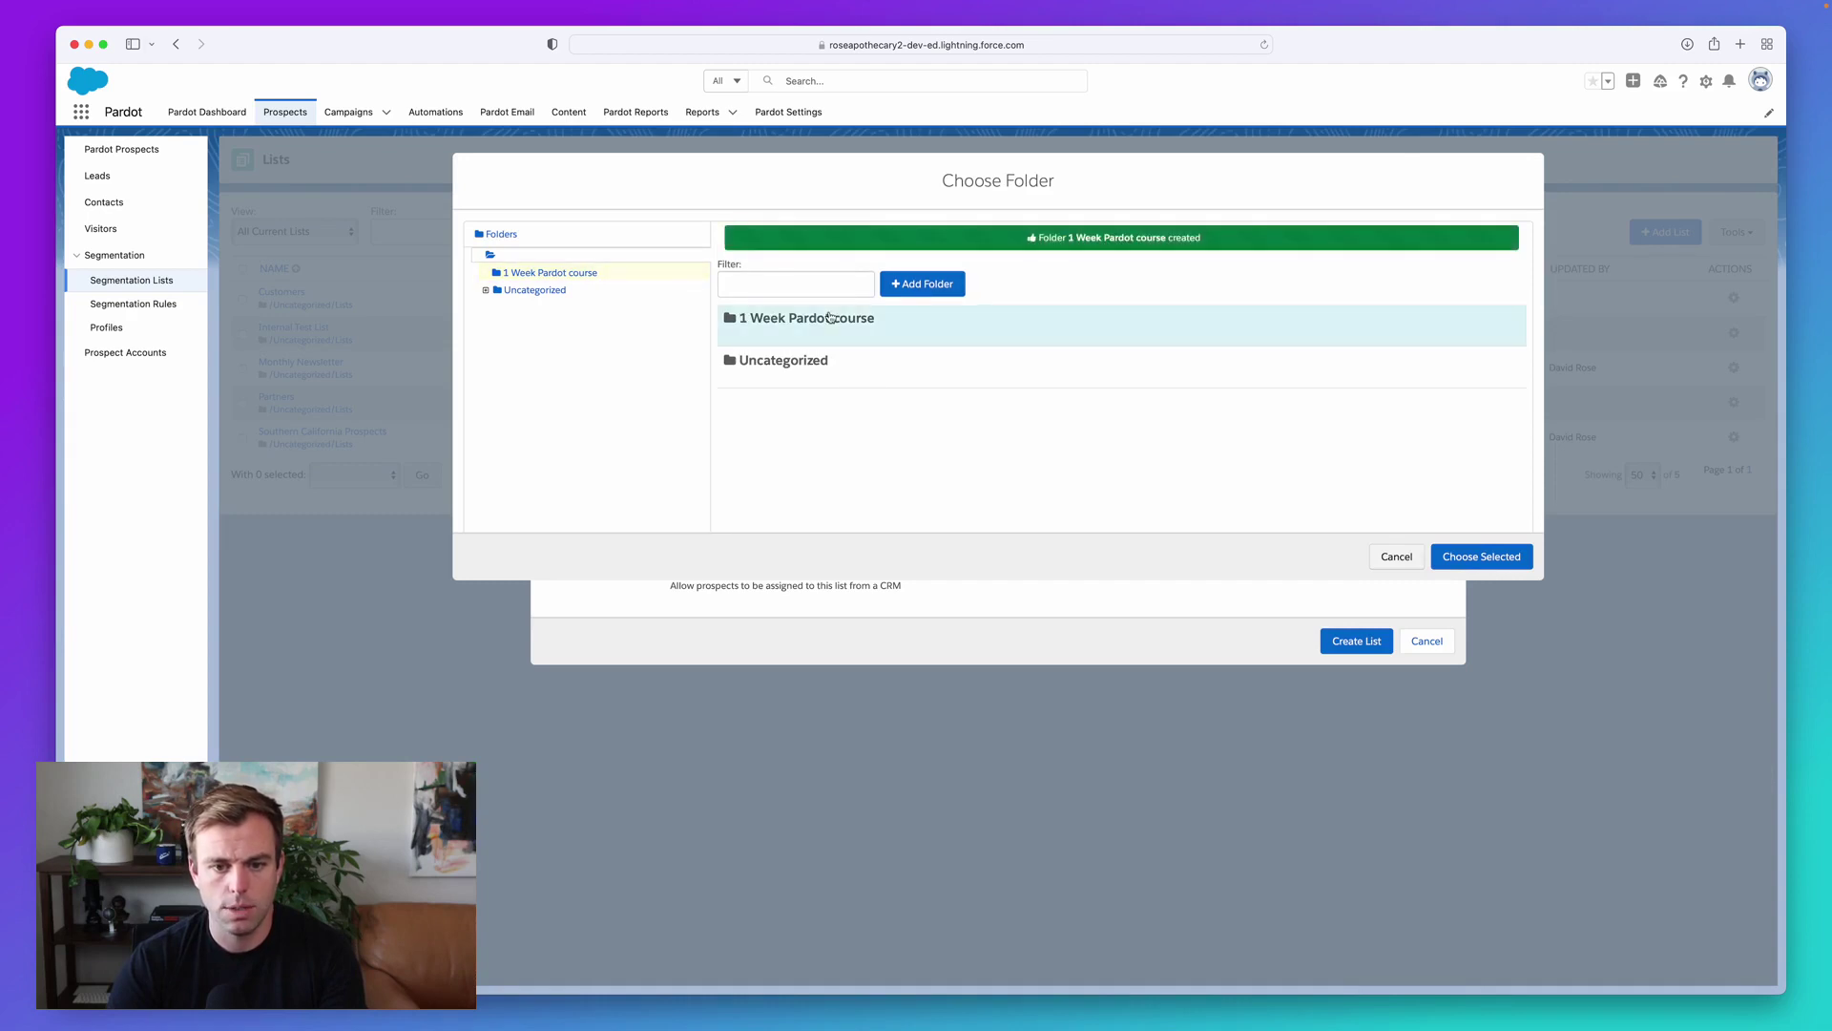
{"action": "left_click", "coordinate": [1493, 563]}
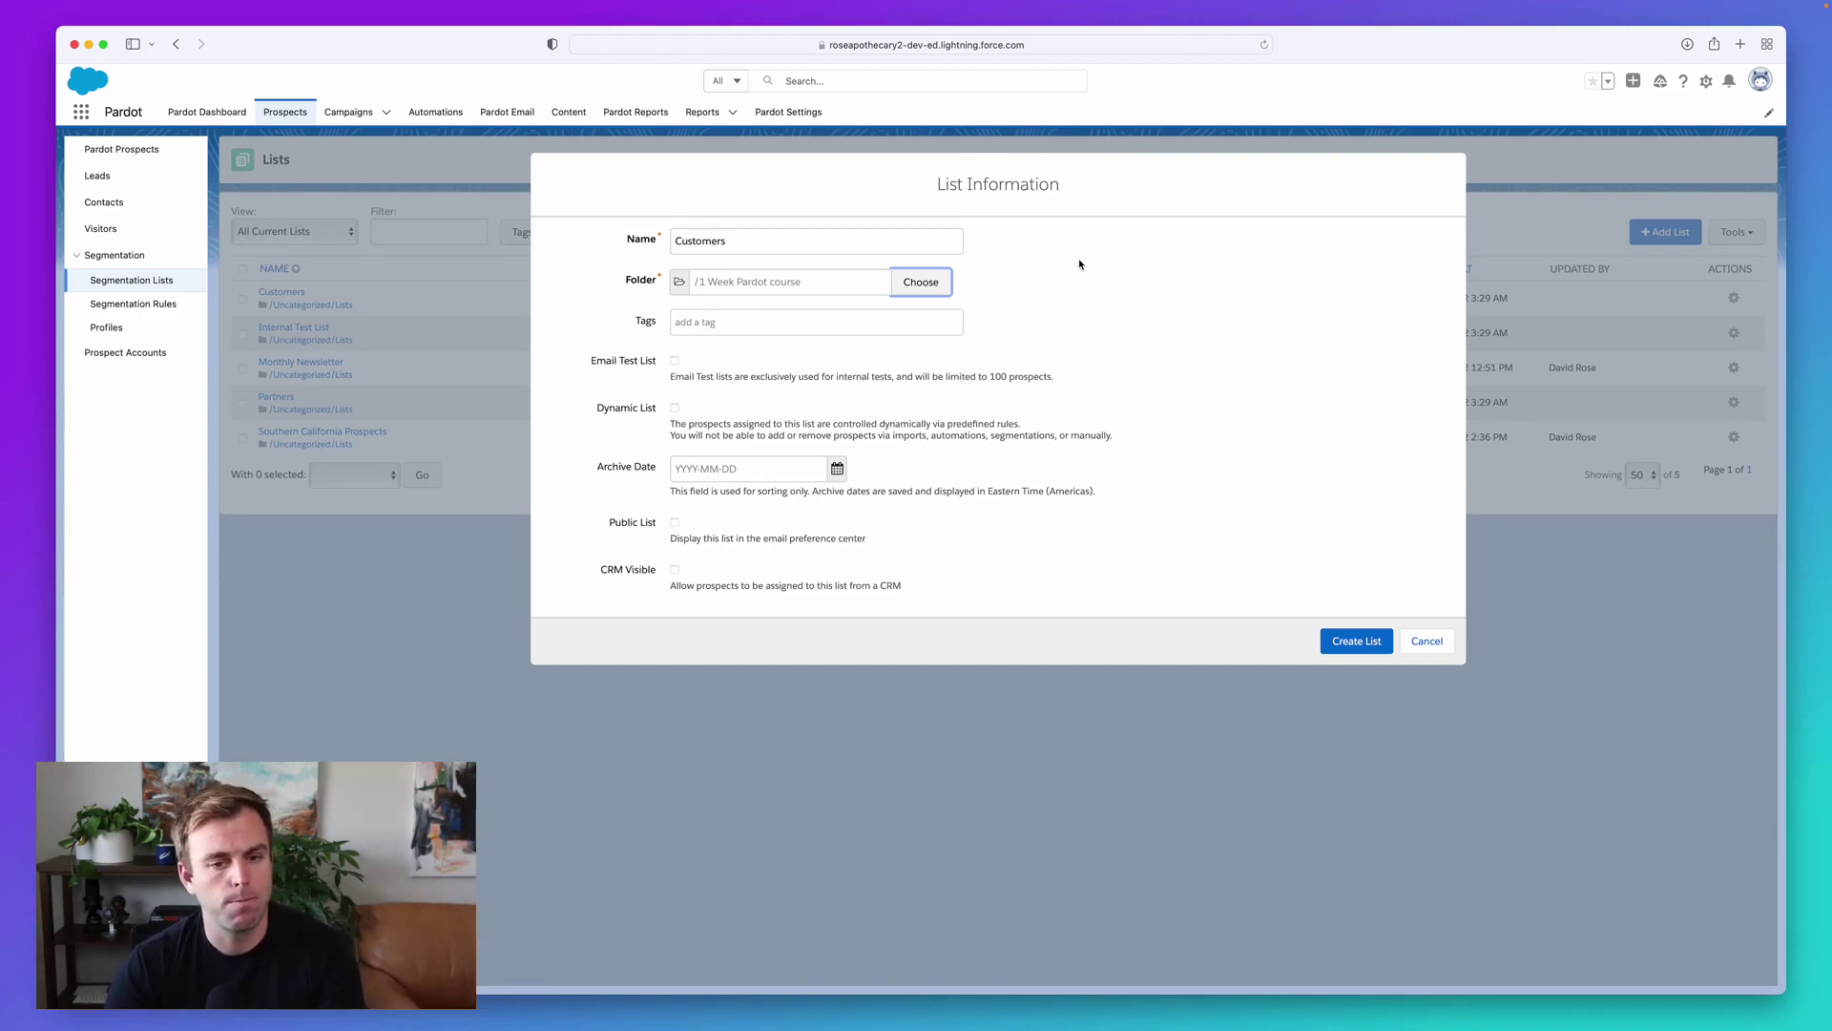
Mark the list as a Dynamic List and submit it; Pardot rejects the non-unique name.
{"action": "left_click_drag", "start_coordinate": [634, 327], "coordinate": [658, 328]}
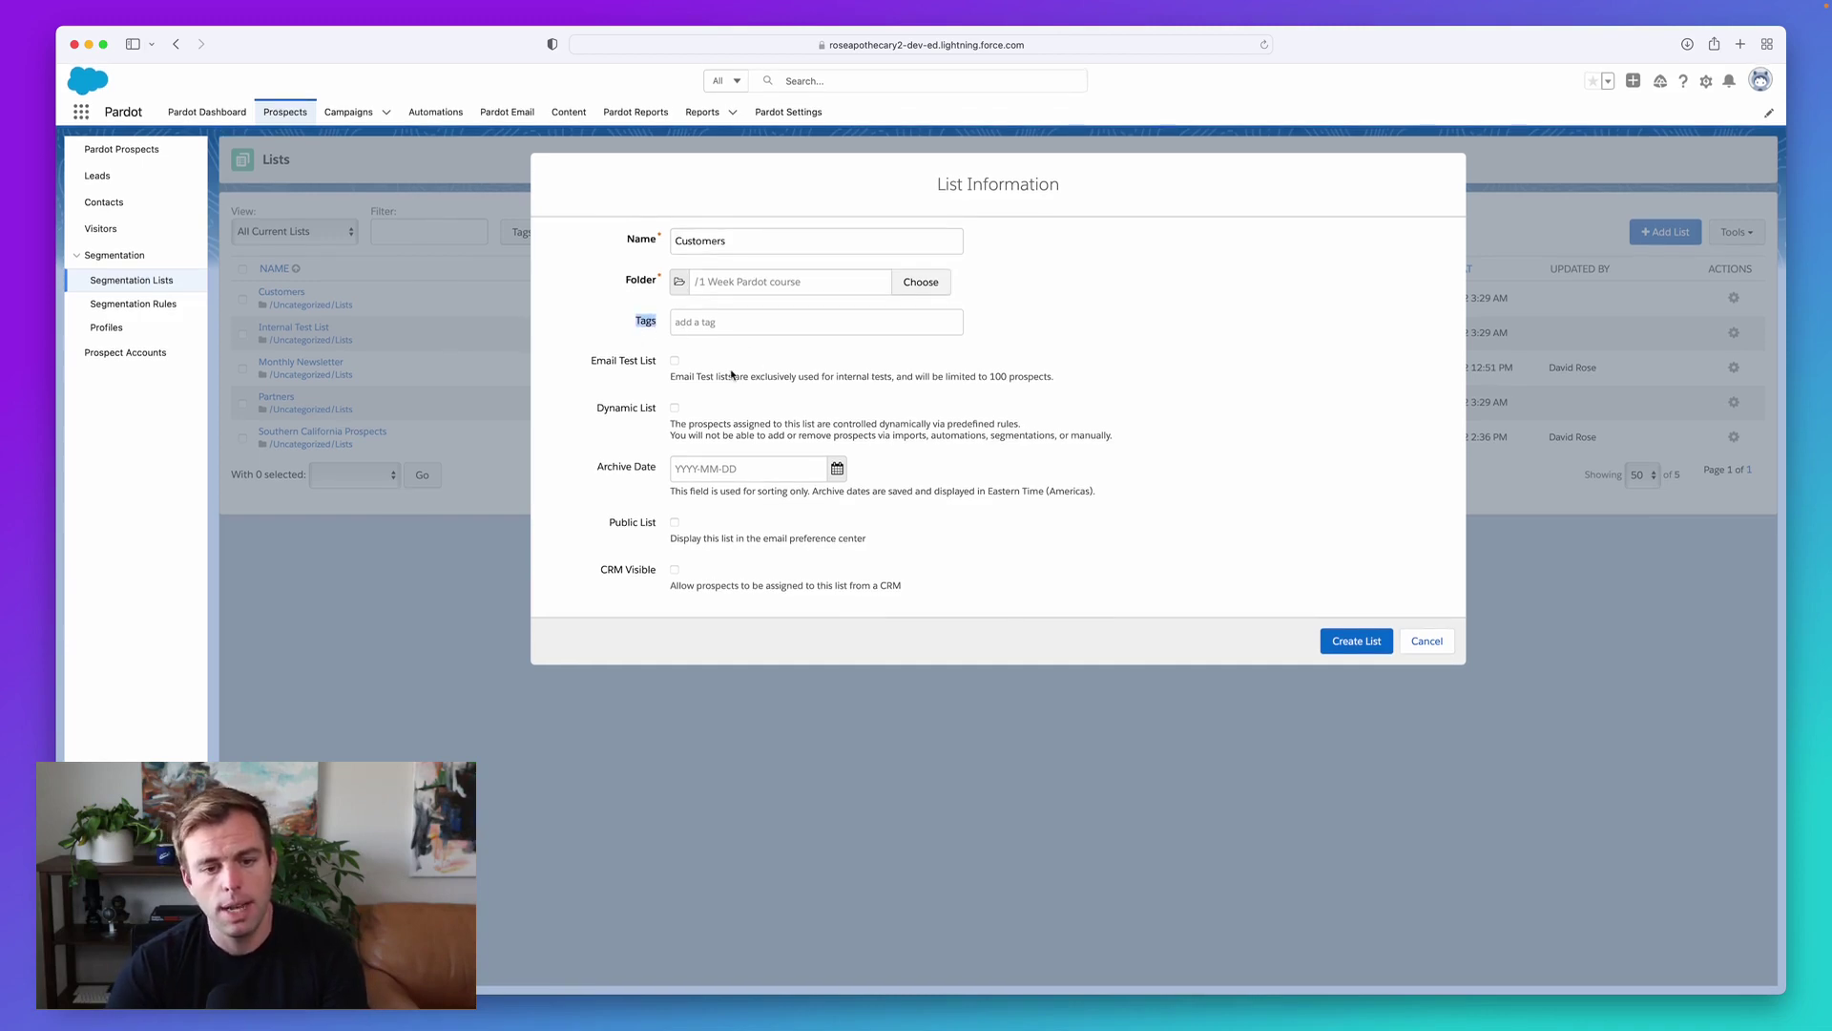
{"action": "left_click_drag", "start_coordinate": [599, 411], "coordinate": [658, 411]}
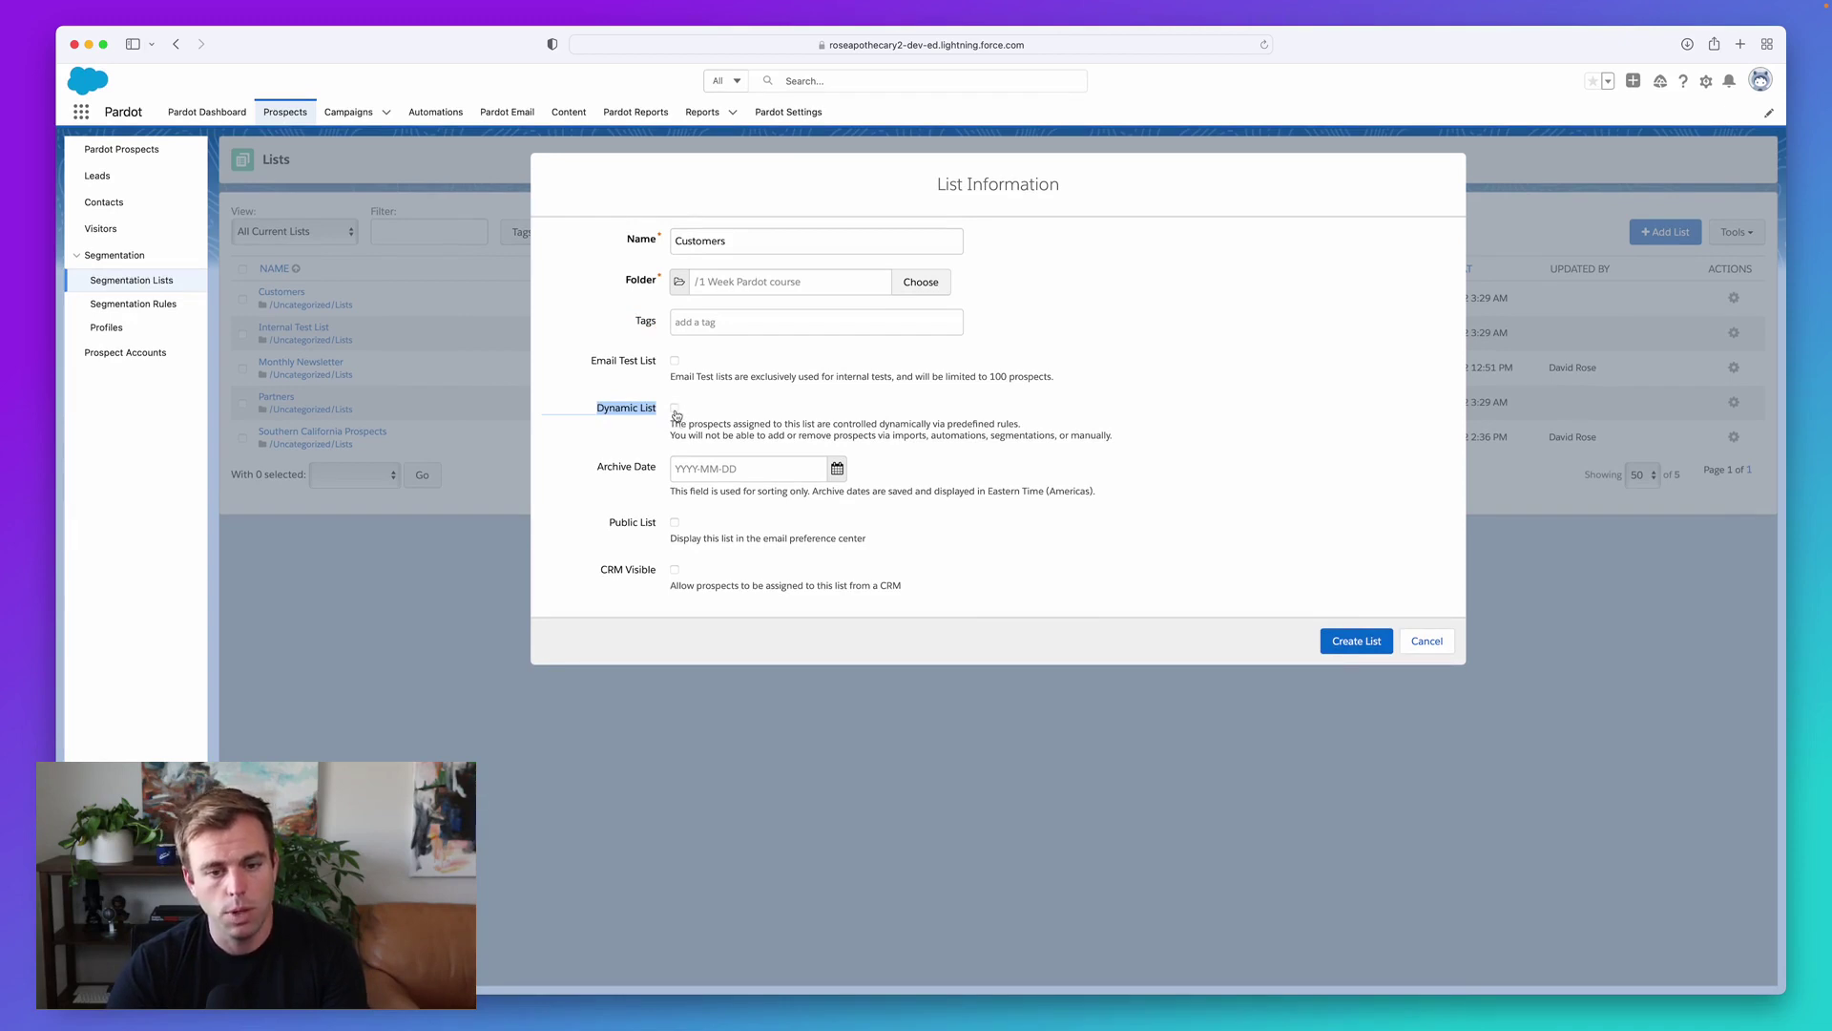
{"action": "left_click", "coordinate": [675, 408]}
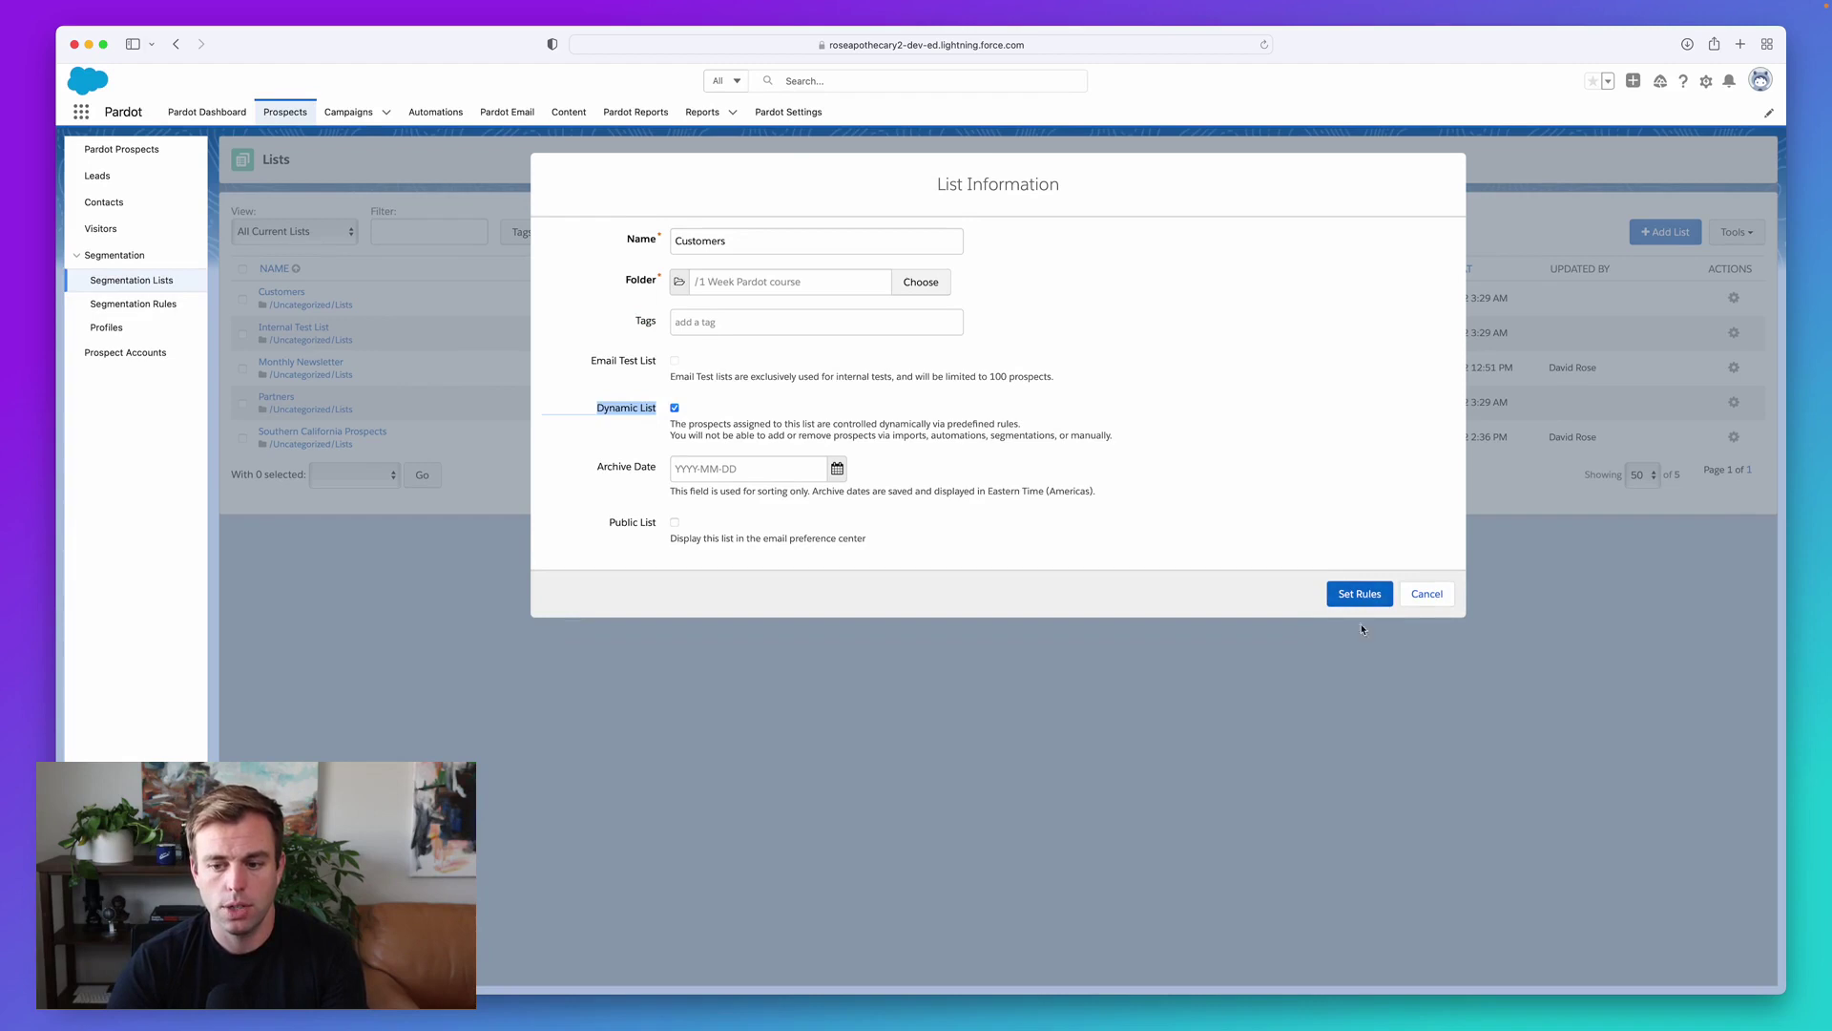
{"action": "left_click", "coordinate": [676, 409]}
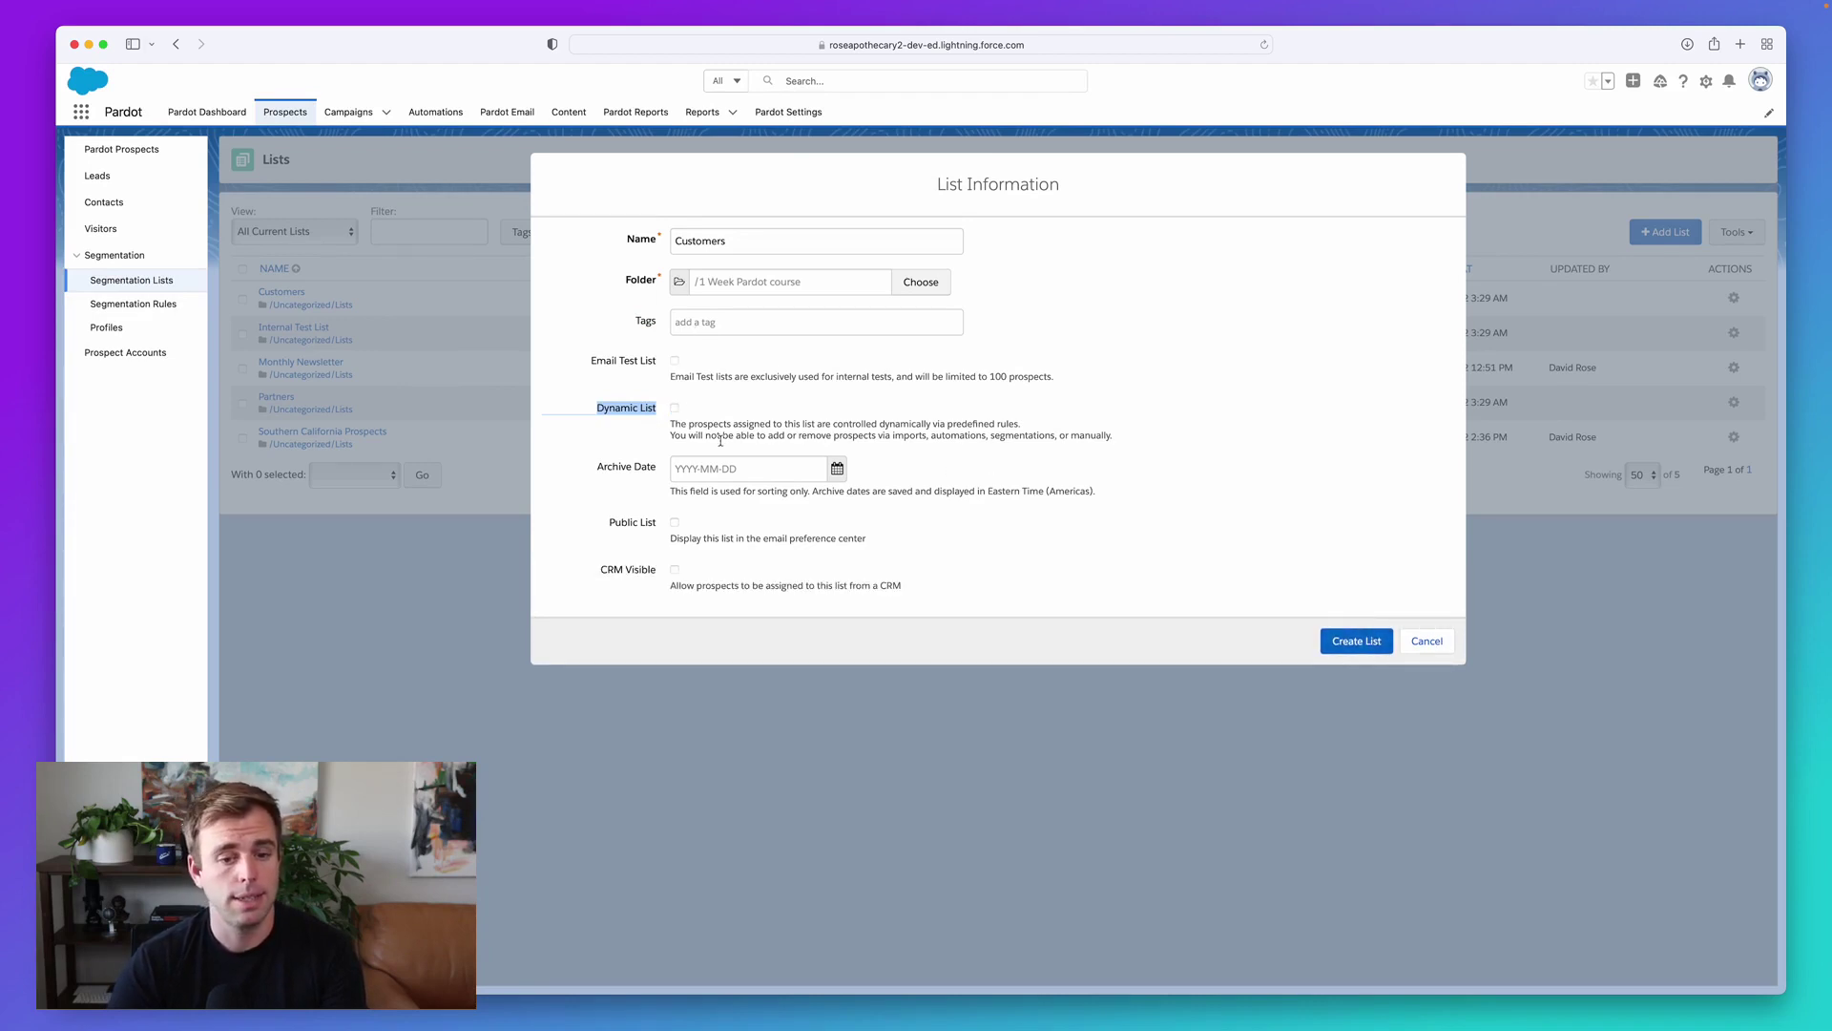
{"action": "left_click", "coordinate": [675, 409]}
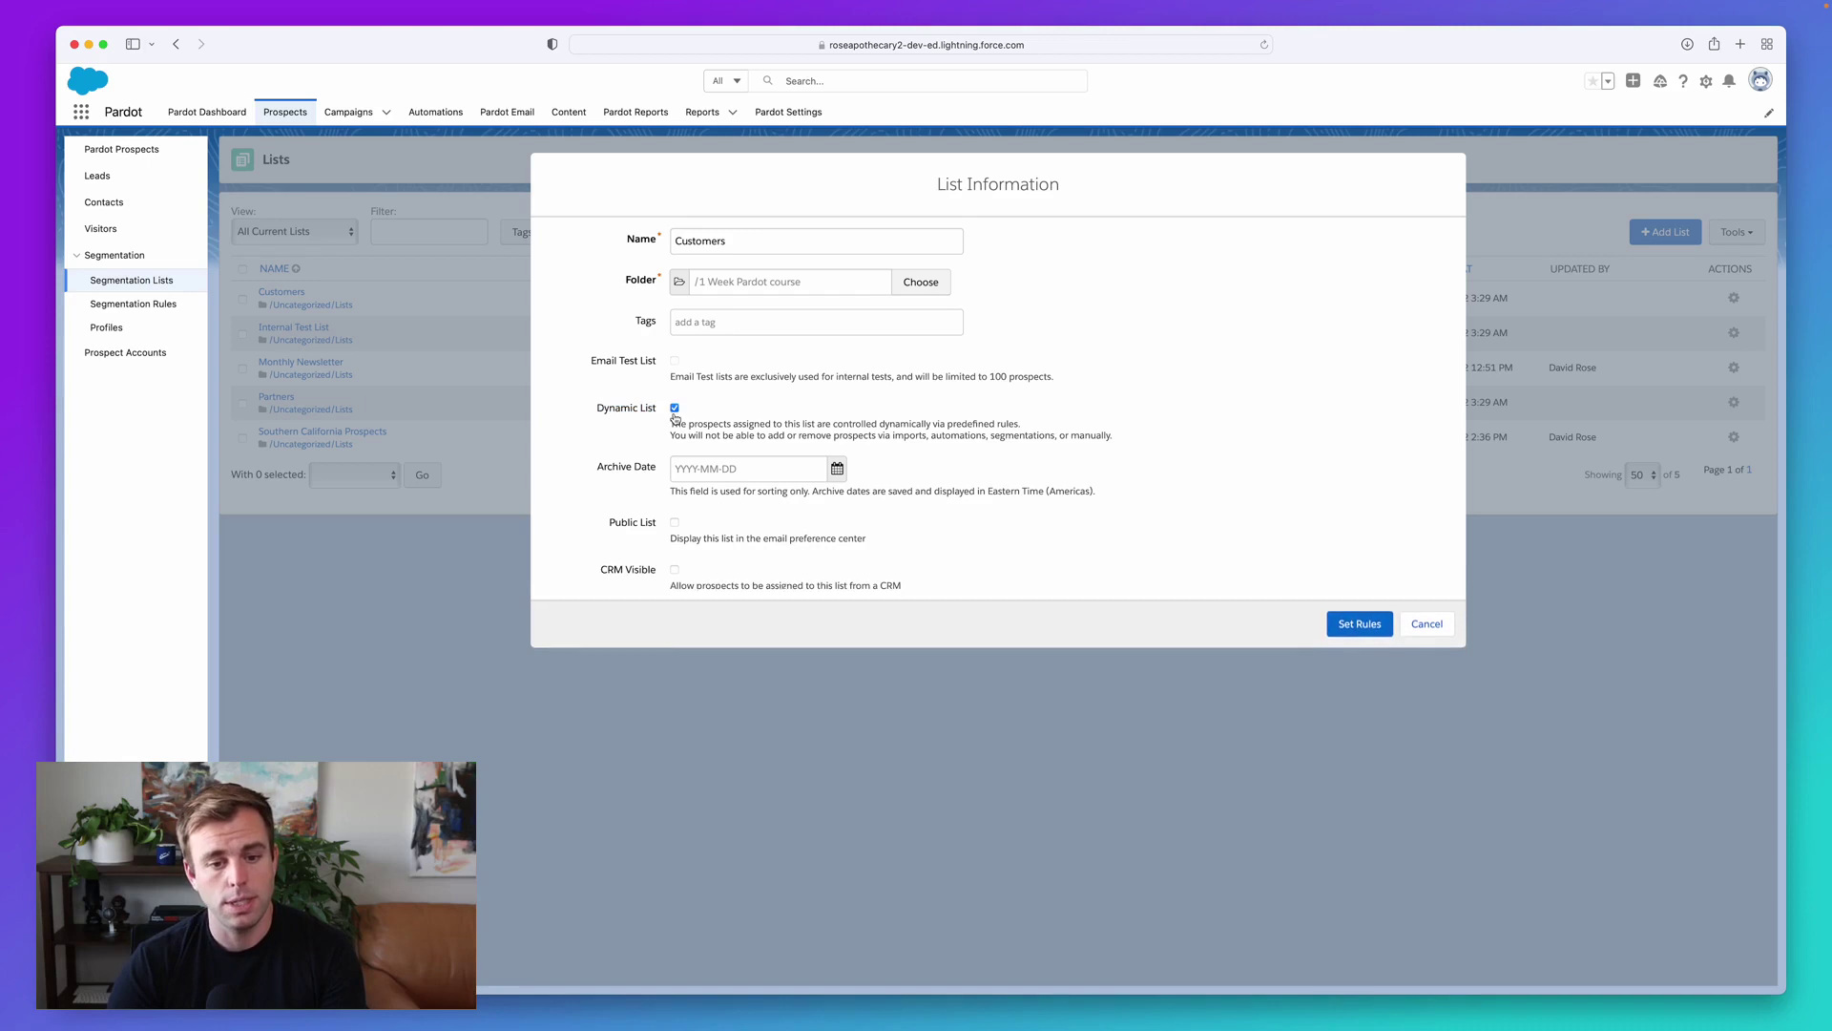
{"action": "left_click", "coordinate": [1352, 594]}
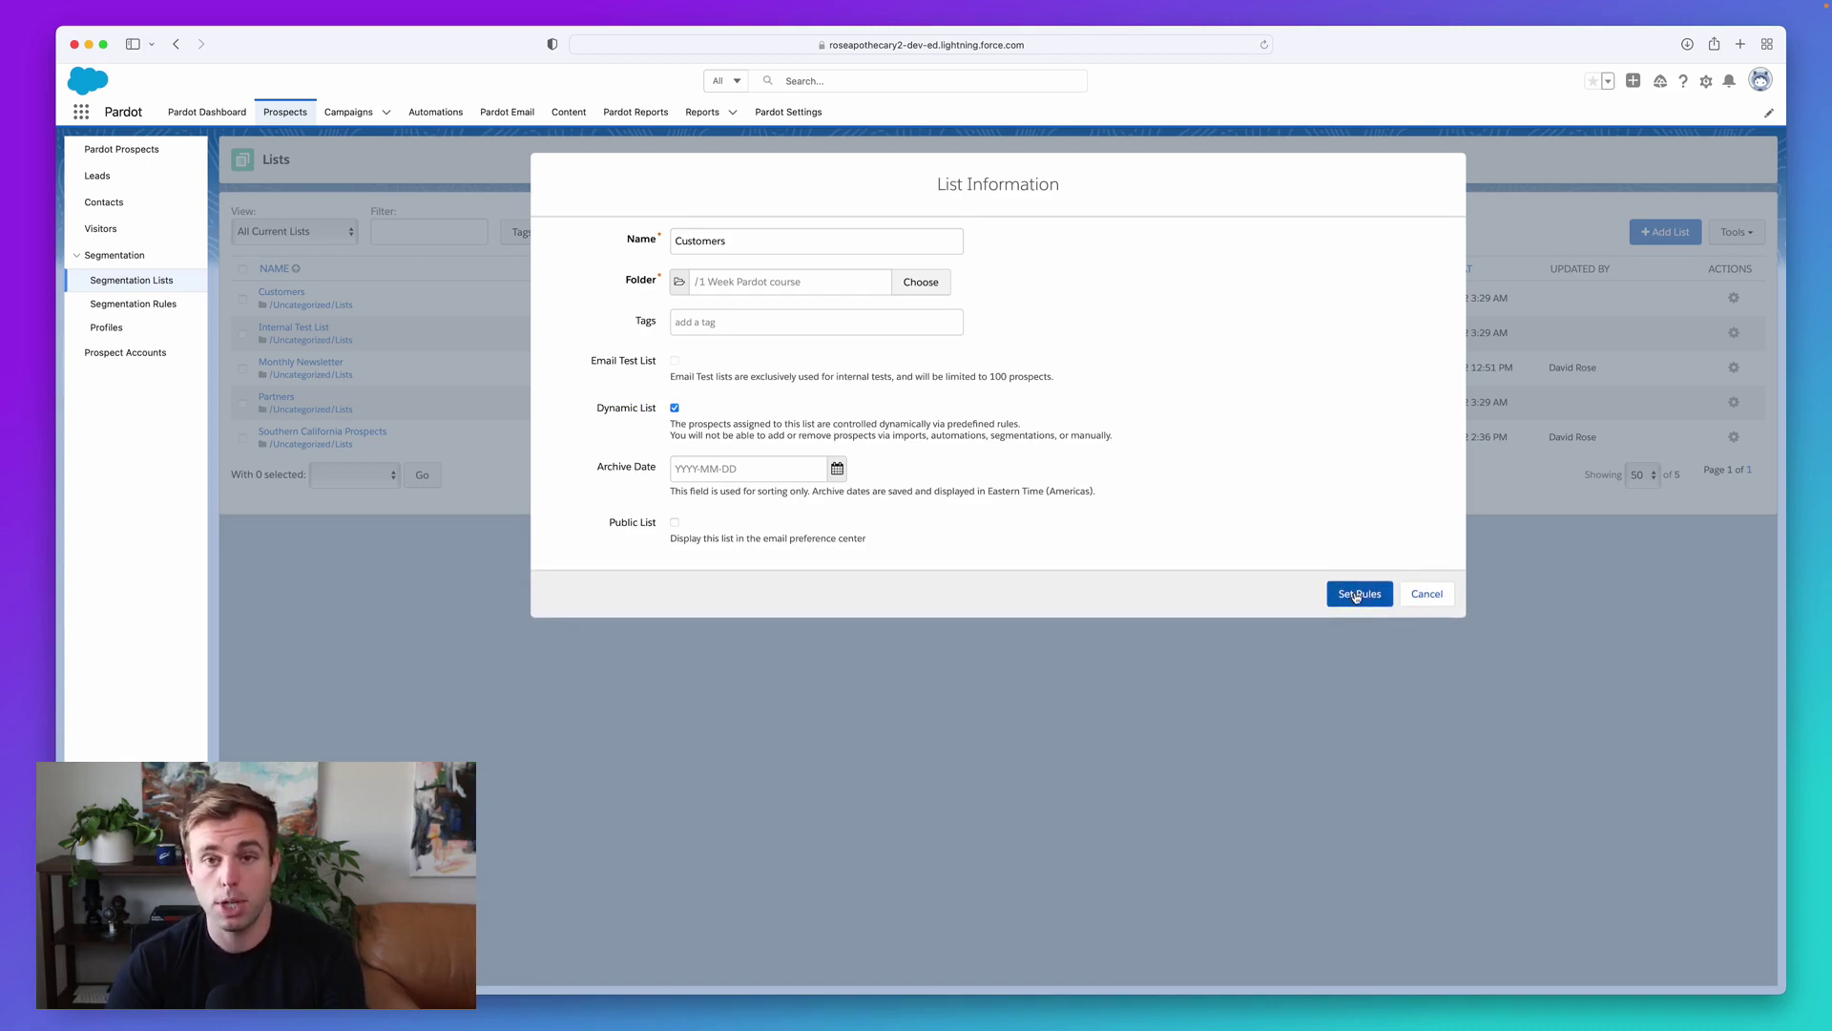
{"action": "left_click", "coordinate": [1356, 595]}
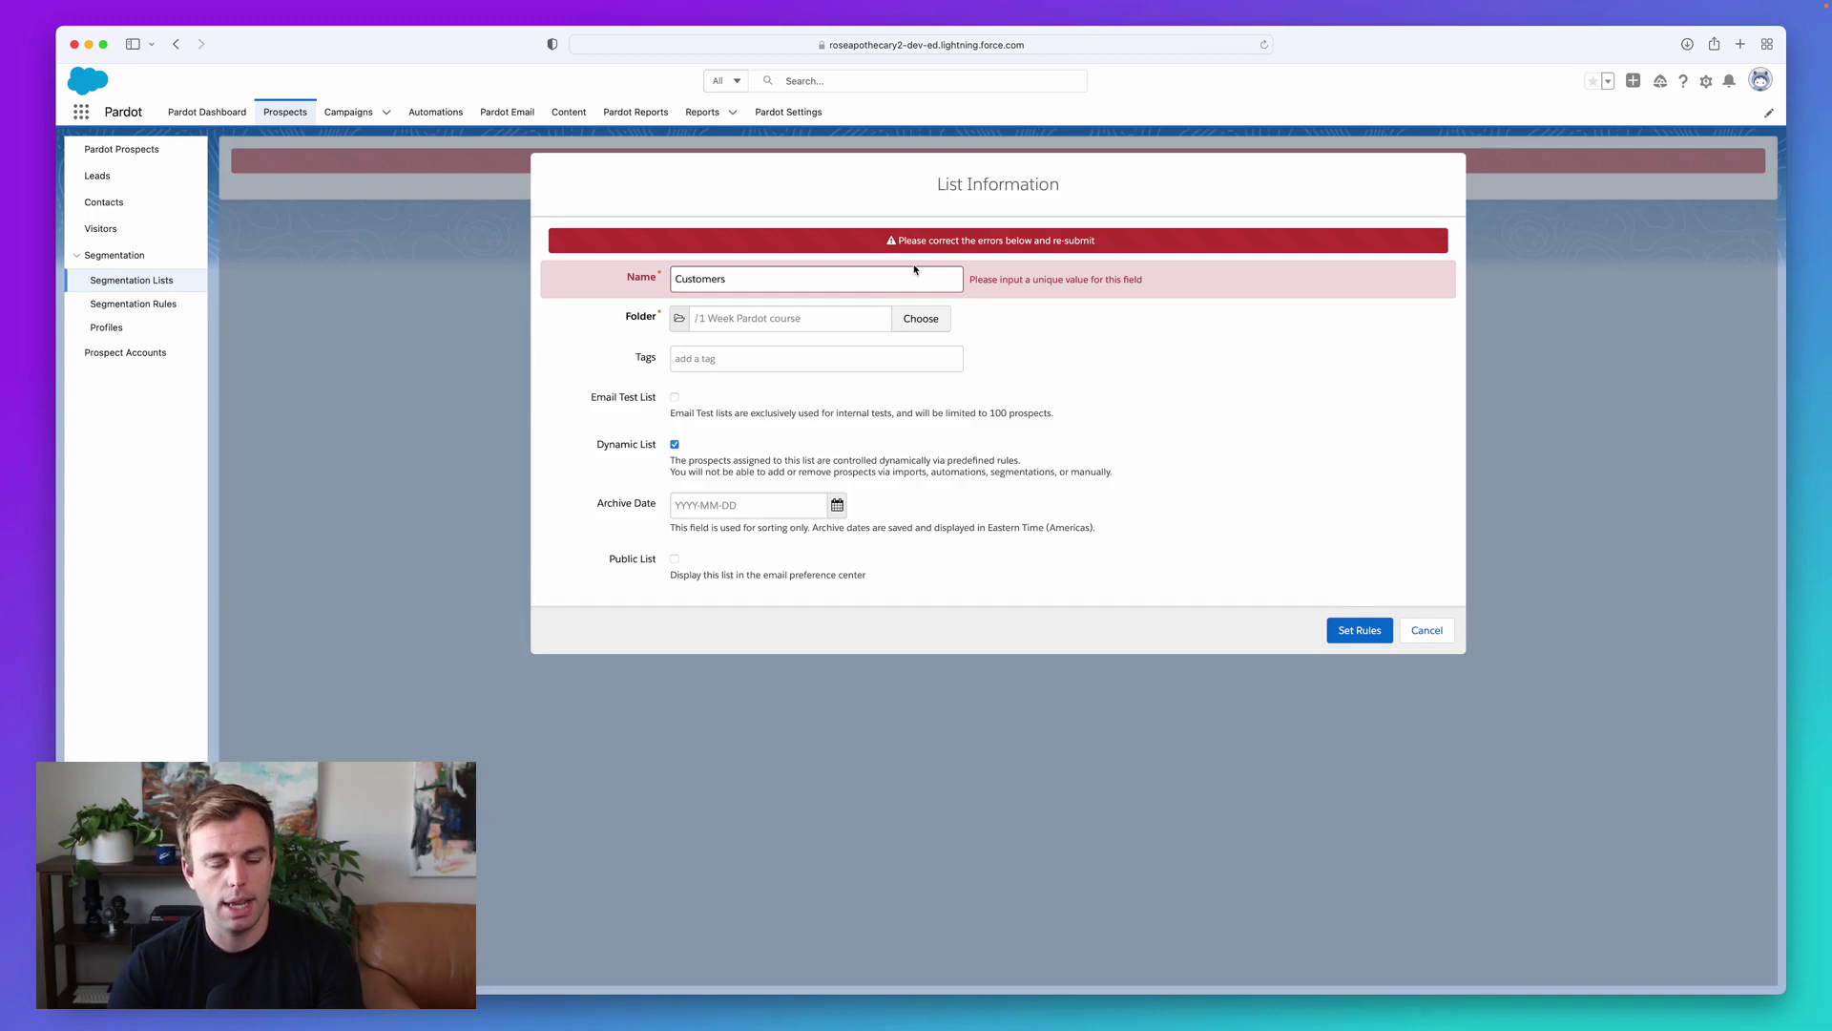
Rename the list to Current Customers and proceed to Set Rules.
{"action": "left_click", "coordinate": [697, 278]}
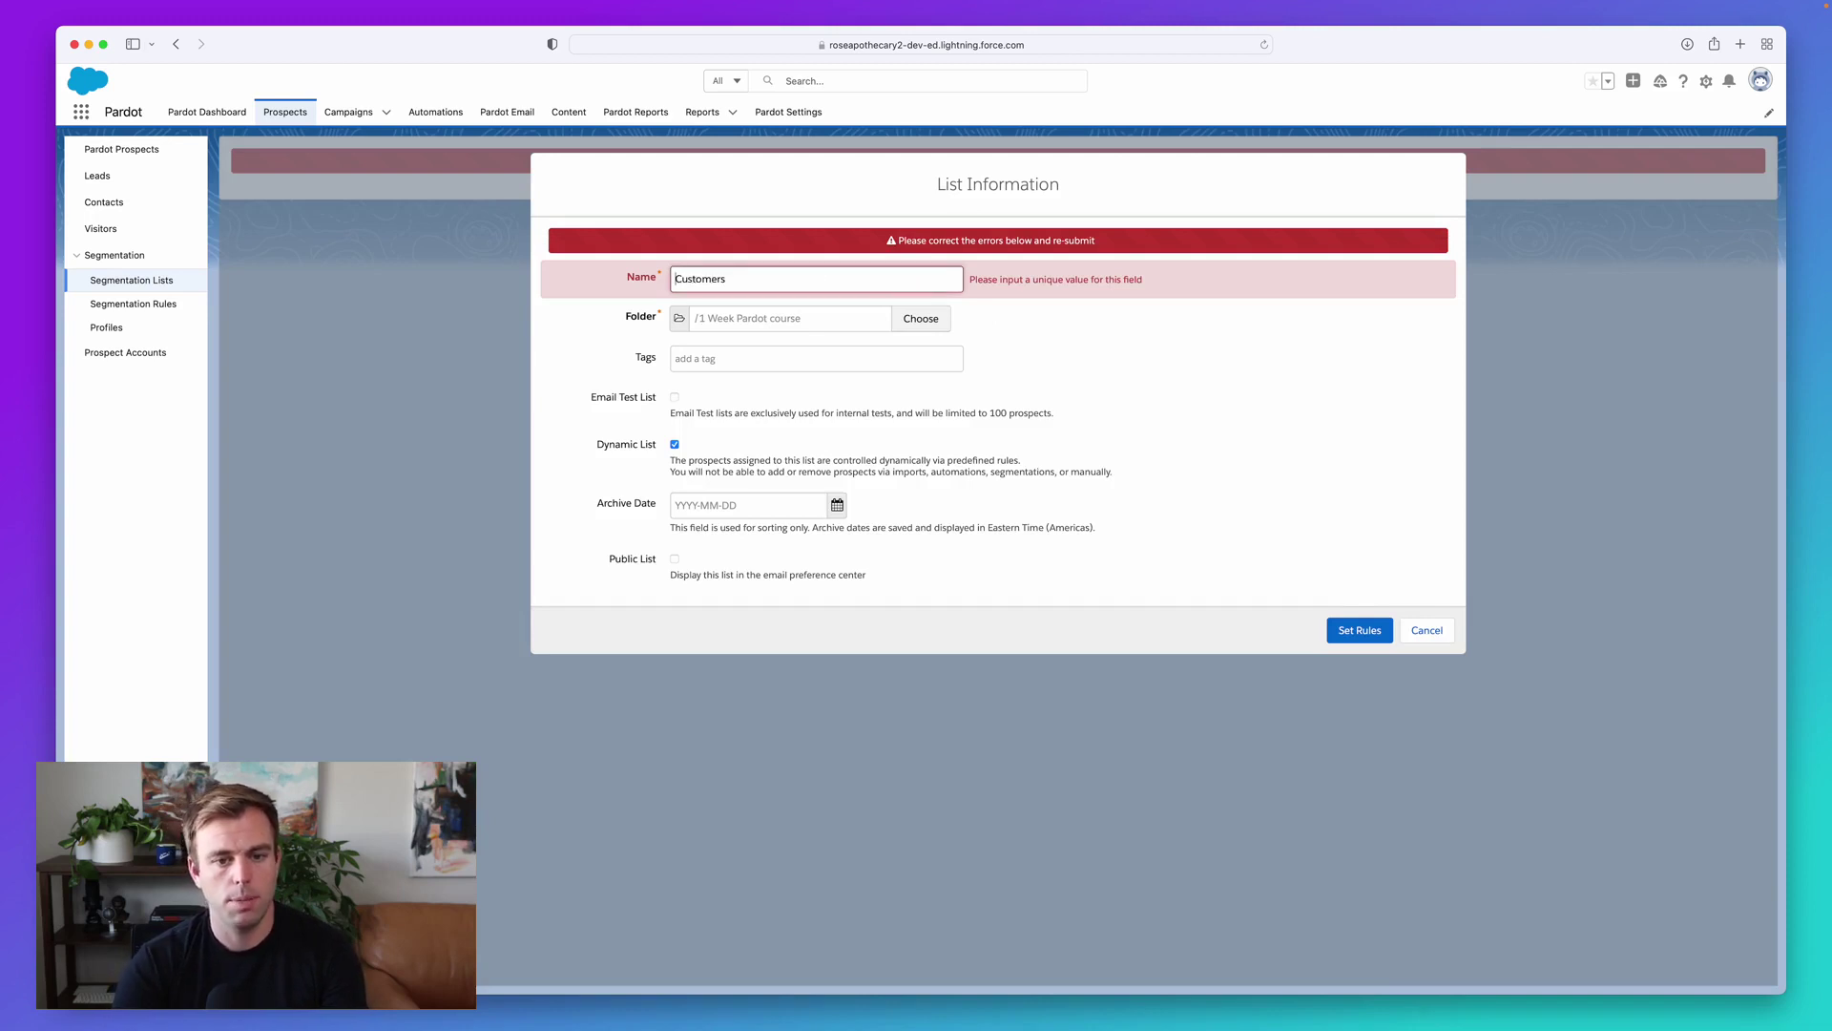
{"action": "type", "text": "Current"}
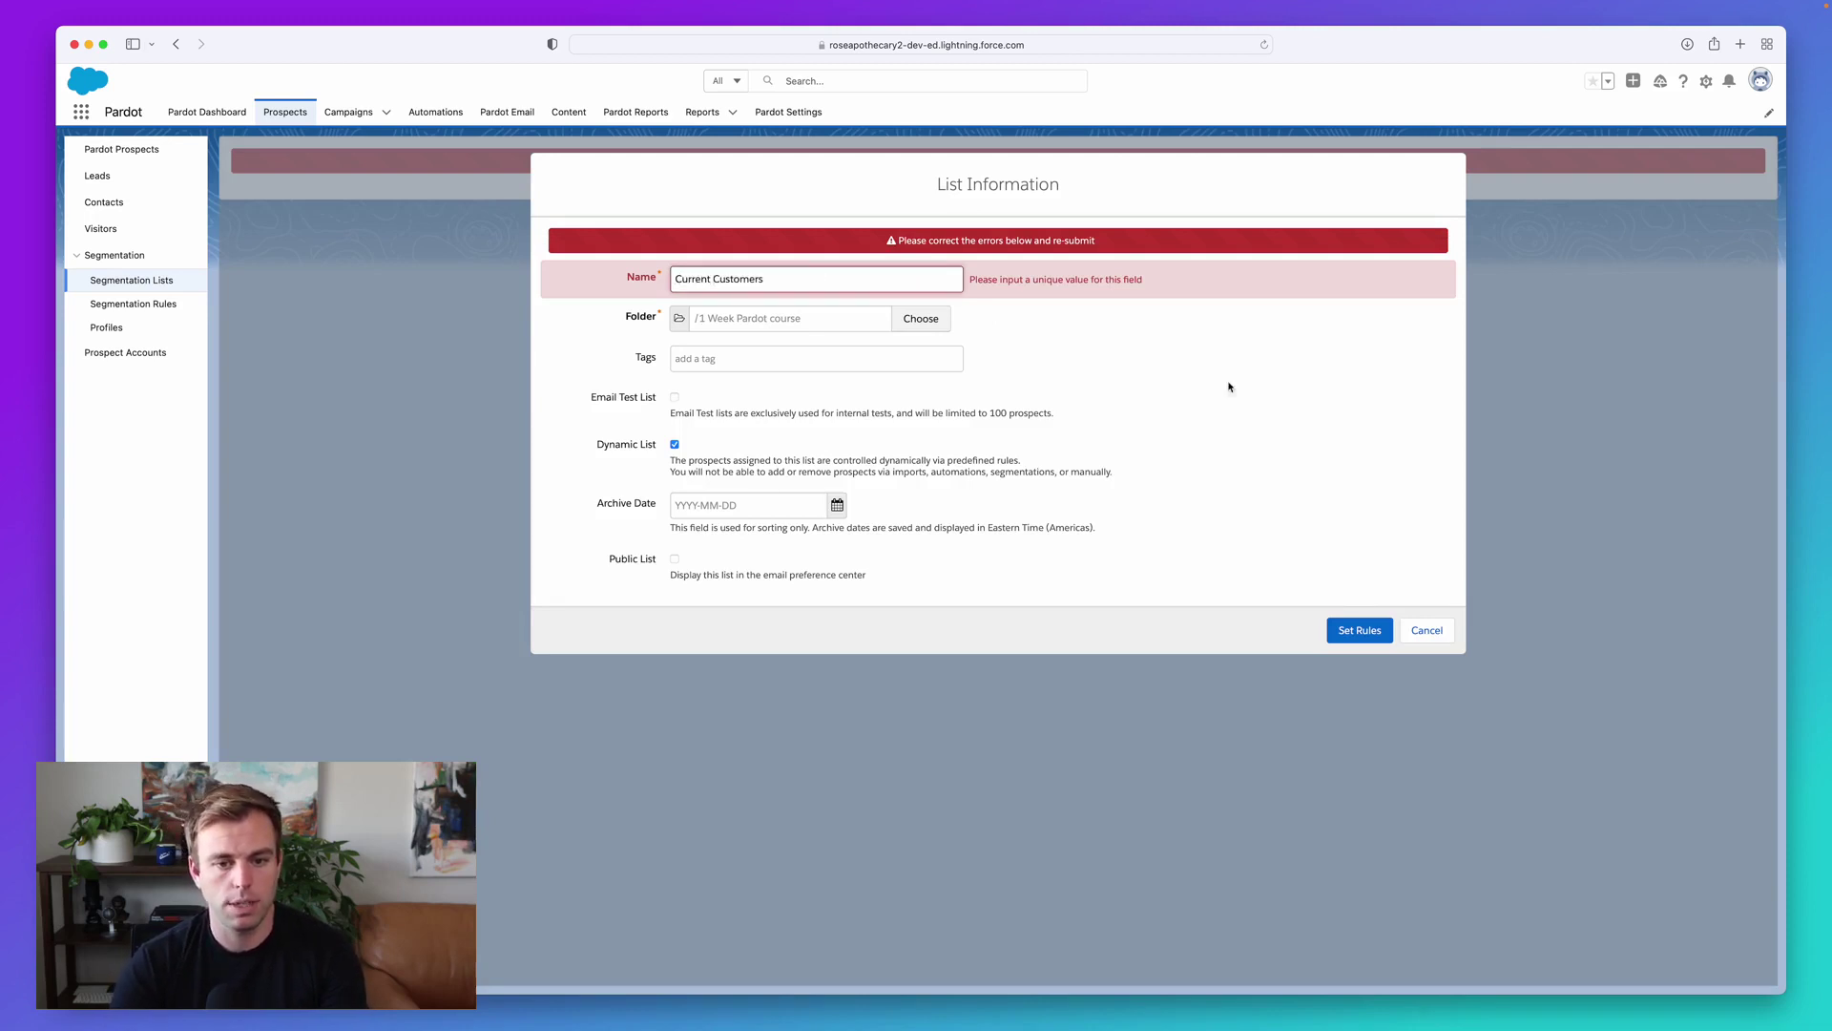
{"action": "left_click", "coordinate": [1355, 631]}
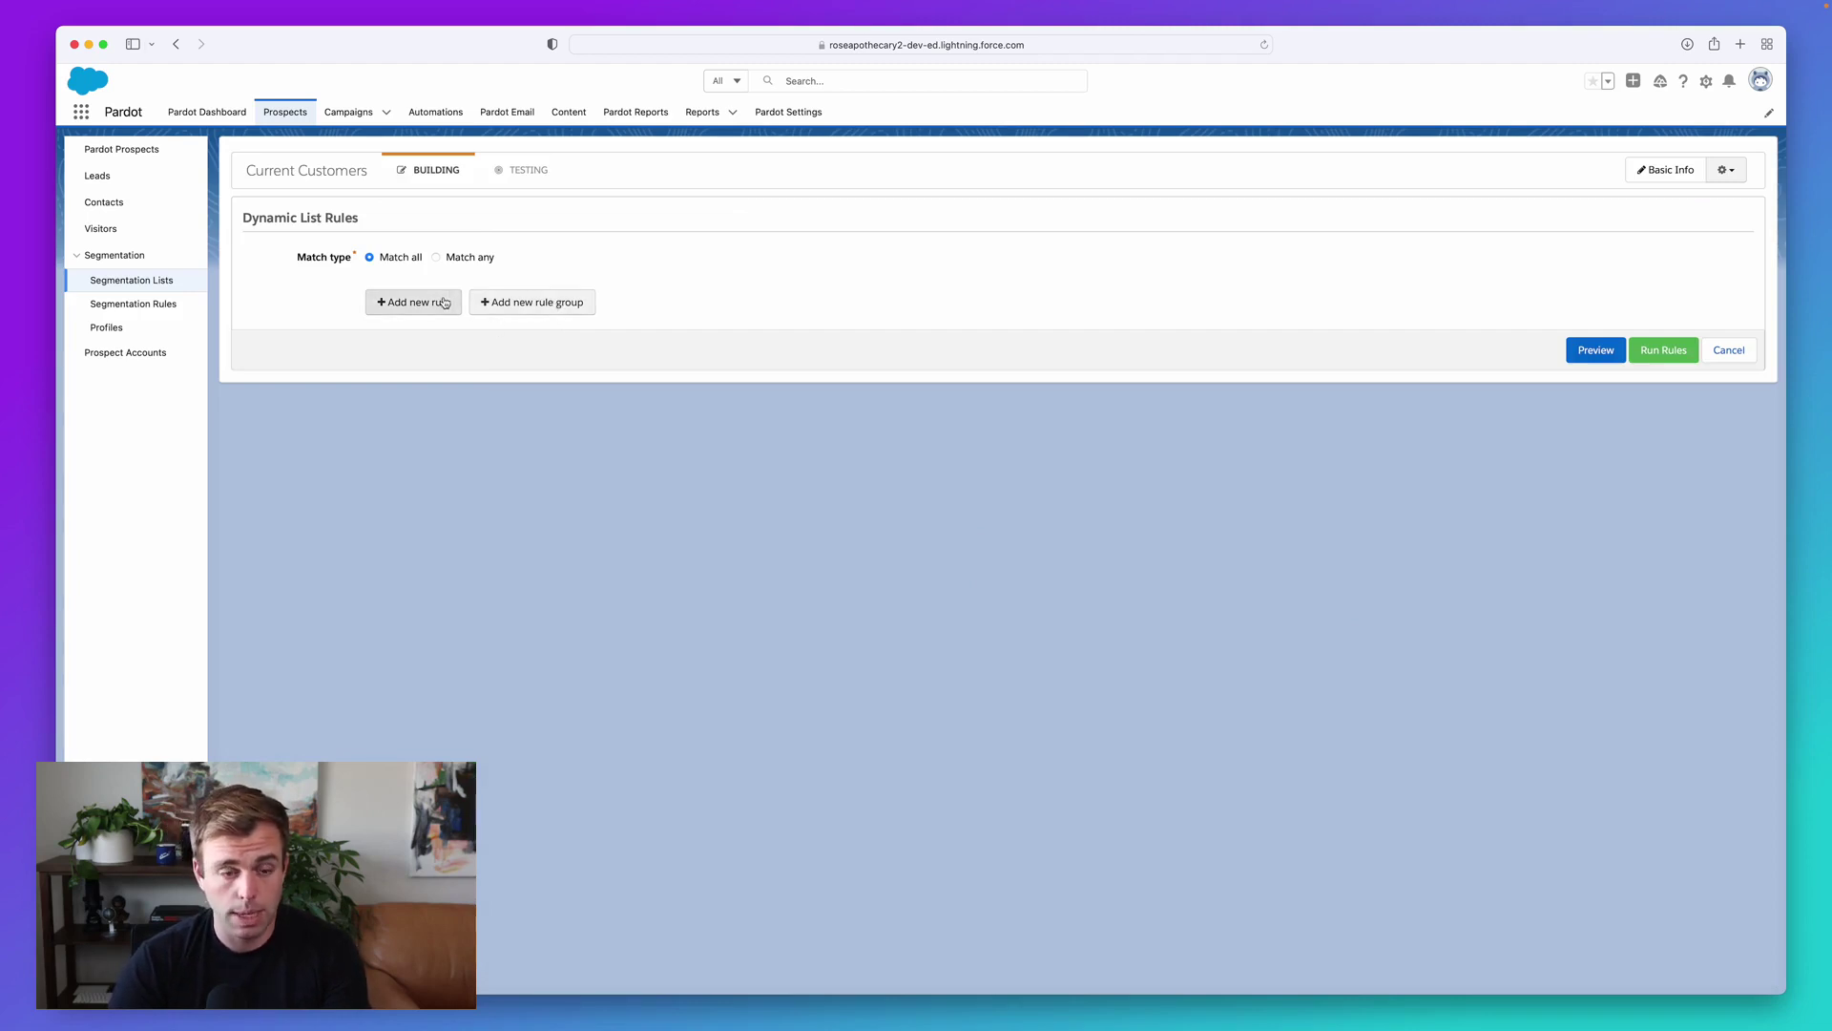
Add a first rule: Prospect account field Type is Customer - Direct.
{"action": "left_click", "coordinate": [424, 306]}
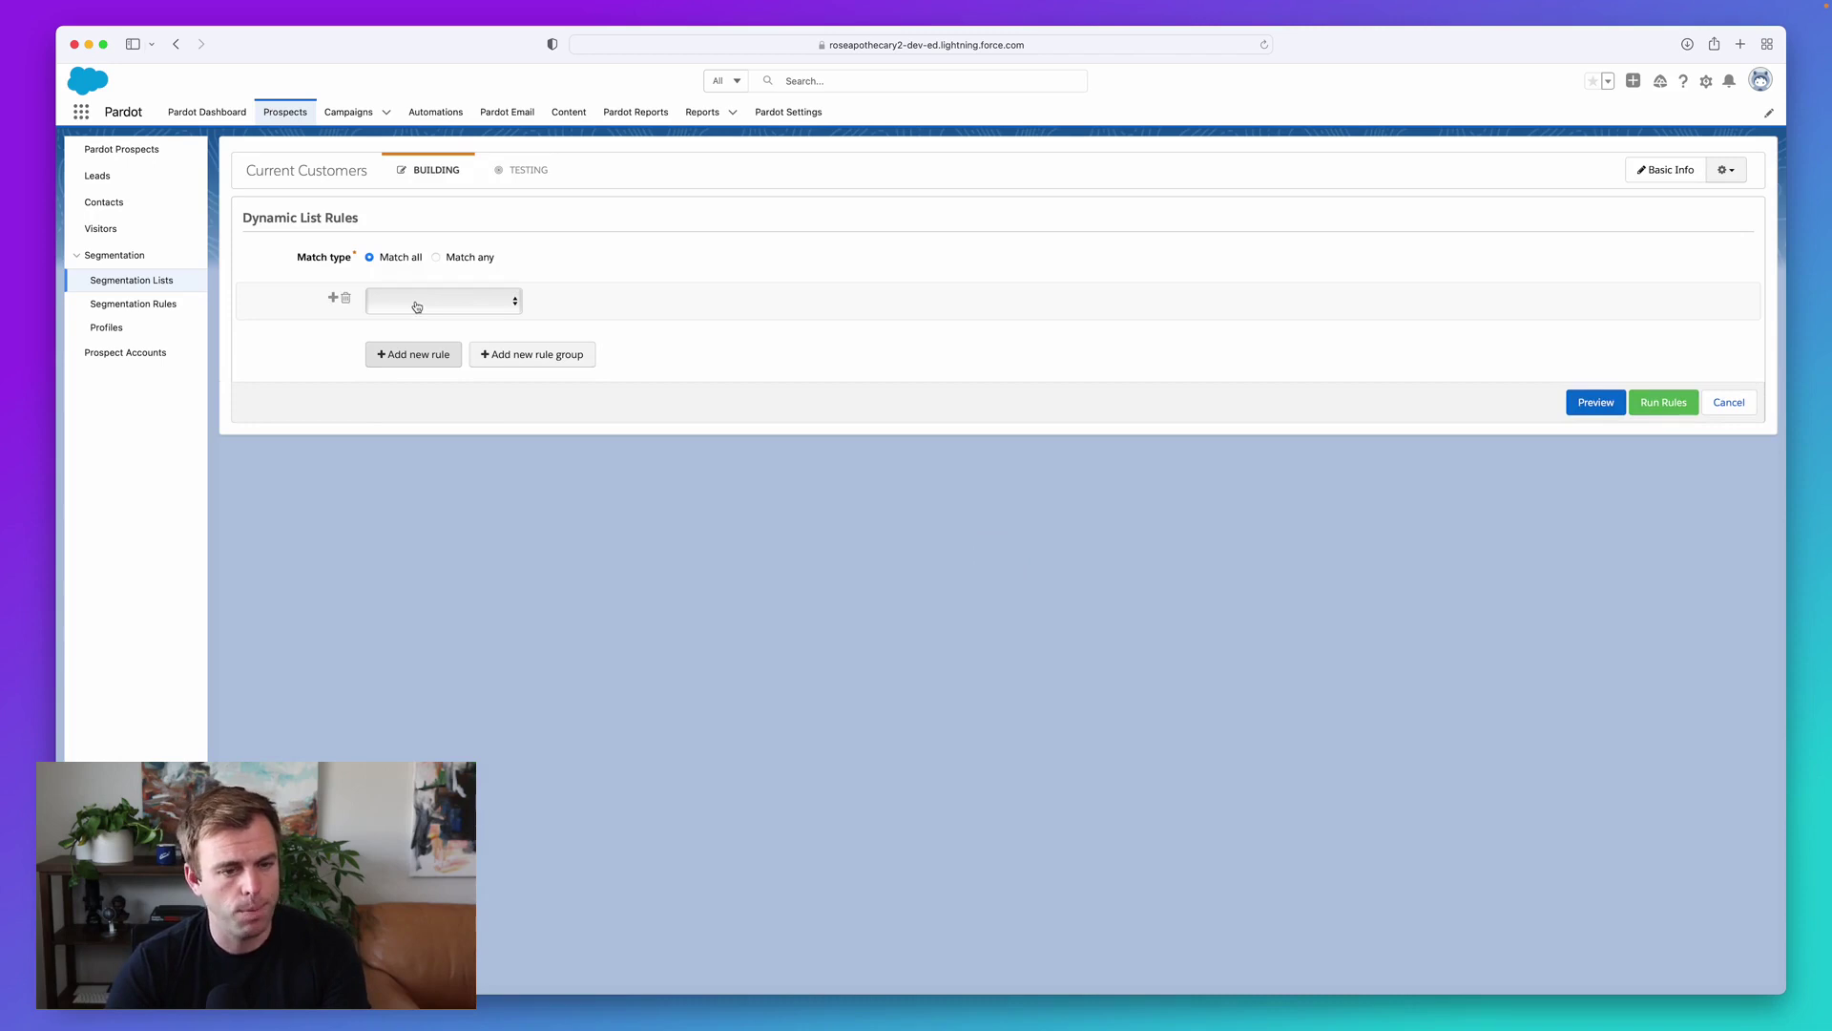
{"action": "left_click", "coordinate": [475, 305]}
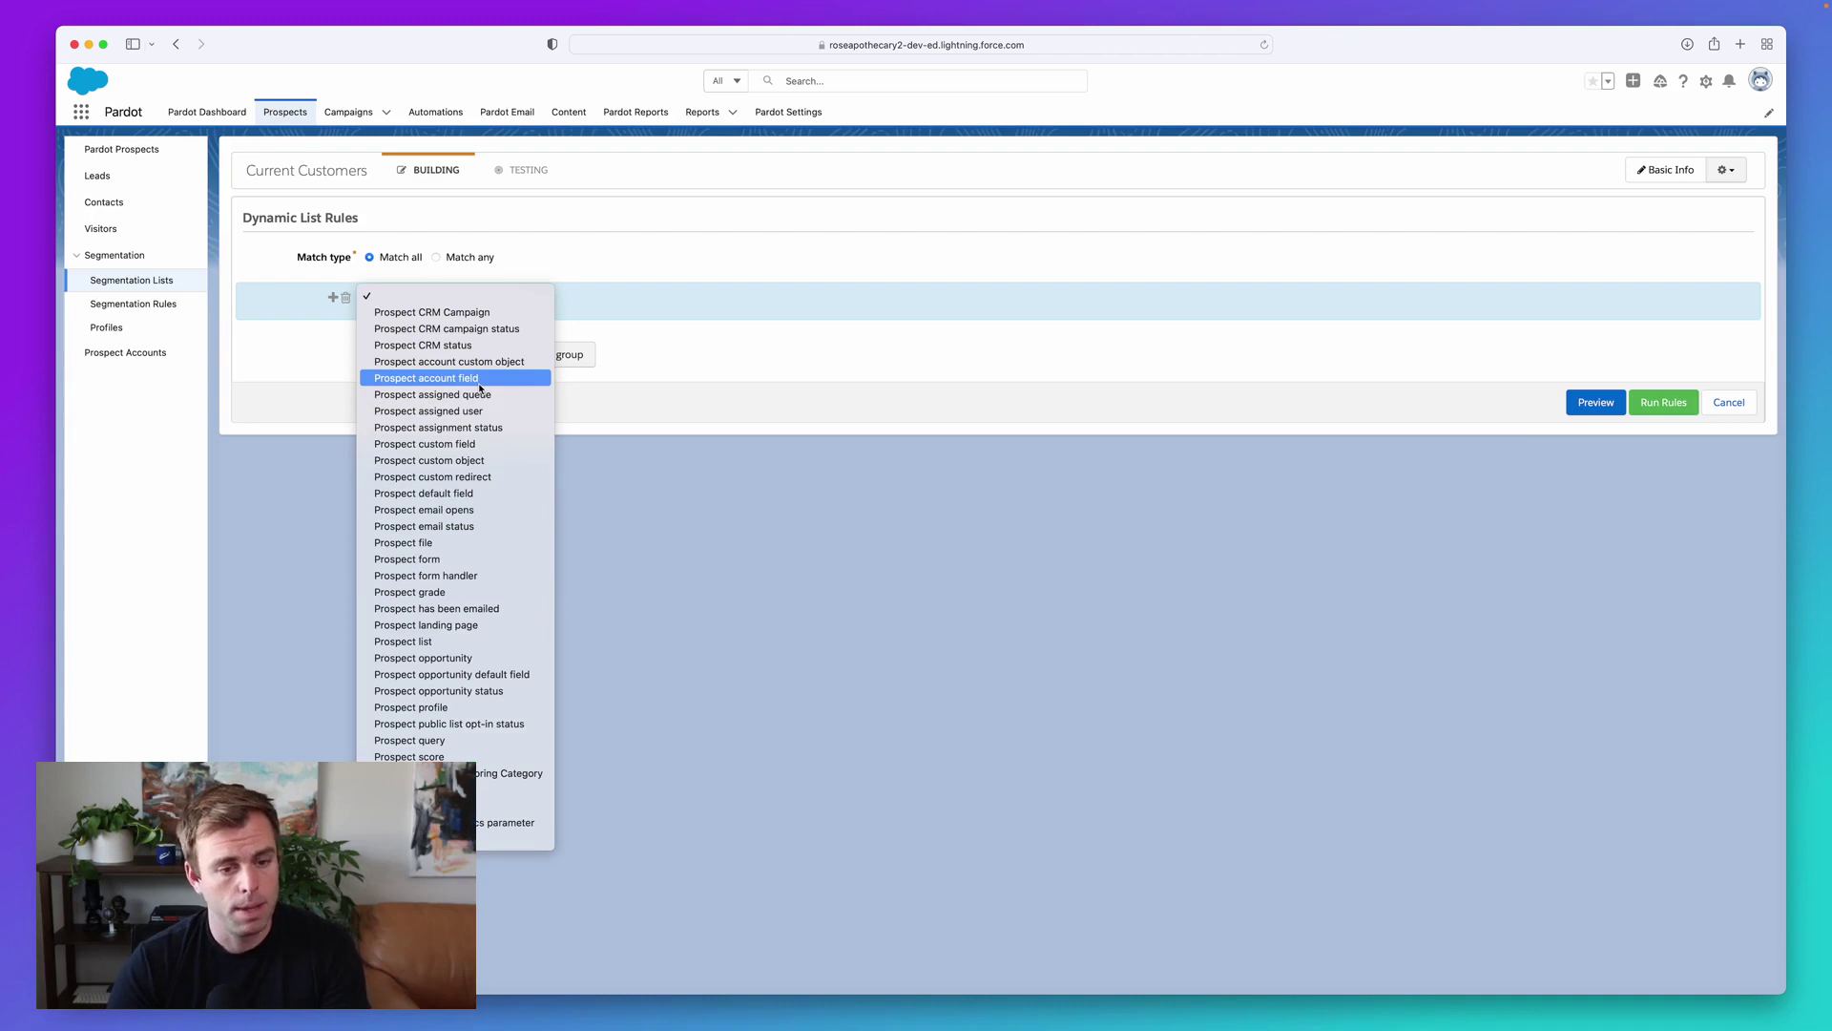
{"action": "left_click", "coordinate": [481, 382]}
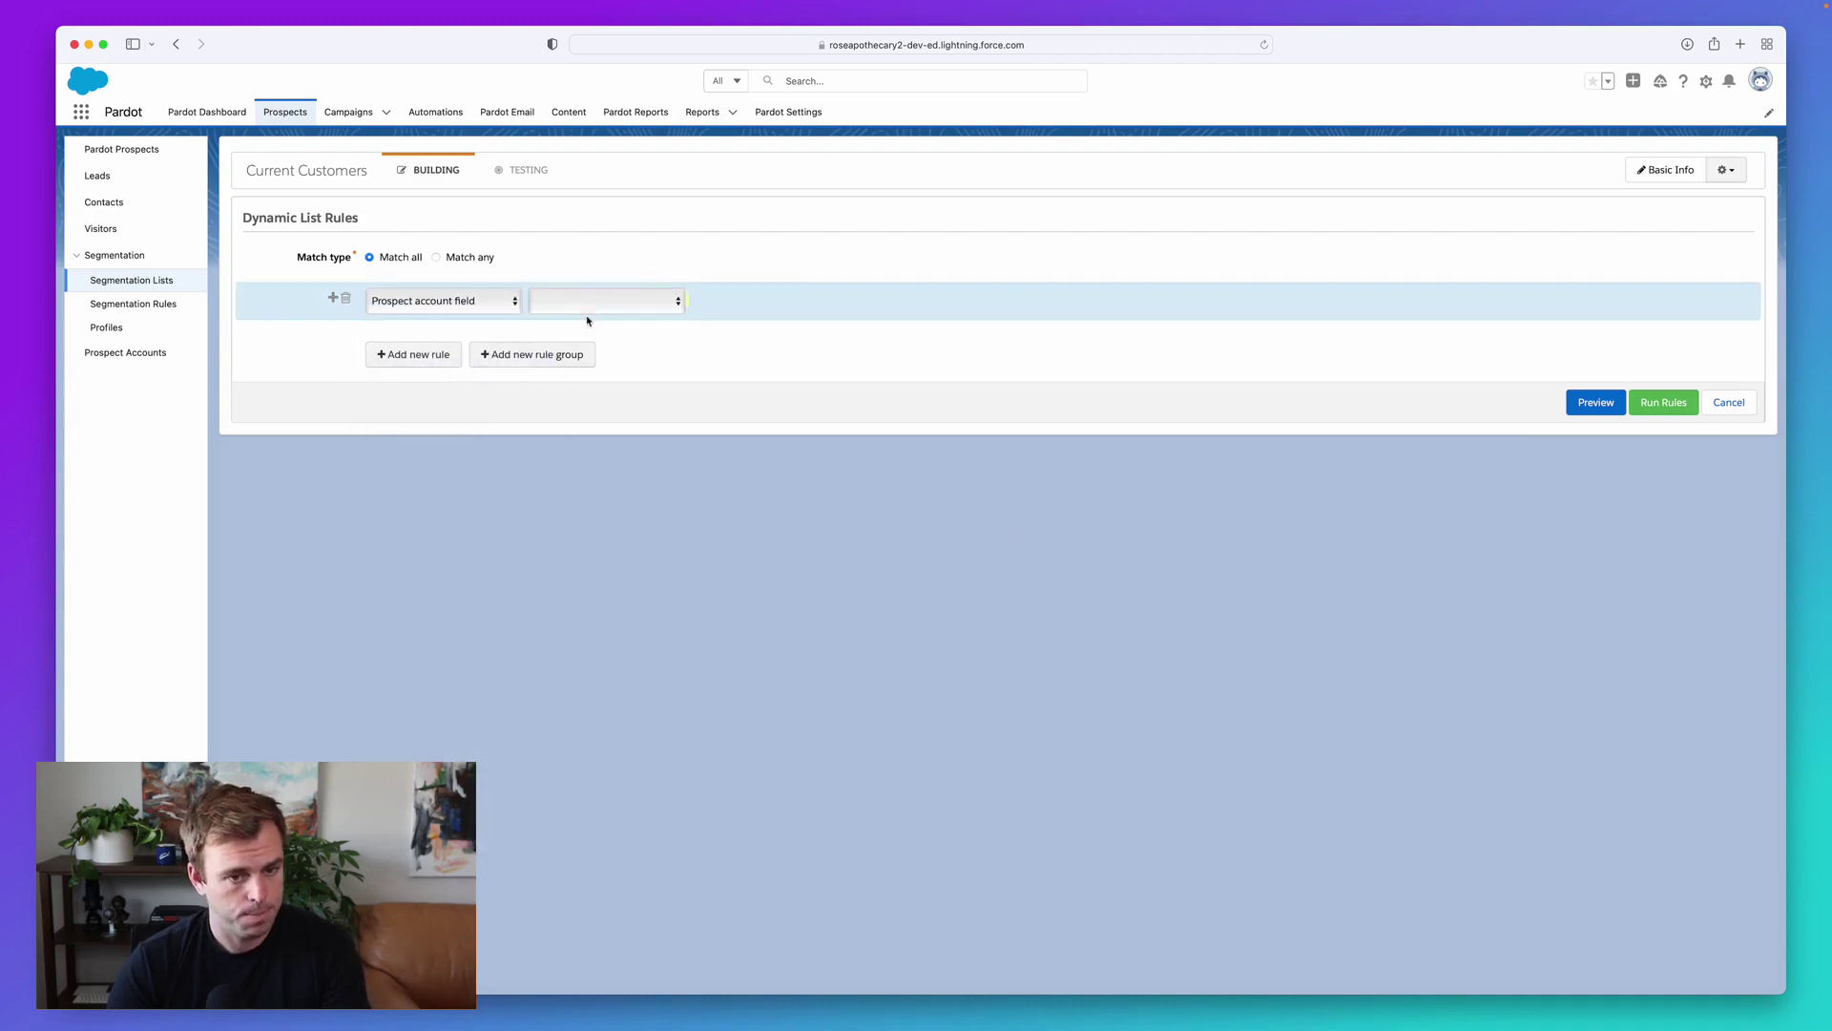
{"action": "left_click", "coordinate": [600, 301]}
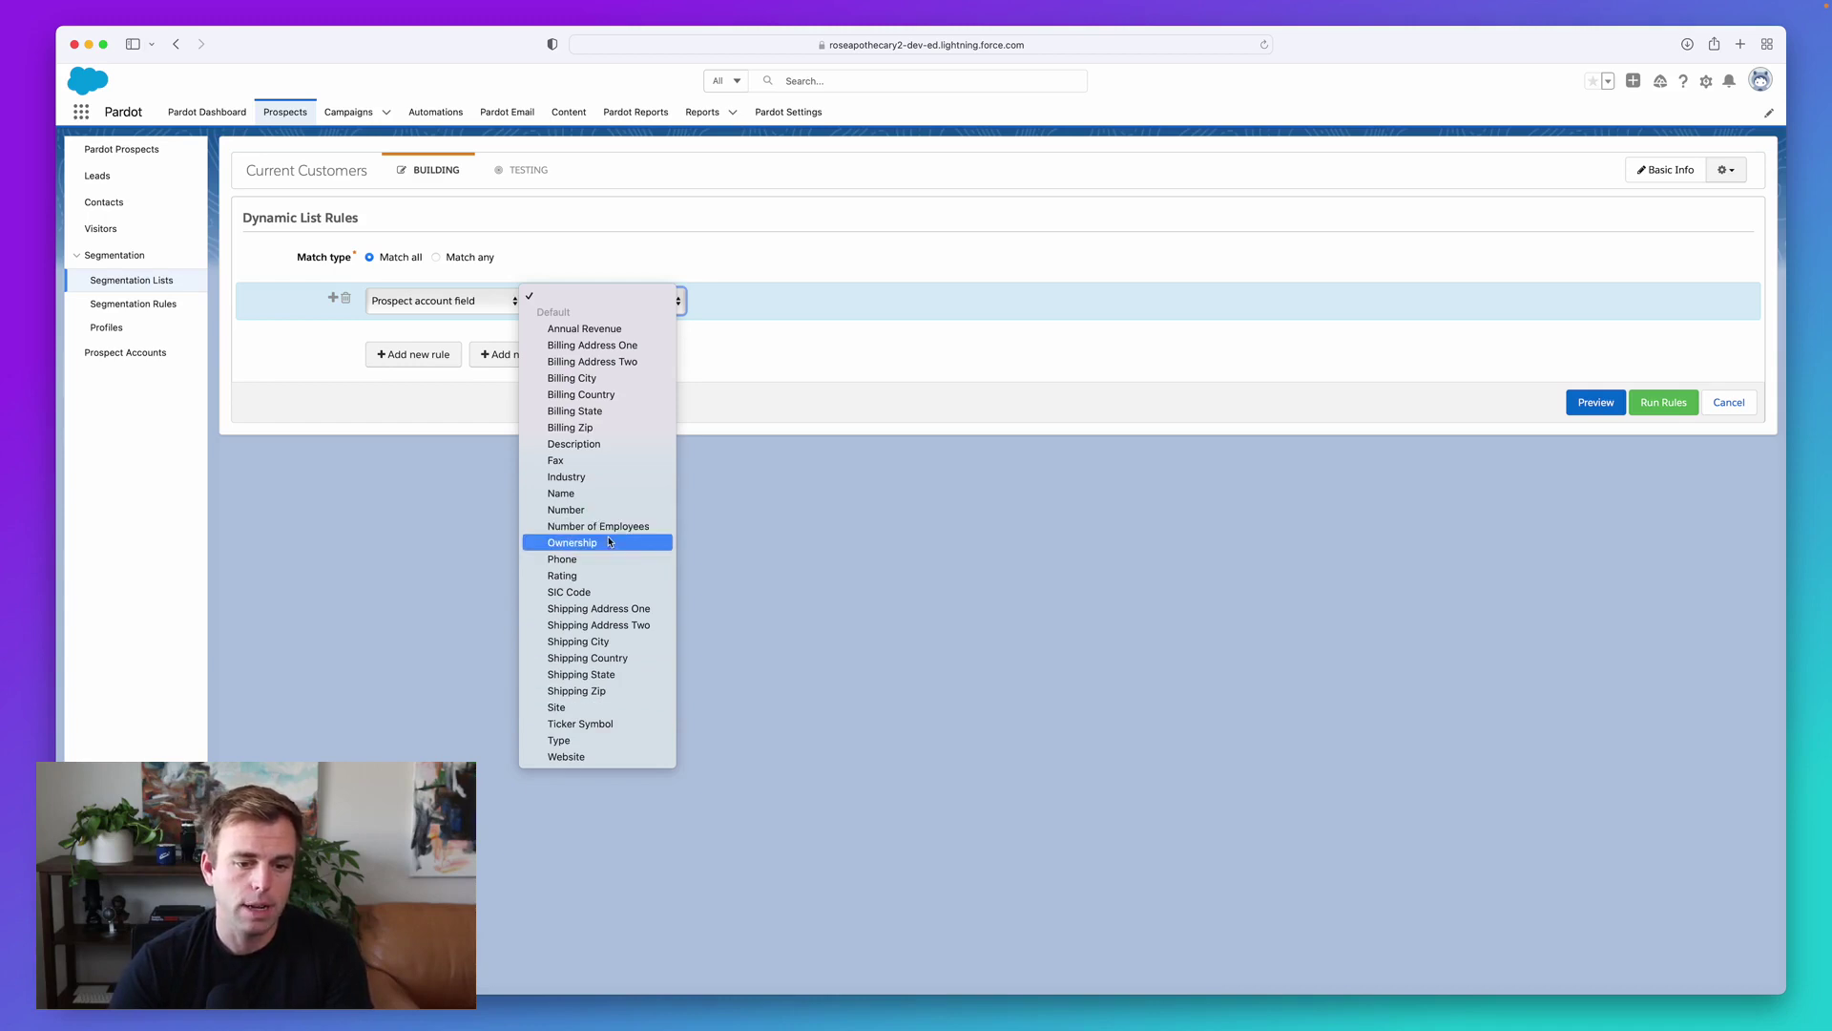
{"action": "left_click", "coordinate": [571, 740]}
{"action": "left_click", "coordinate": [781, 301]}
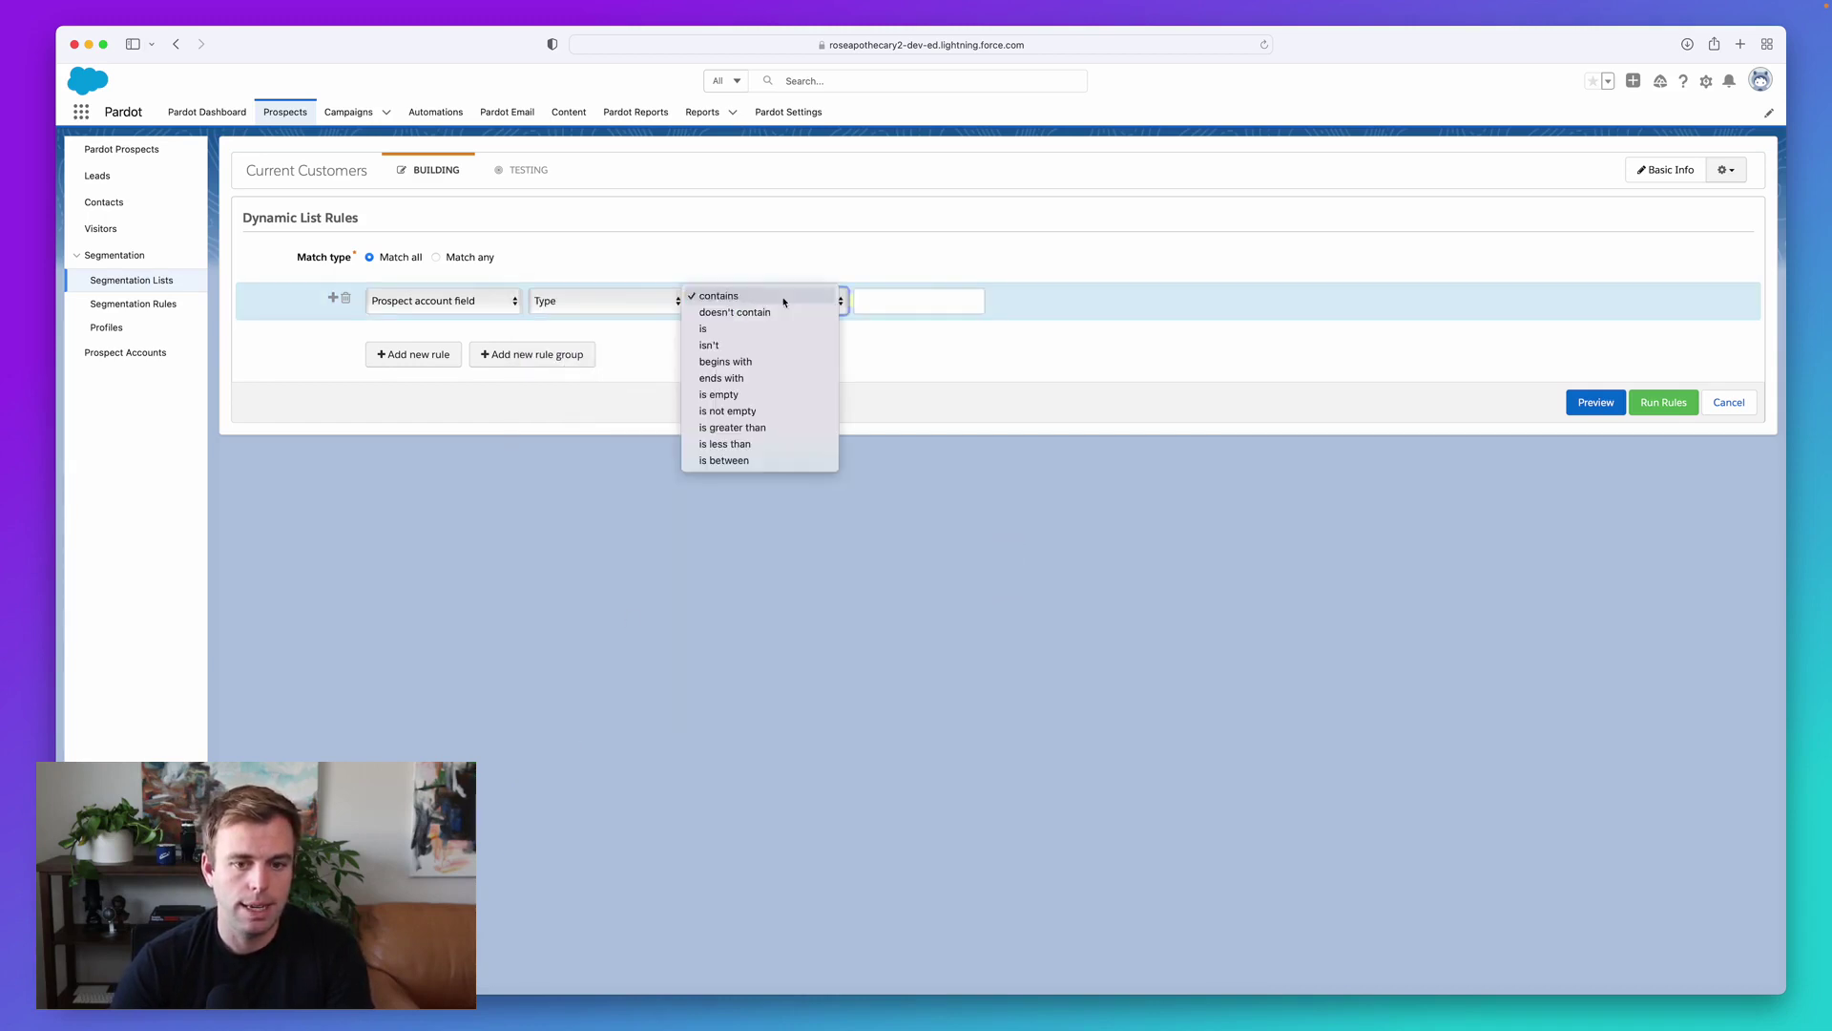
{"action": "left_click", "coordinate": [780, 327]}
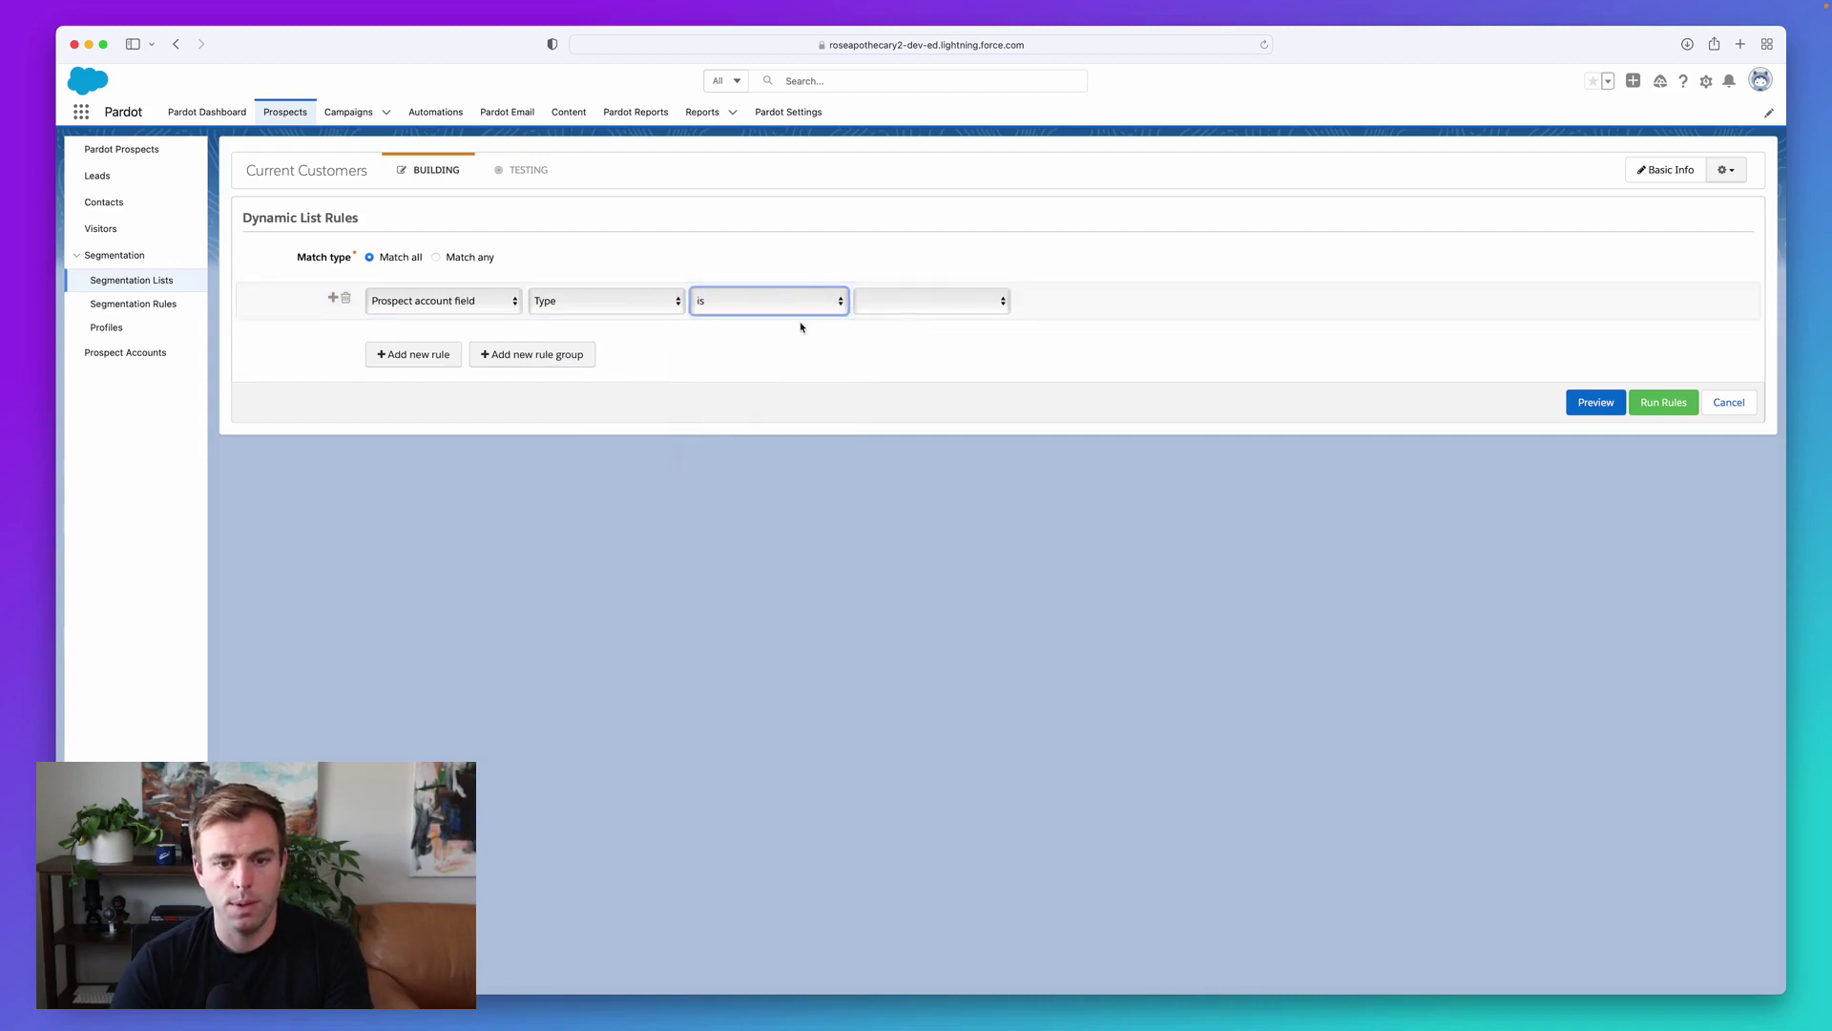
{"action": "left_click", "coordinate": [969, 302]}
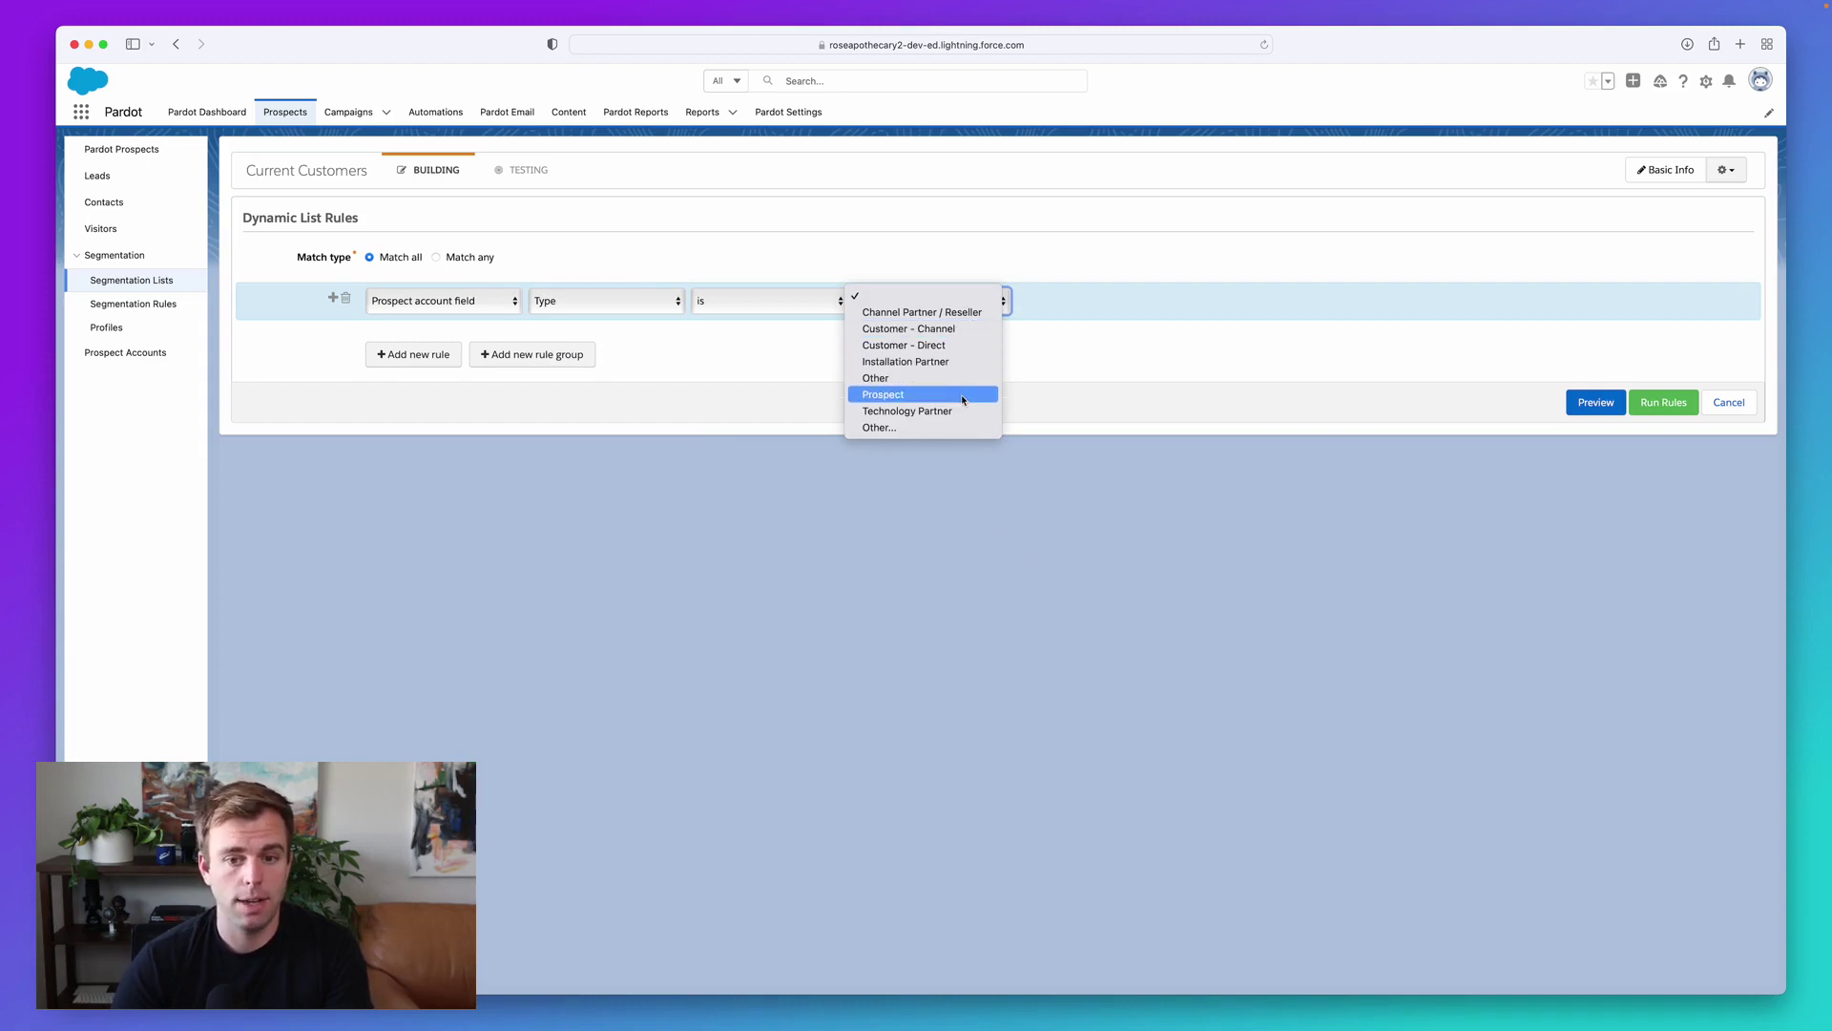
{"action": "left_click", "coordinate": [964, 344]}
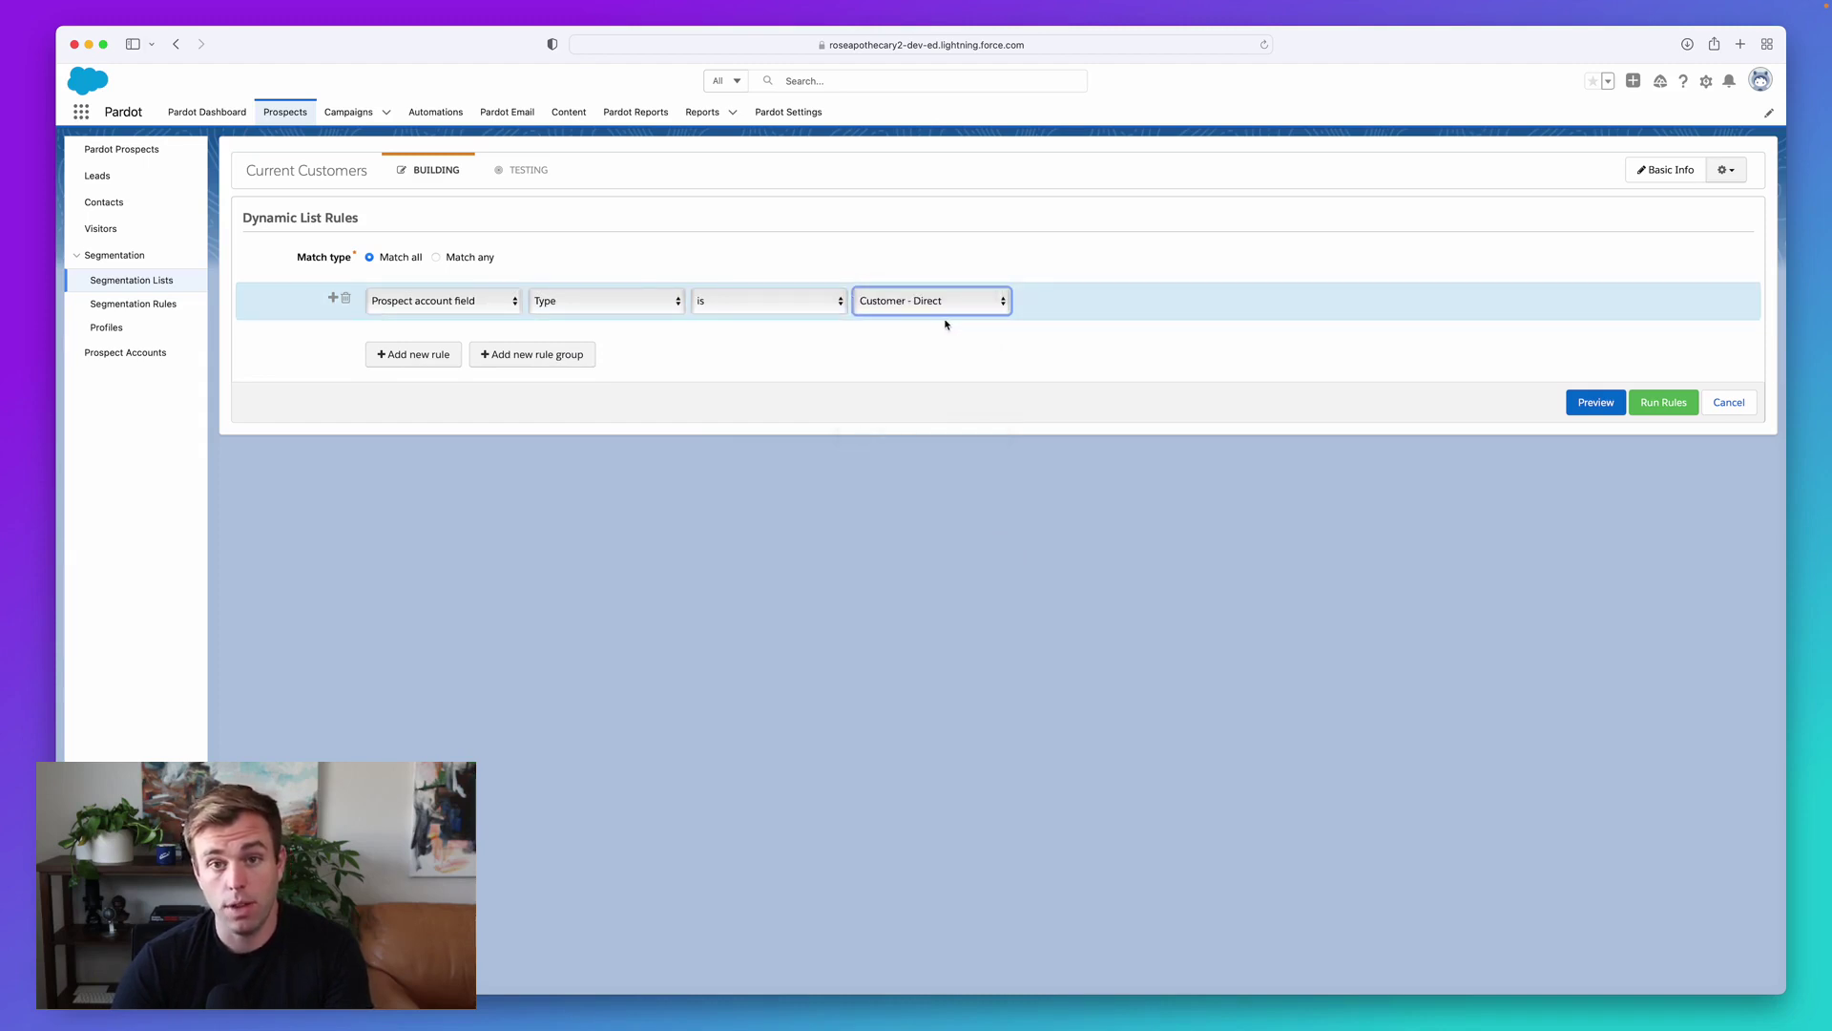
Add a second rule, switching its criterion from prospect default field to Prospect account field.
{"action": "left_click", "coordinate": [414, 355]}
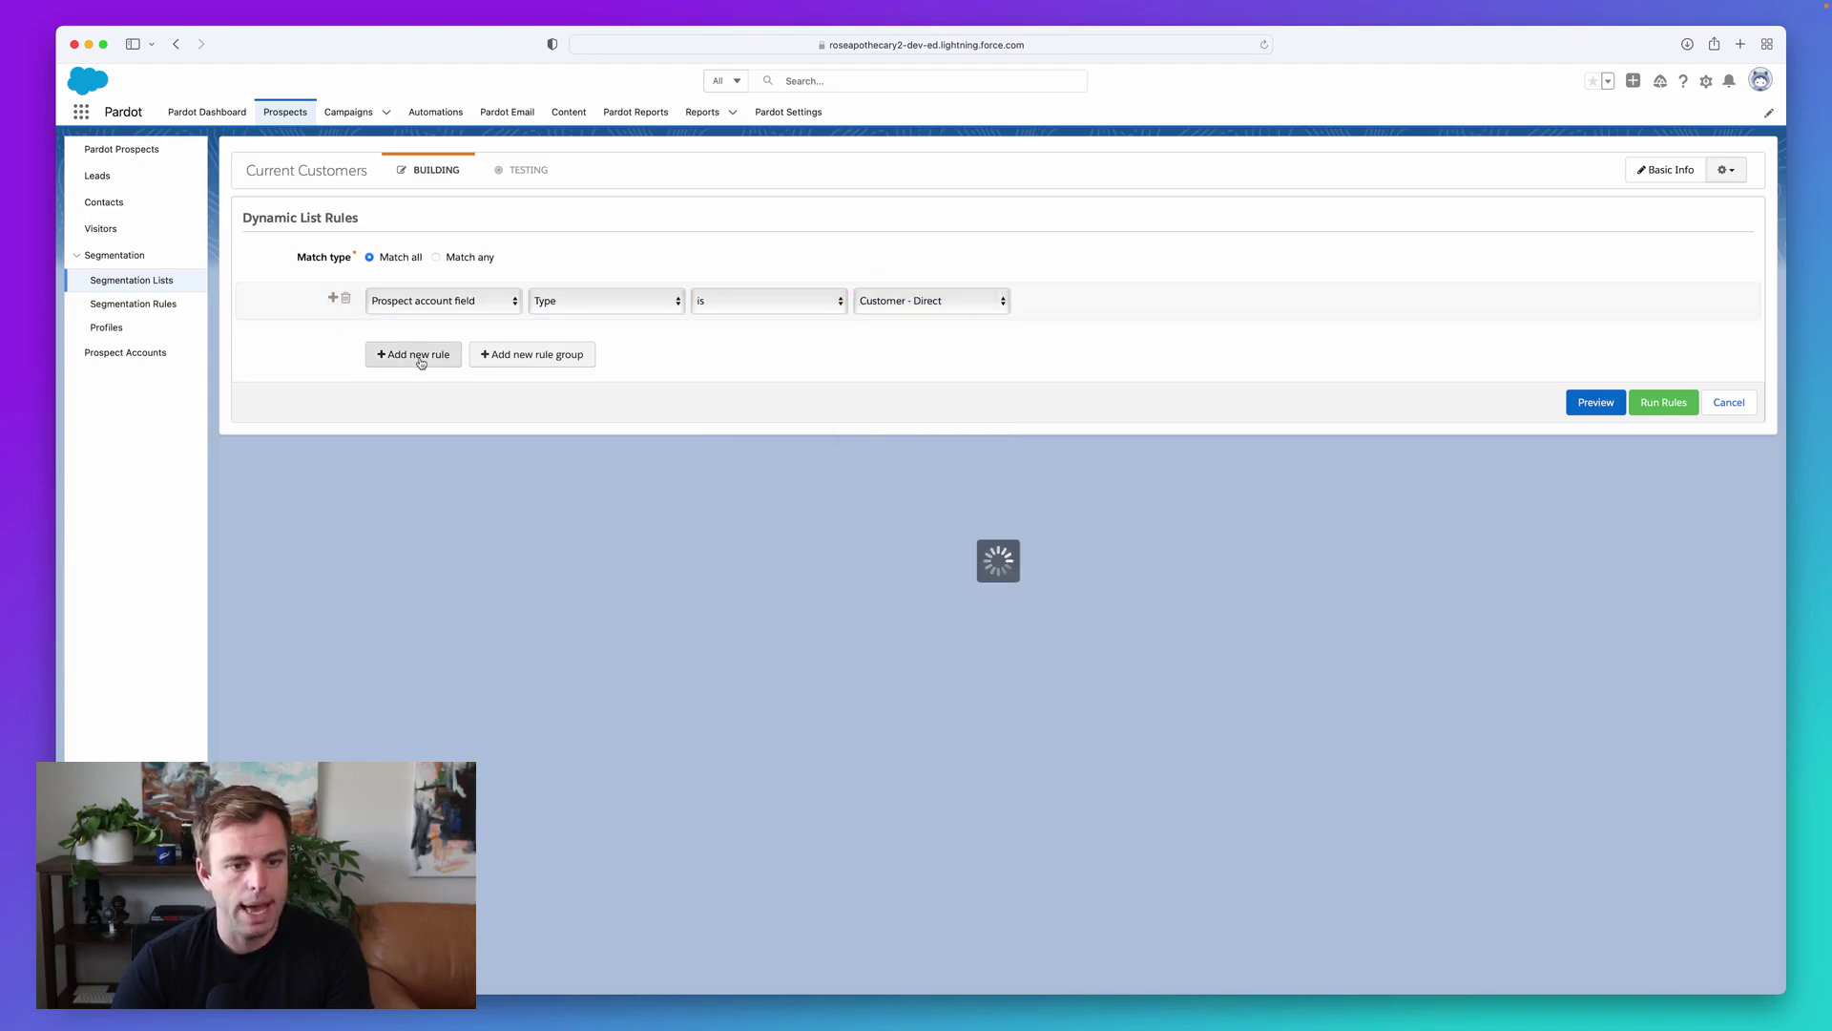
{"action": "left_click", "coordinate": [437, 376]}
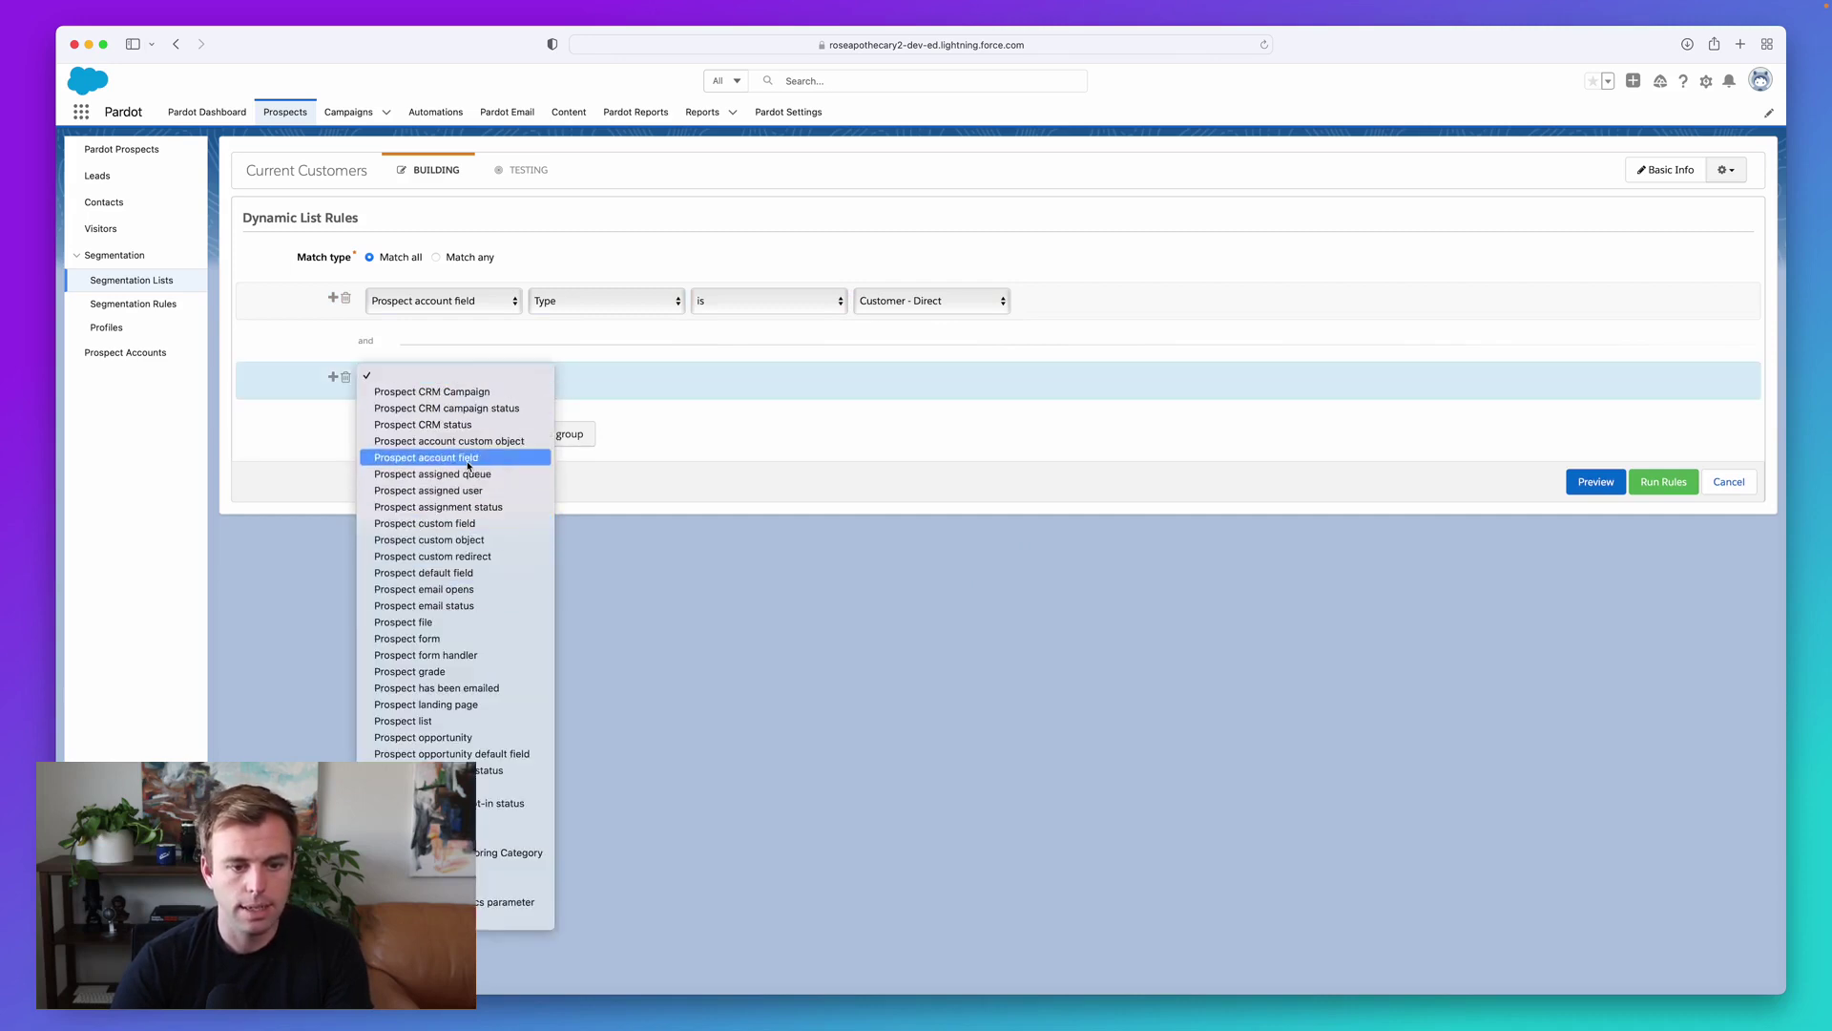
{"action": "left_click", "coordinate": [423, 573]}
{"action": "left_click", "coordinate": [601, 379]}
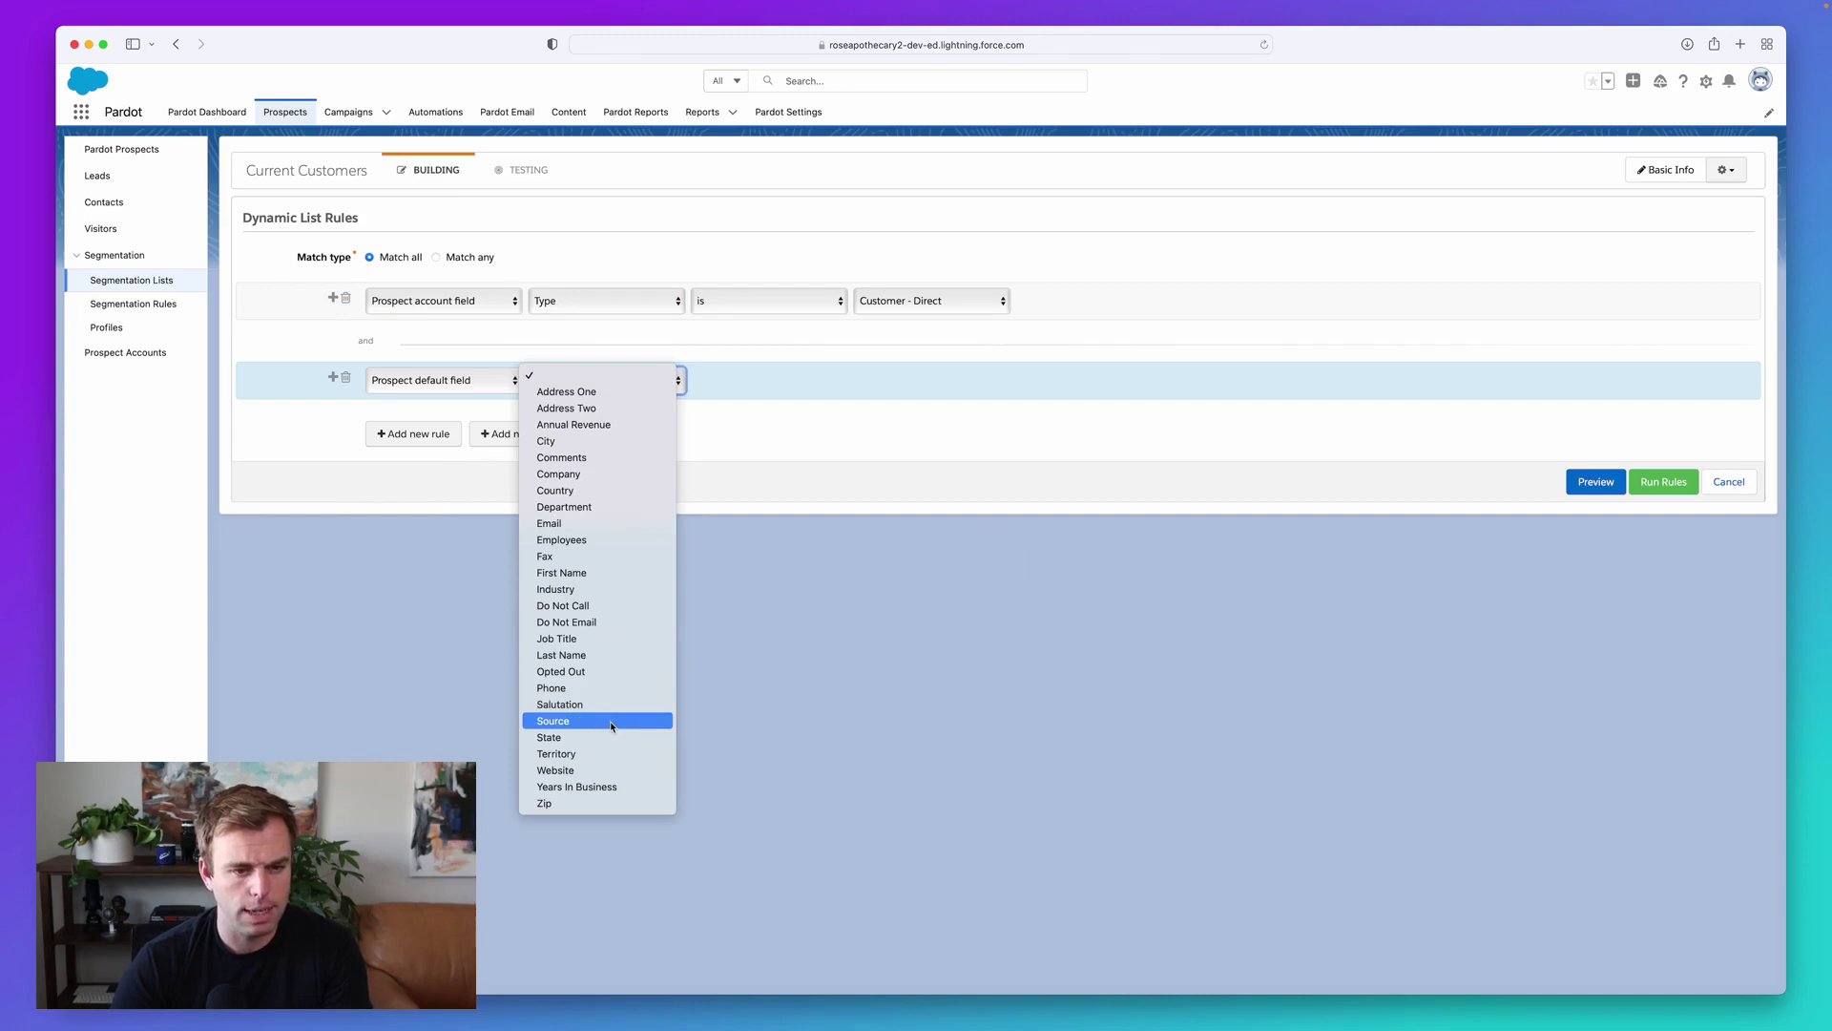
{"action": "left_click", "coordinate": [463, 379]}
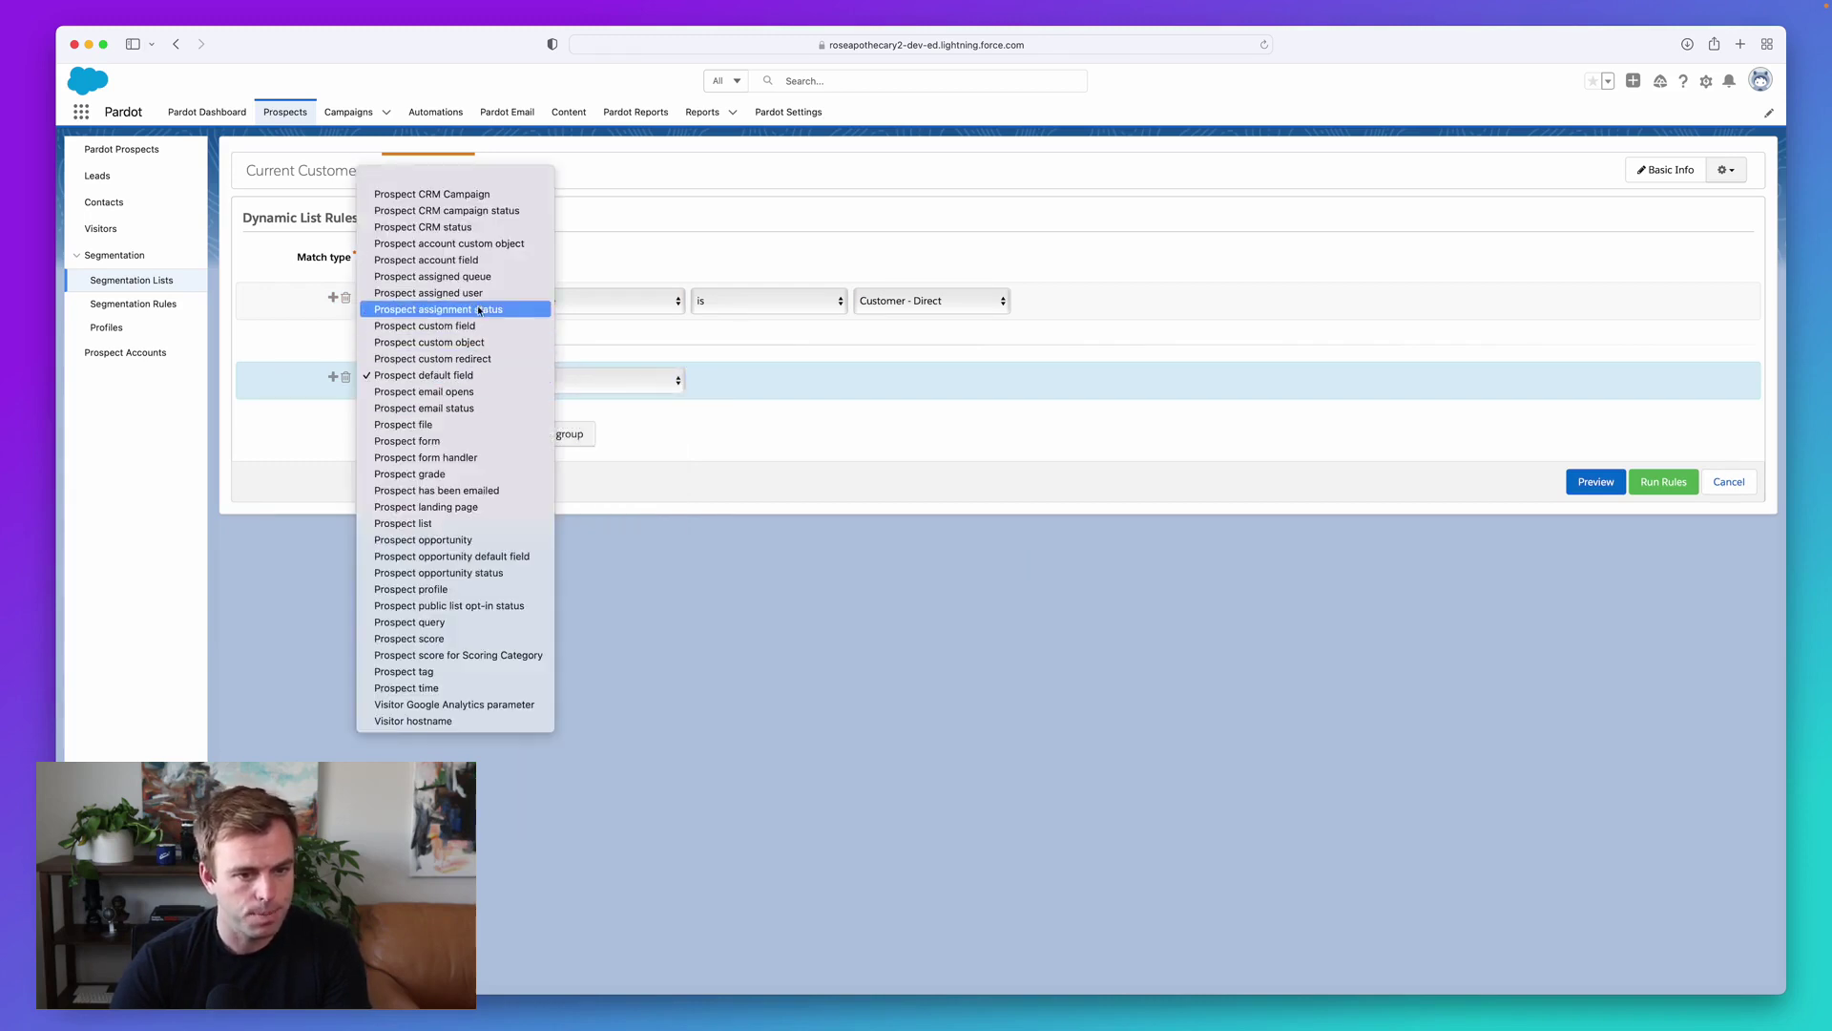
{"action": "left_click", "coordinate": [472, 260]}
Complete the second rule as Type is Customer - Channel, joined to the first by 'and'.
{"action": "left_click", "coordinate": [611, 381]}
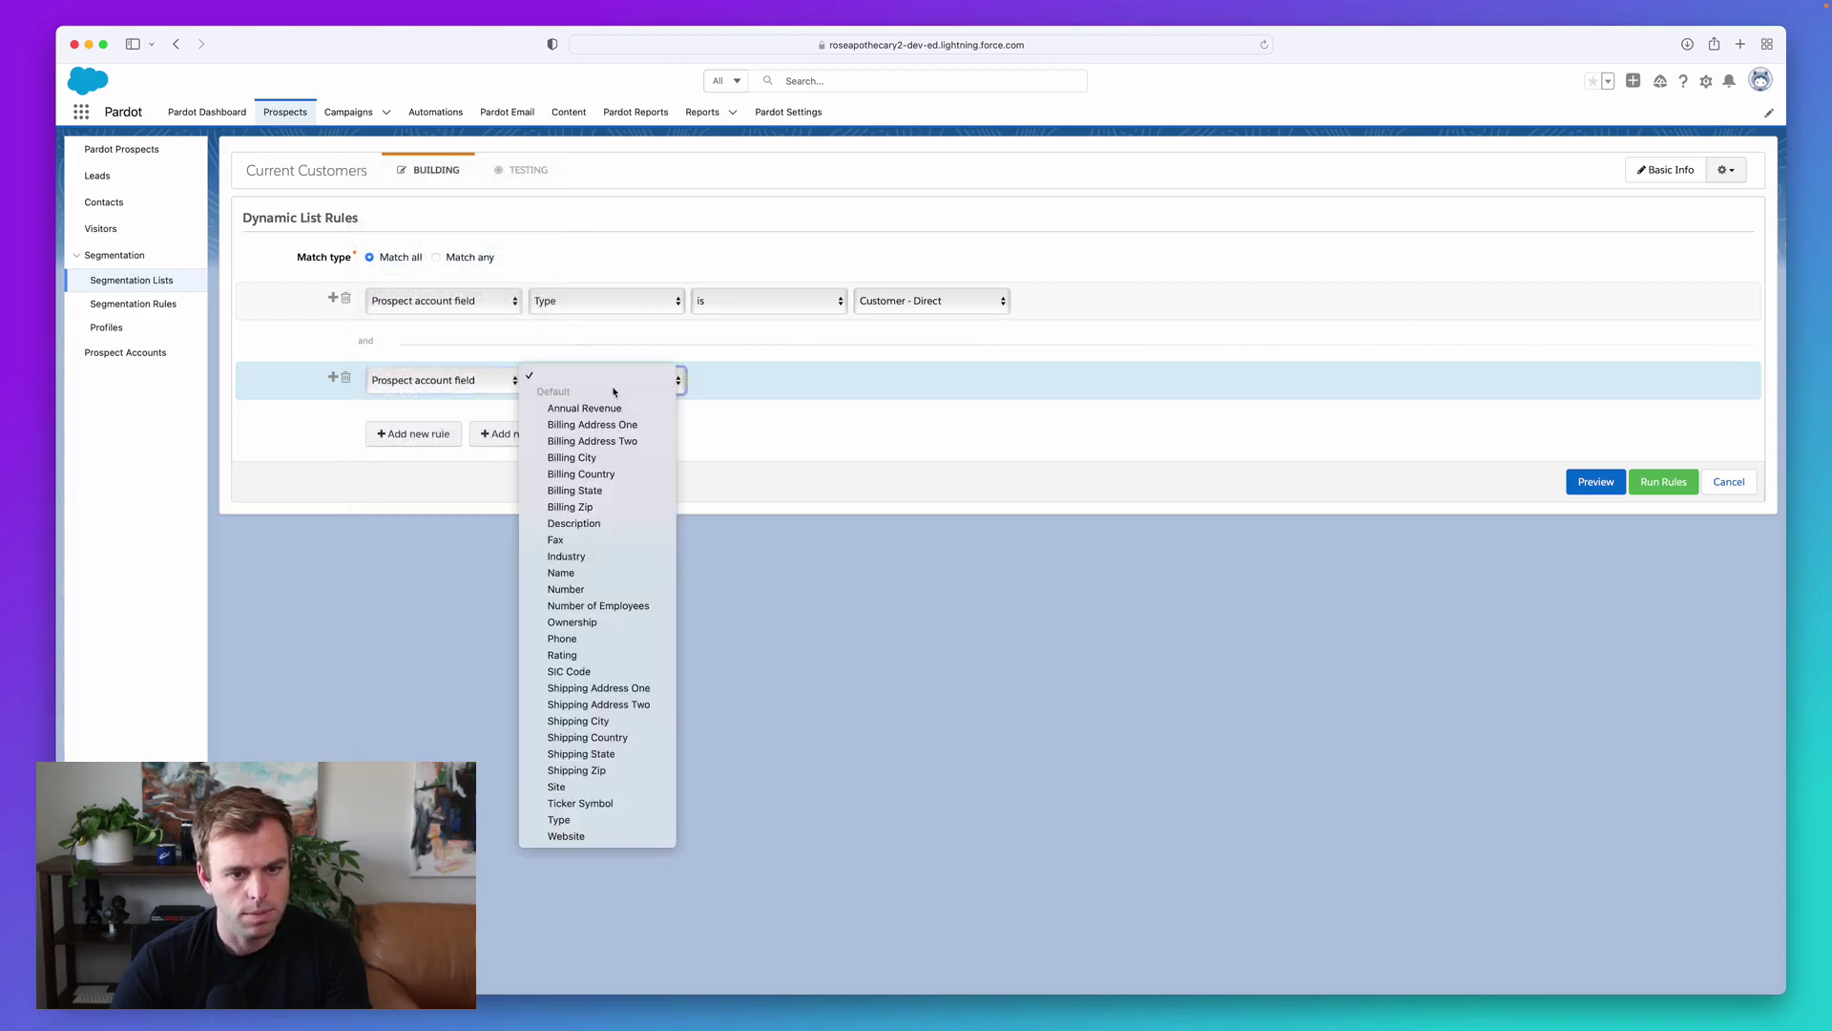
{"action": "left_click", "coordinate": [653, 819]}
{"action": "left_click", "coordinate": [754, 382]}
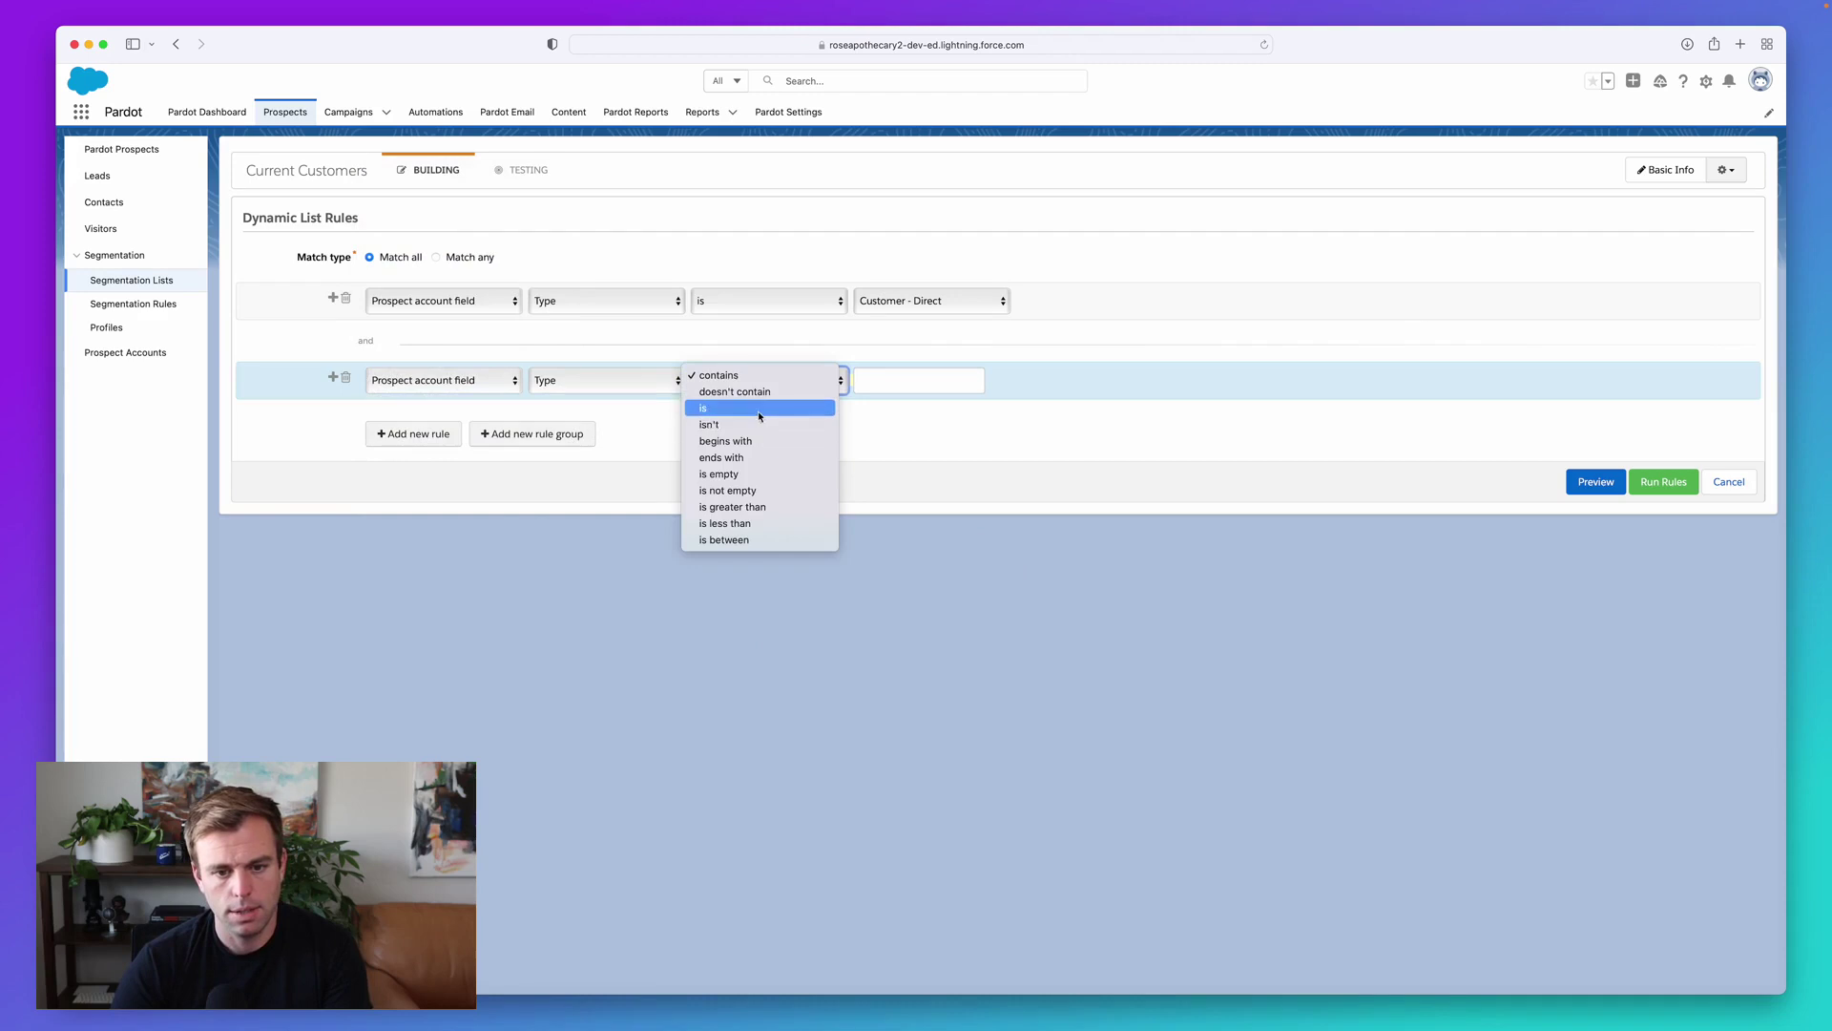
{"action": "left_click", "coordinate": [758, 410]}
{"action": "left_click", "coordinate": [936, 380]}
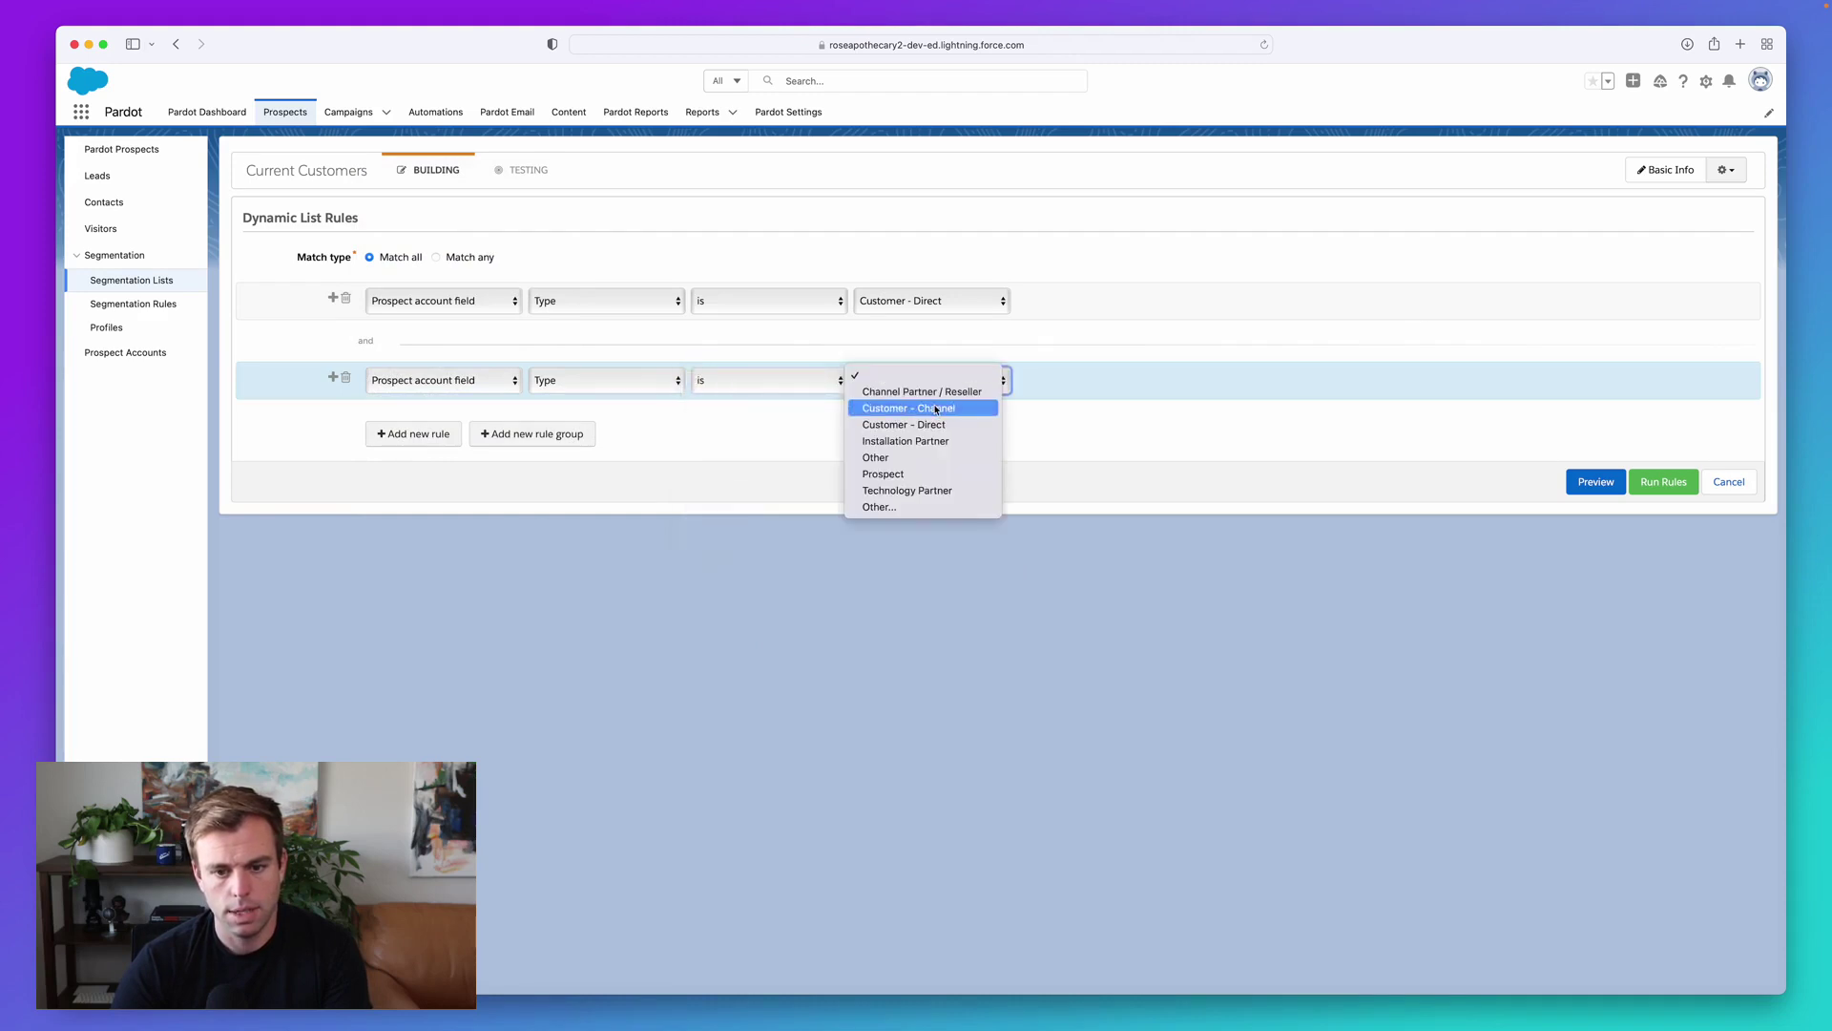
{"action": "left_click", "coordinate": [937, 410]}
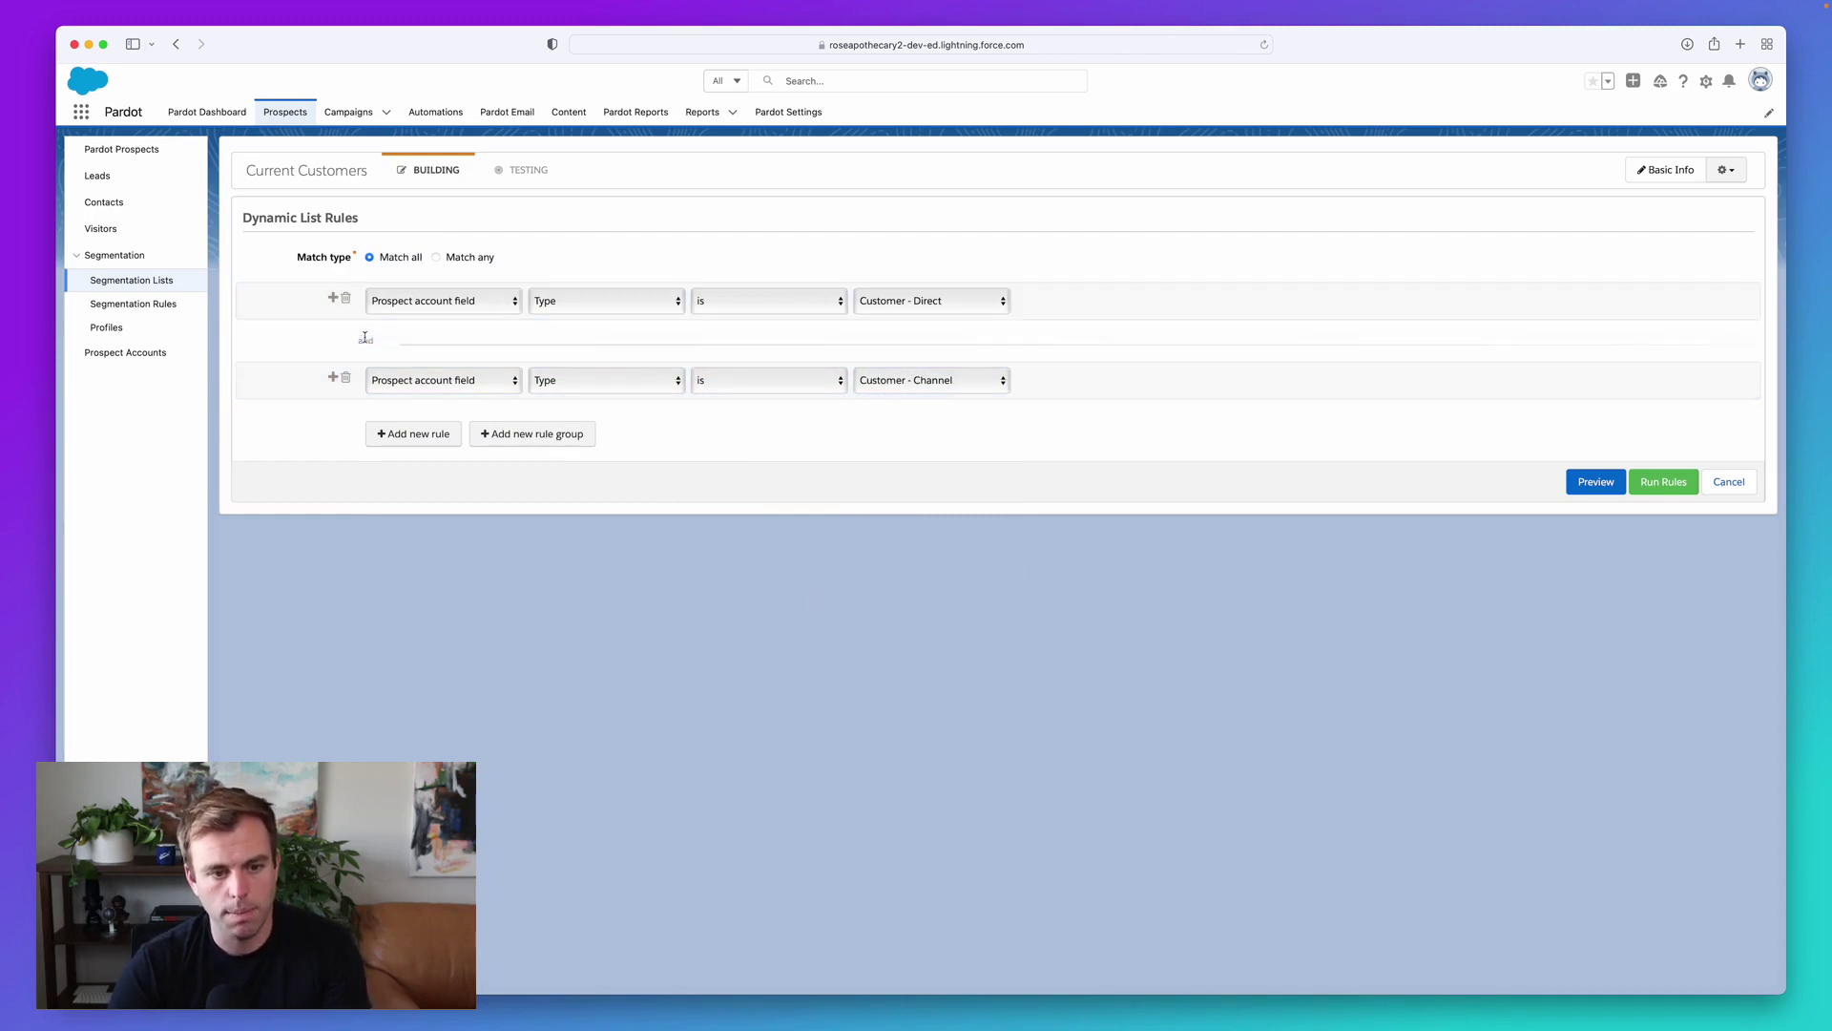
{"action": "left_click_drag", "start_coordinate": [356, 340], "coordinate": [407, 343]}
{"action": "left_click", "coordinate": [427, 341]}
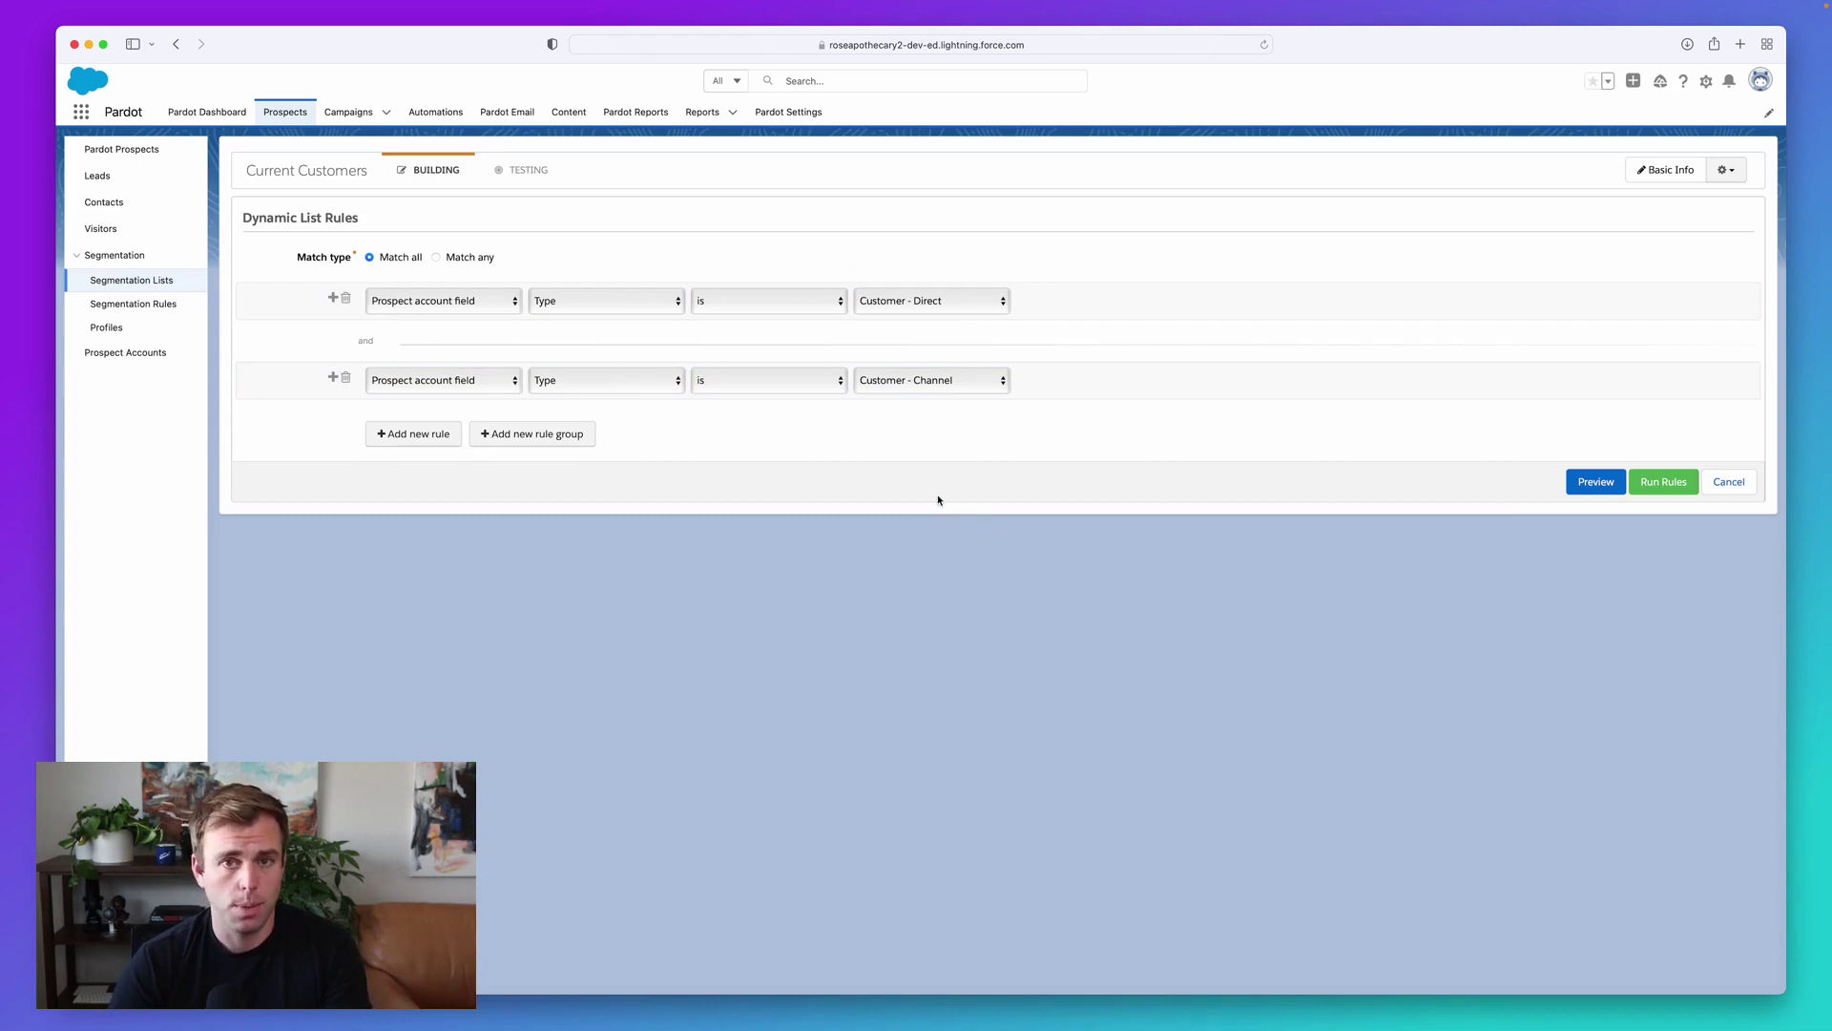
Set the match type to Match any so the two Type rules join with 'or'.
{"action": "left_click", "coordinate": [437, 260]}
{"action": "double_click", "coordinate": [368, 342]}
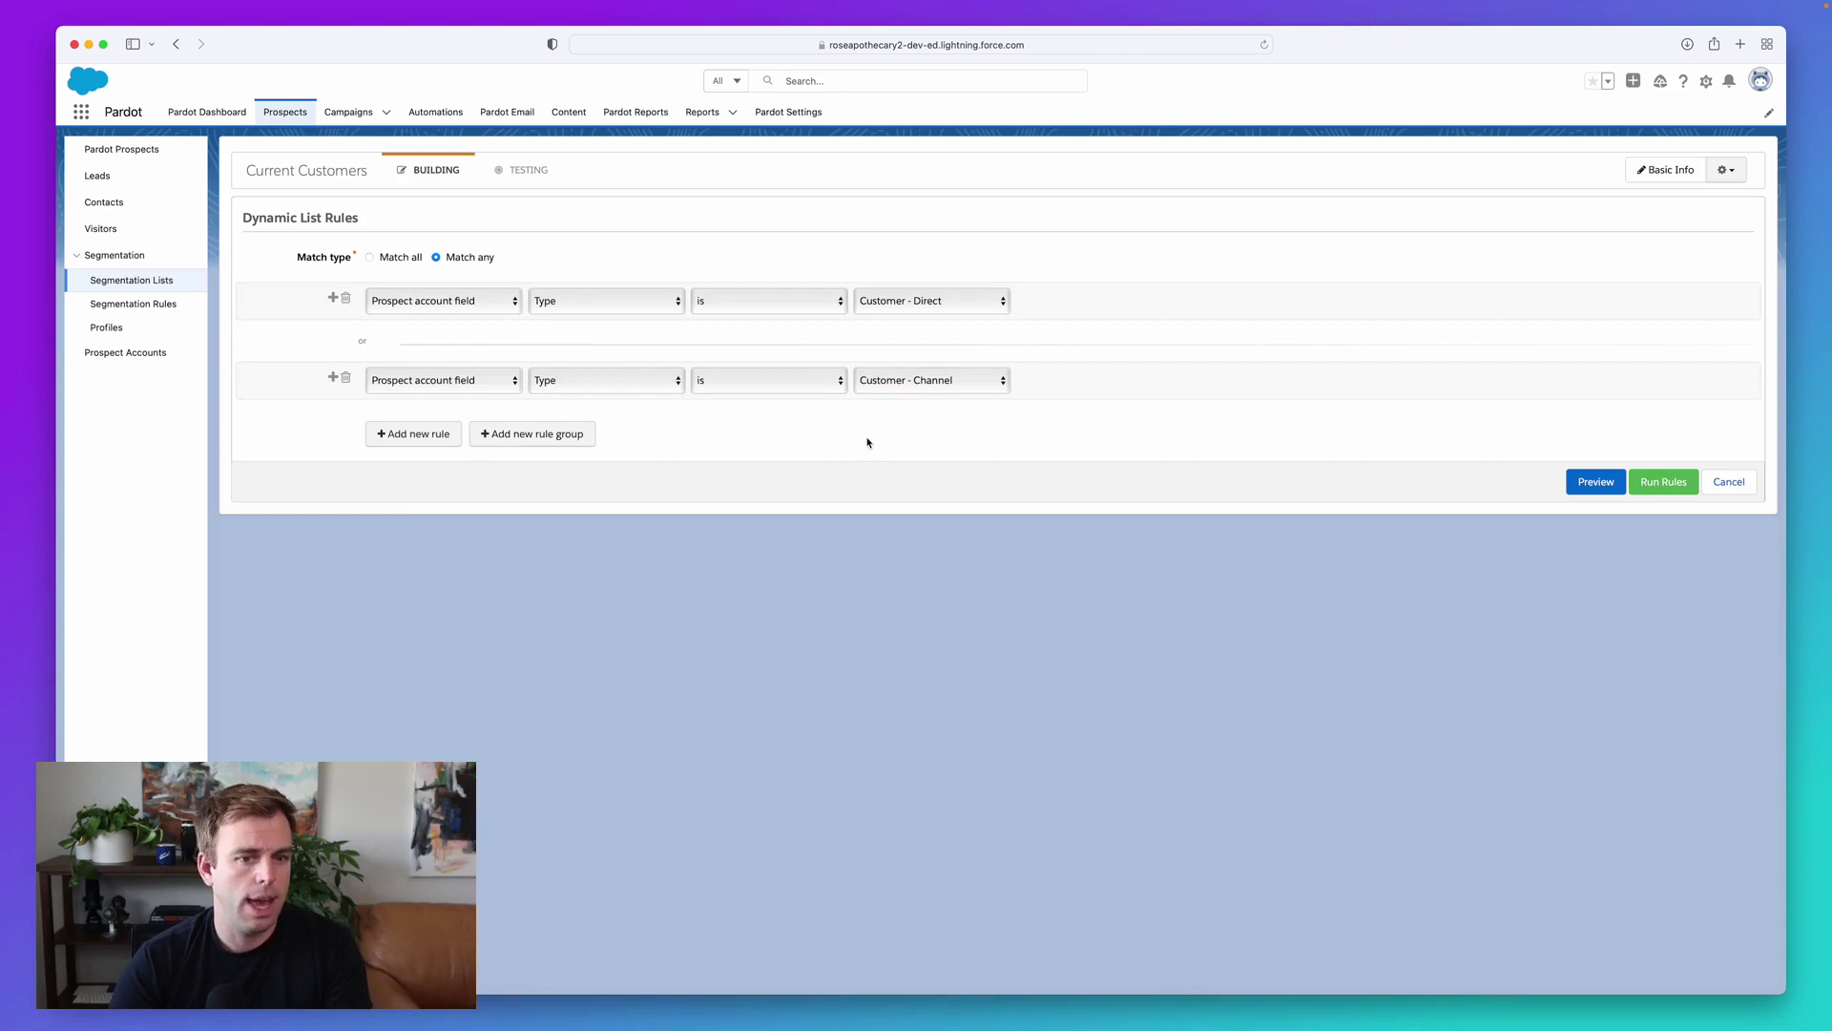
Add a nested rule group holding two blank rules and browse the first rule's field choices.
{"action": "left_click", "coordinate": [544, 437]}
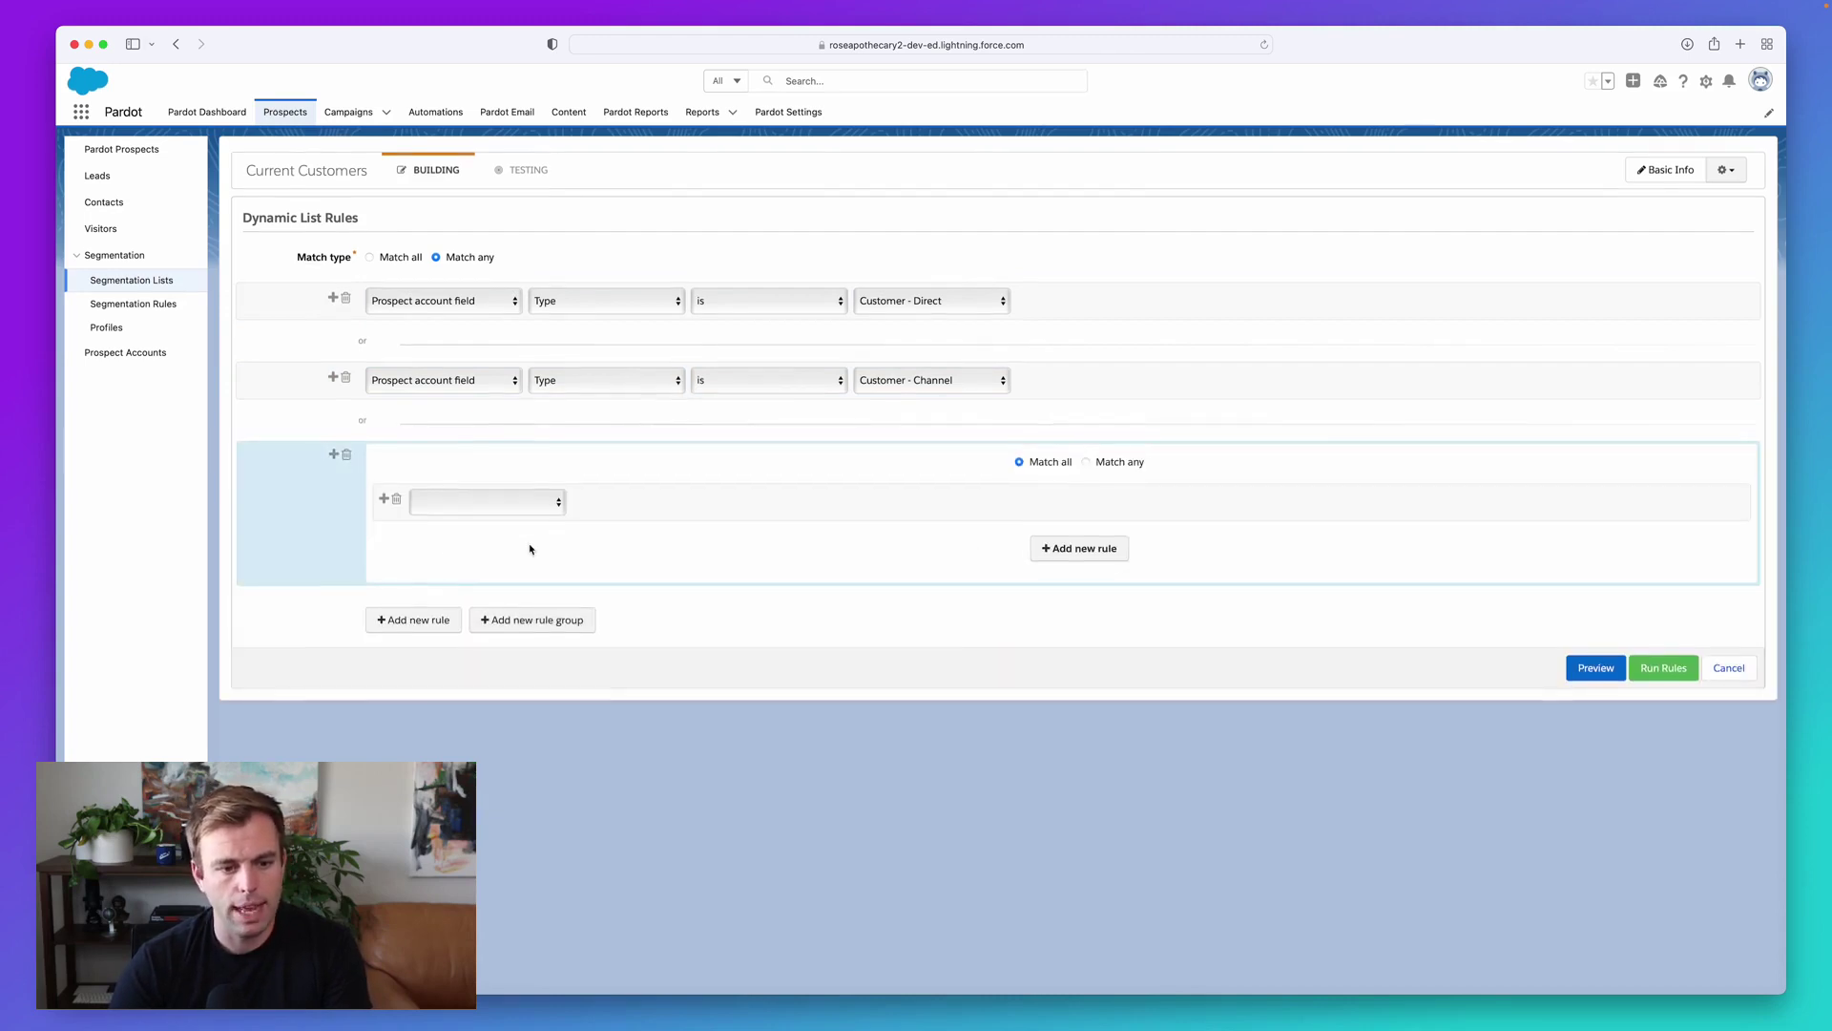
{"action": "left_click", "coordinate": [384, 499]}
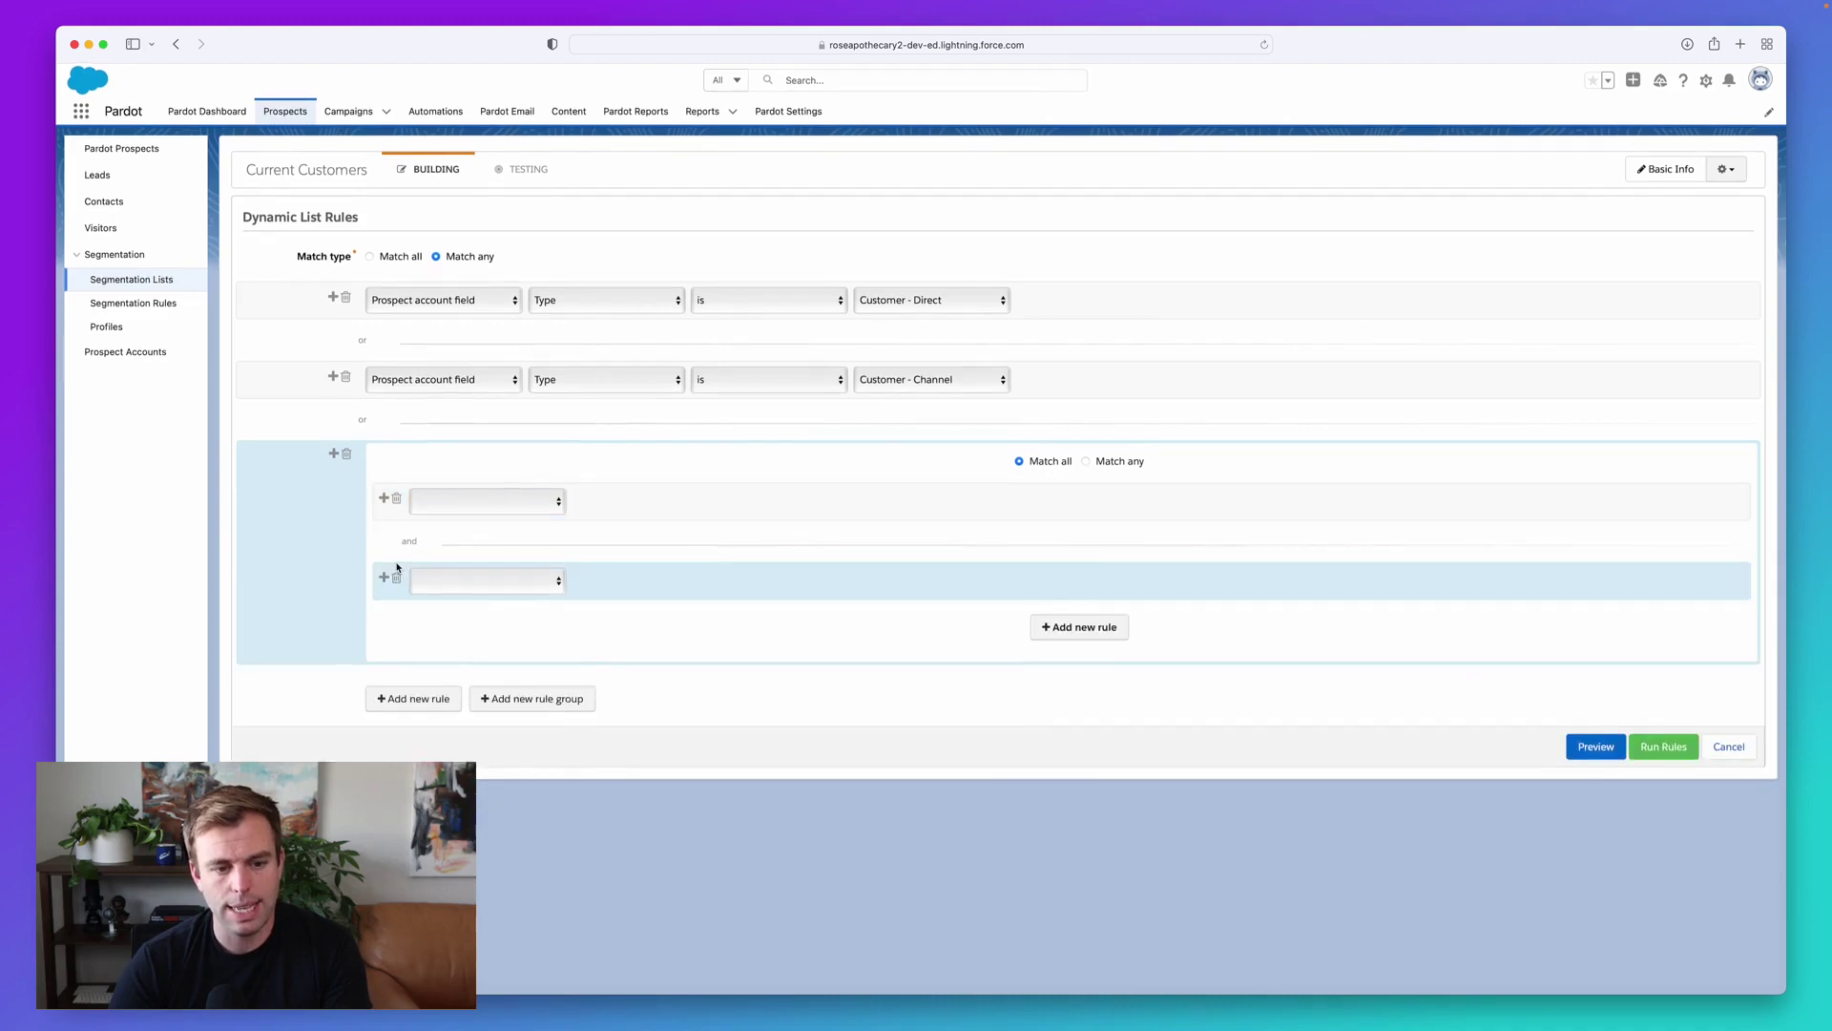
{"action": "left_click", "coordinate": [473, 501]}
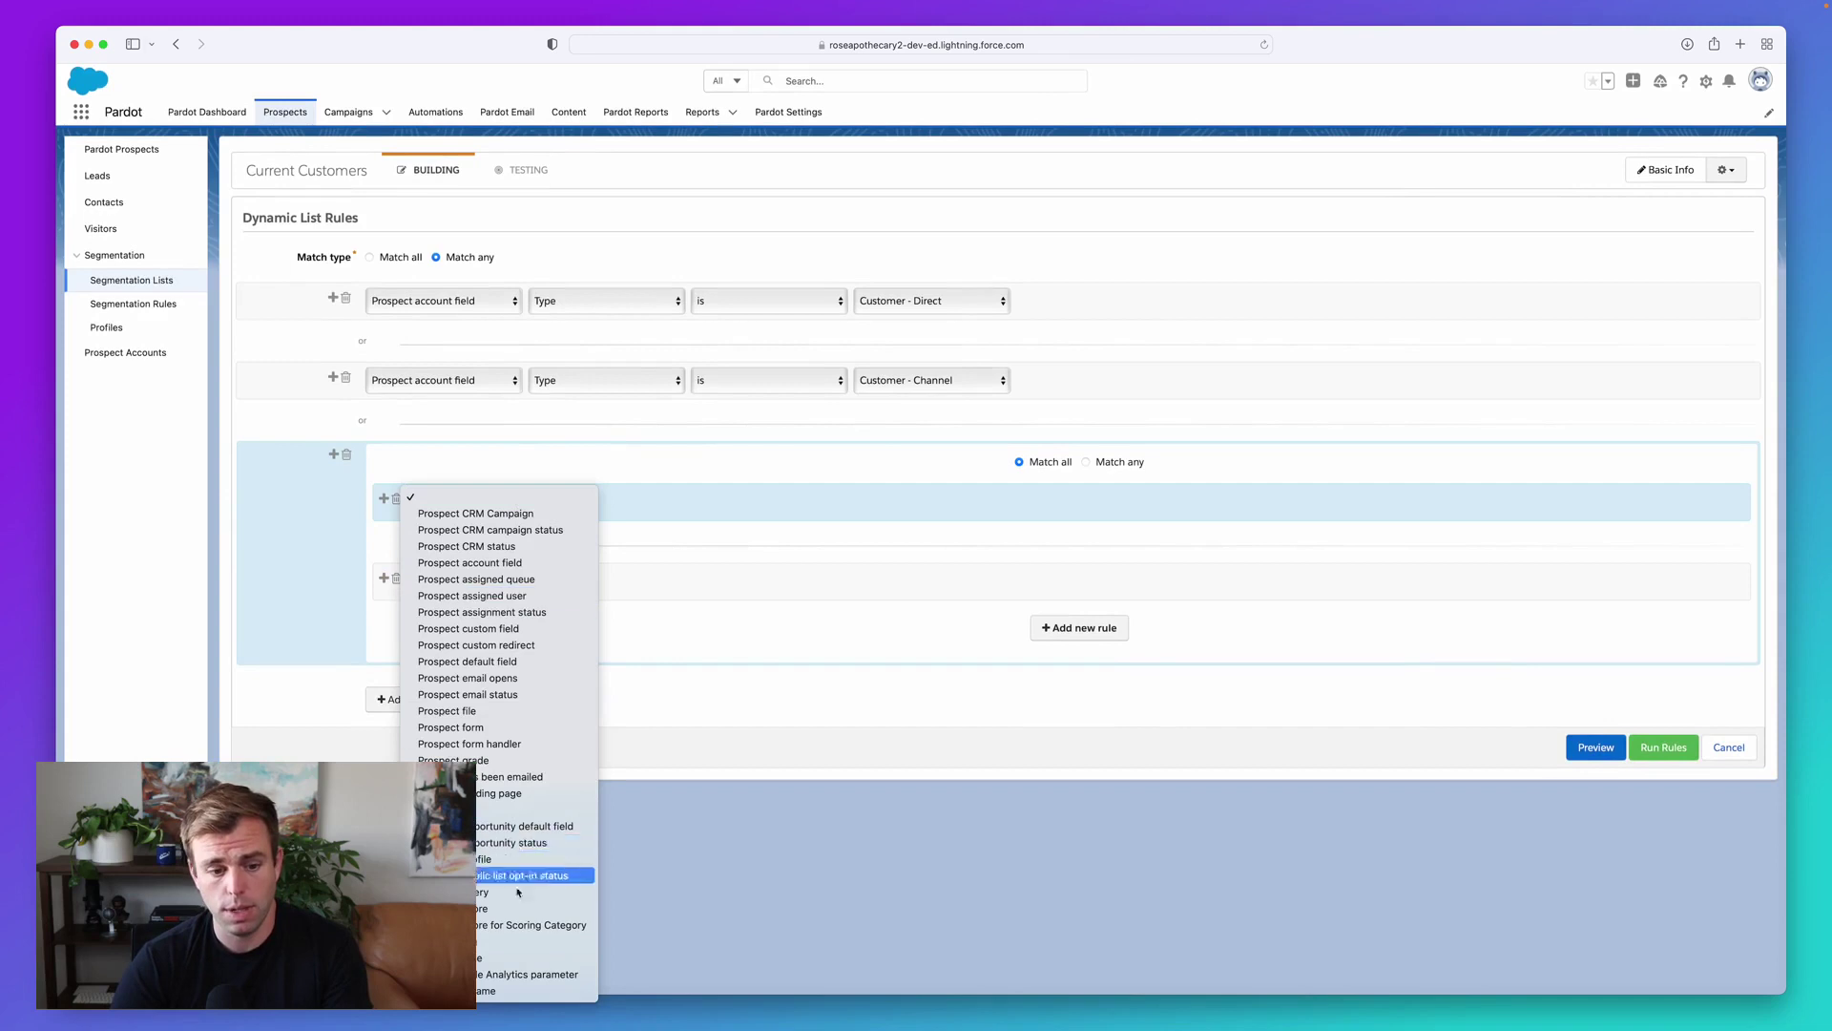
{"action": "left_click", "coordinate": [798, 606]}
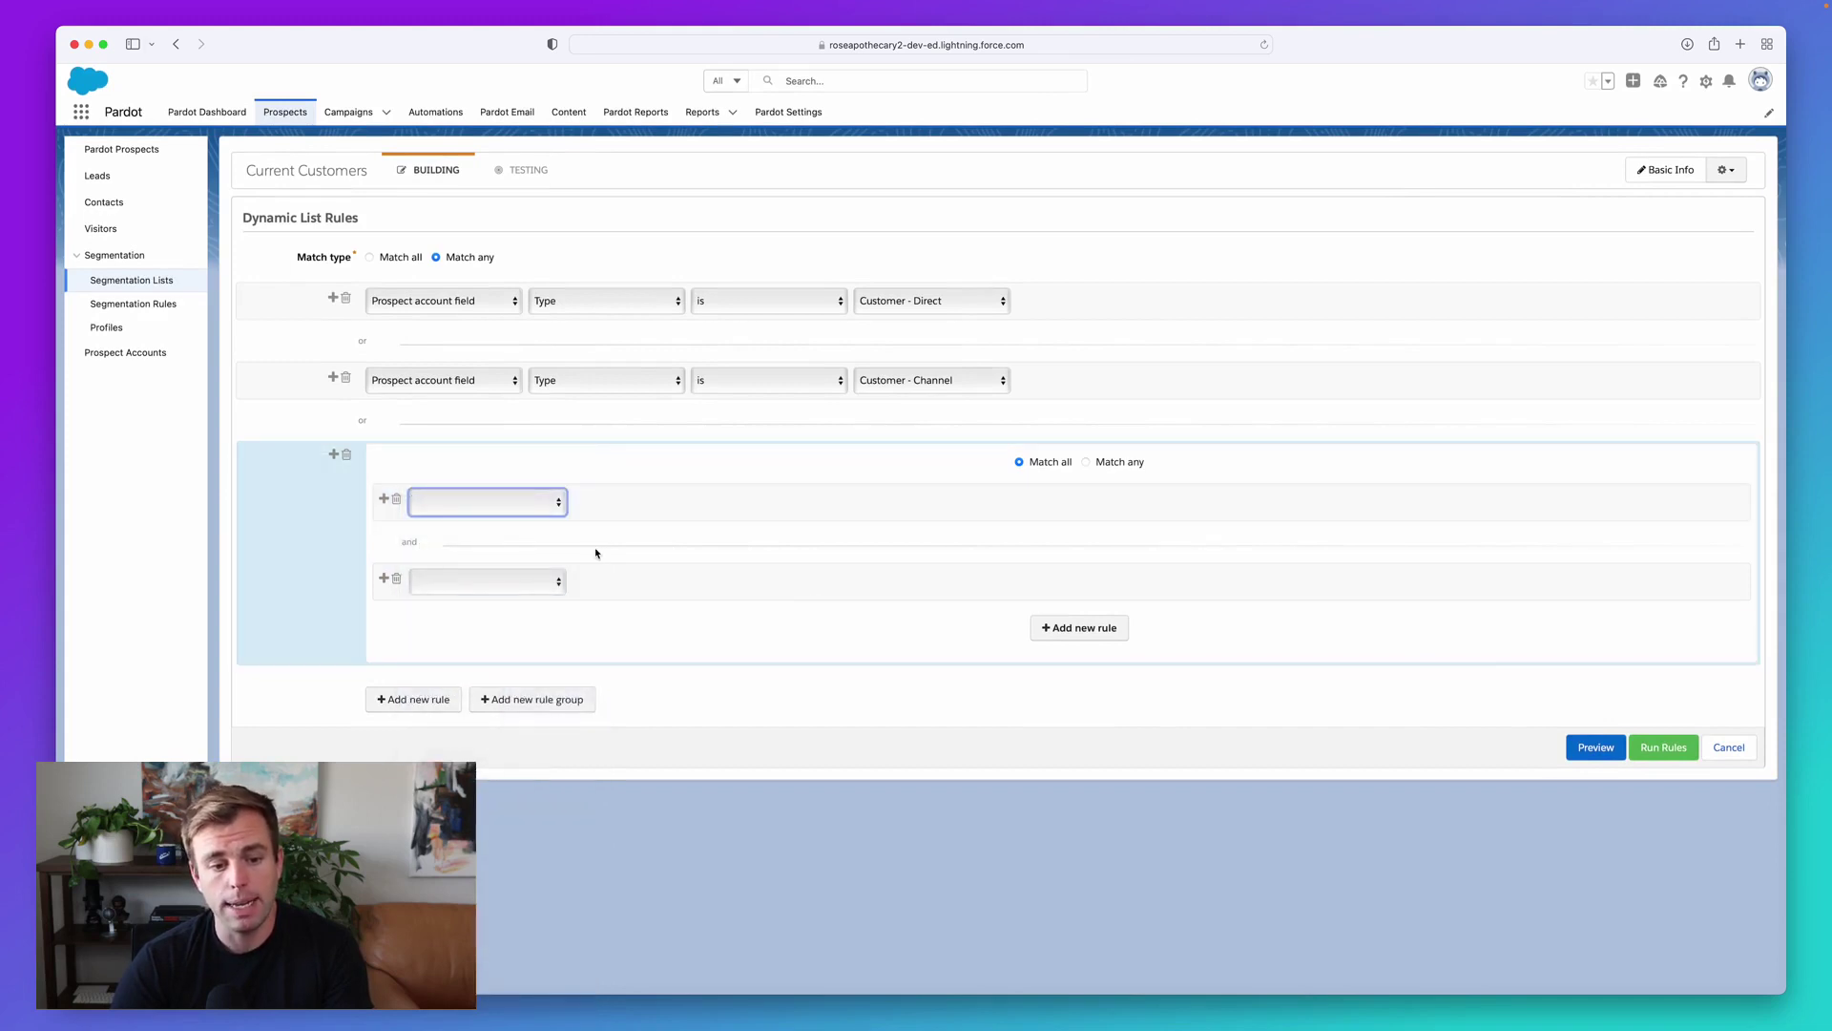
{"action": "left_click", "coordinate": [409, 544]}
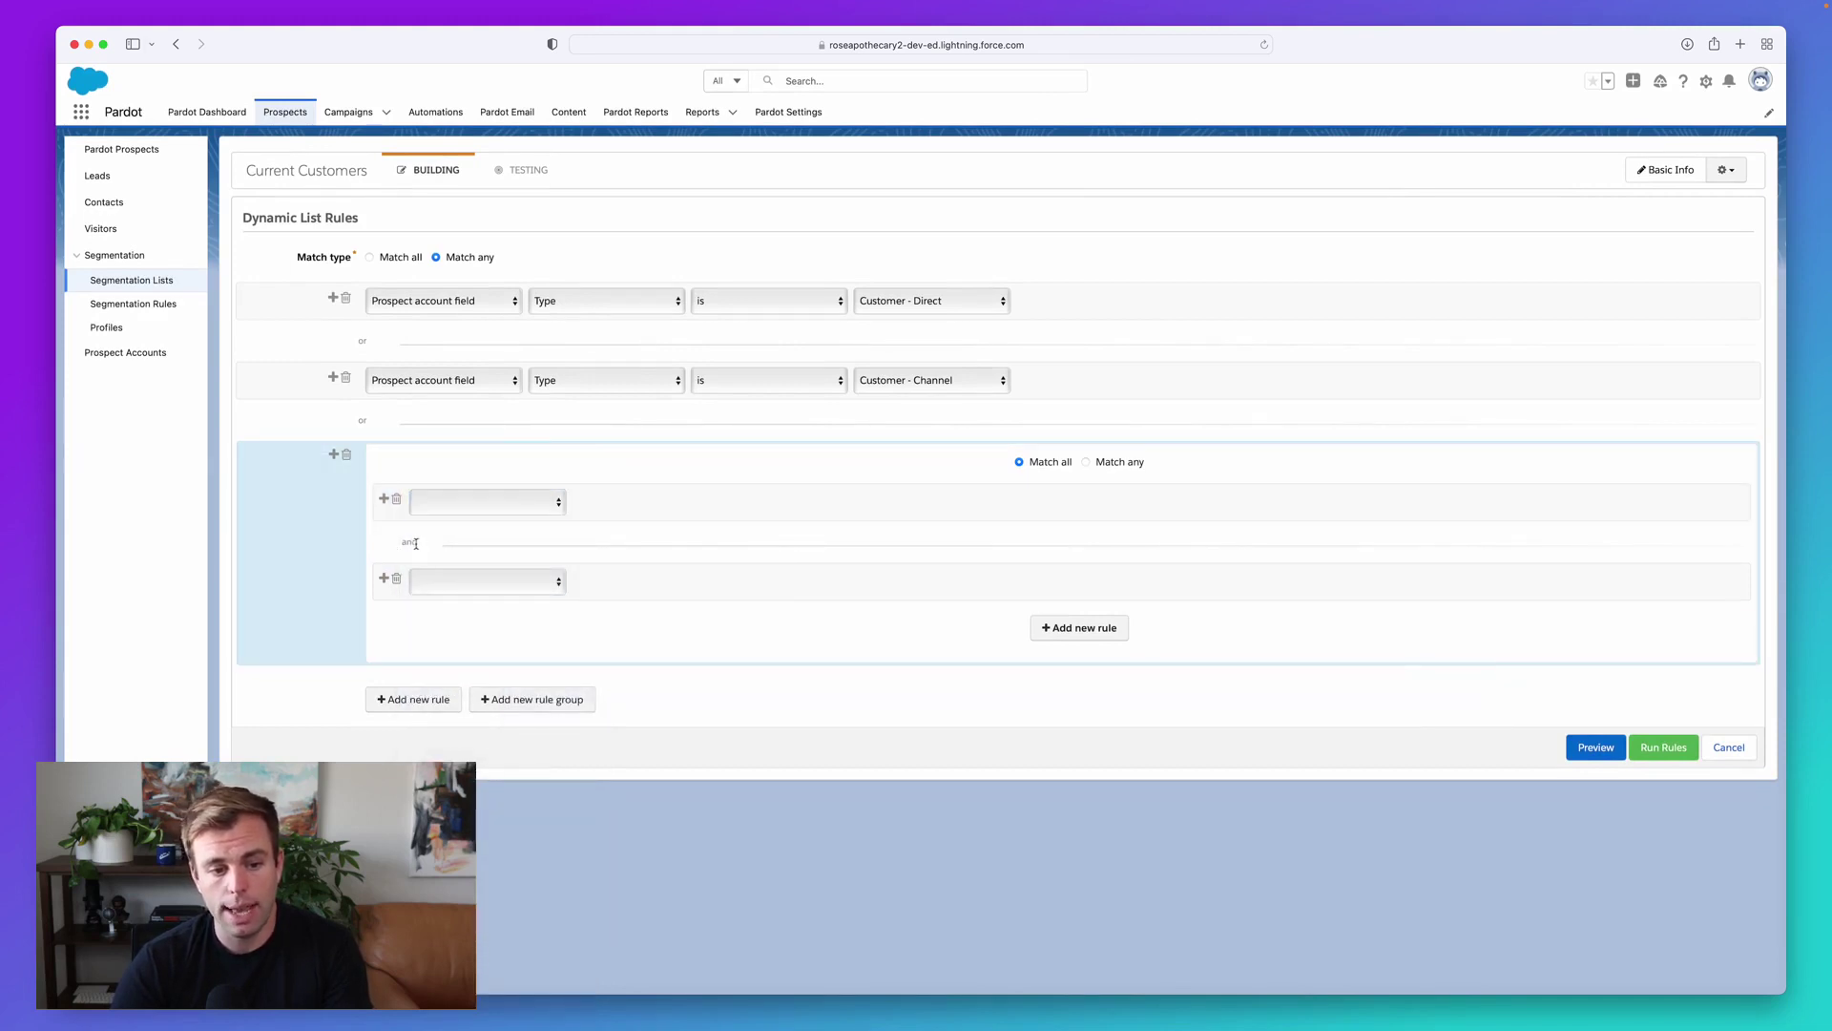
{"action": "left_click_drag", "start_coordinate": [416, 542], "coordinate": [402, 543]}
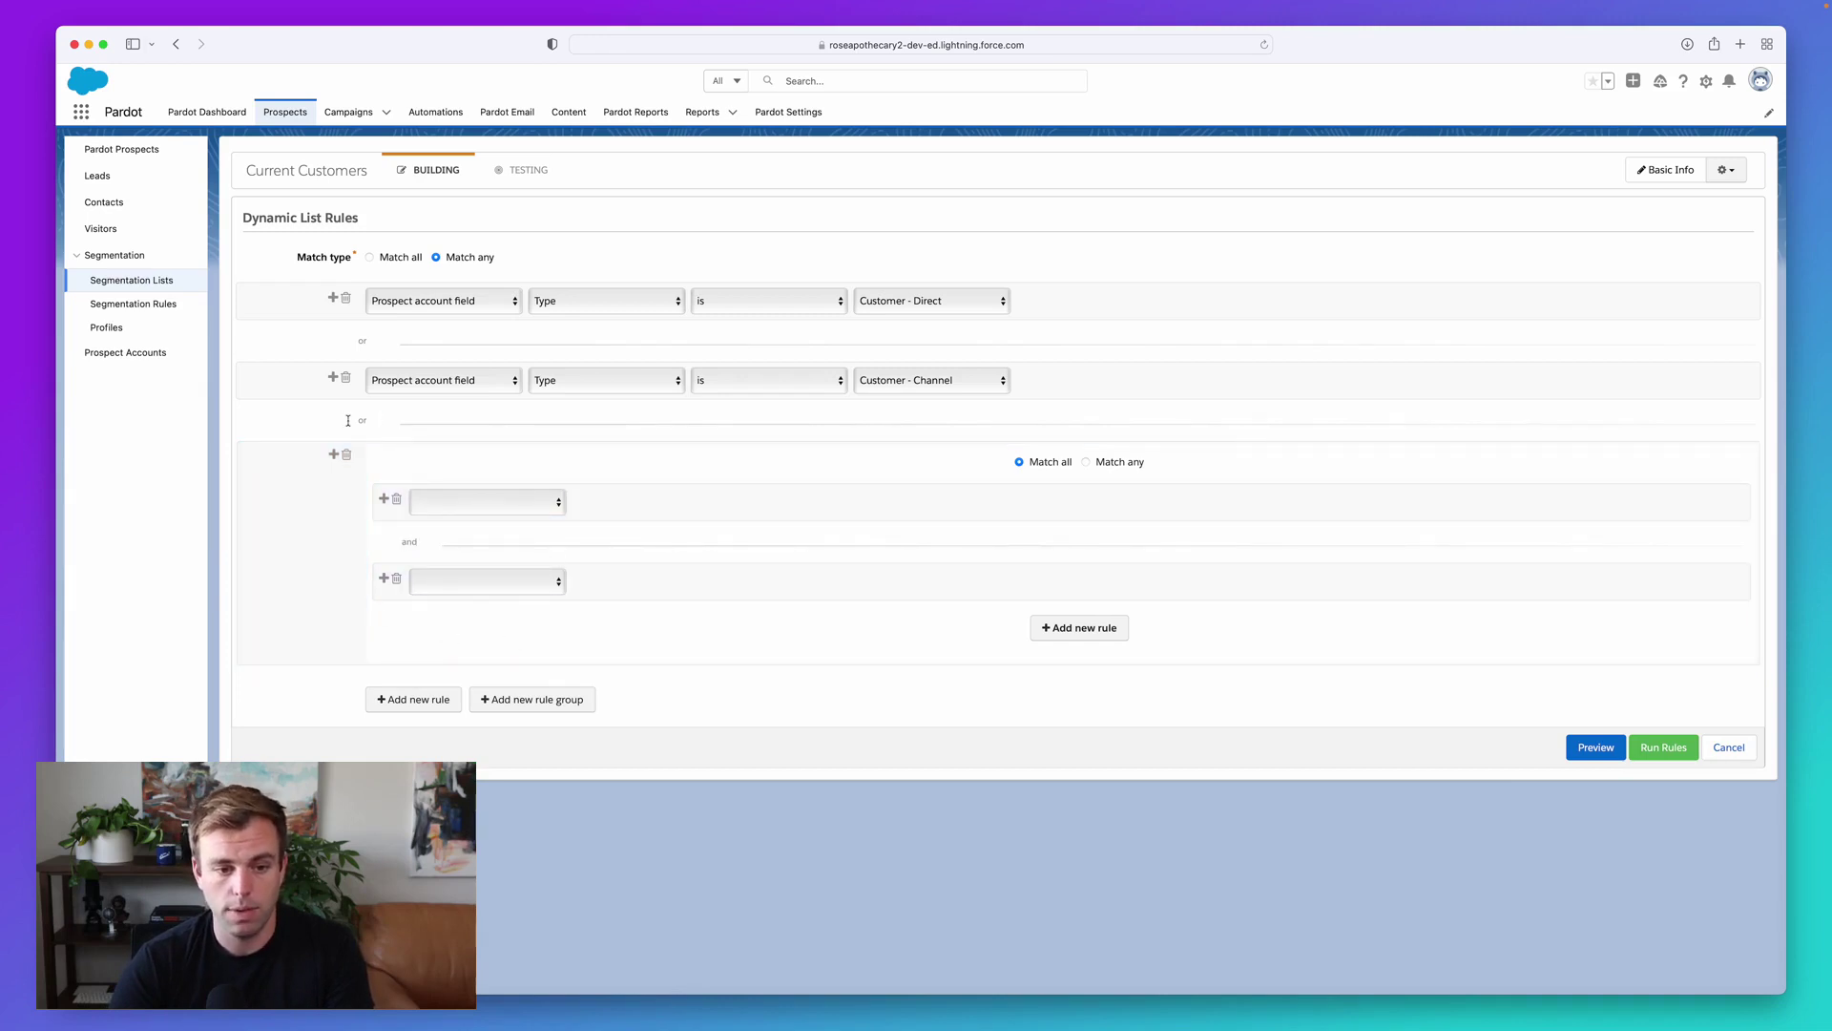
Base the group's rule on Prospect opportunity status Opportunity Lost and delete the empty second rule.
{"action": "left_click", "coordinate": [459, 501]}
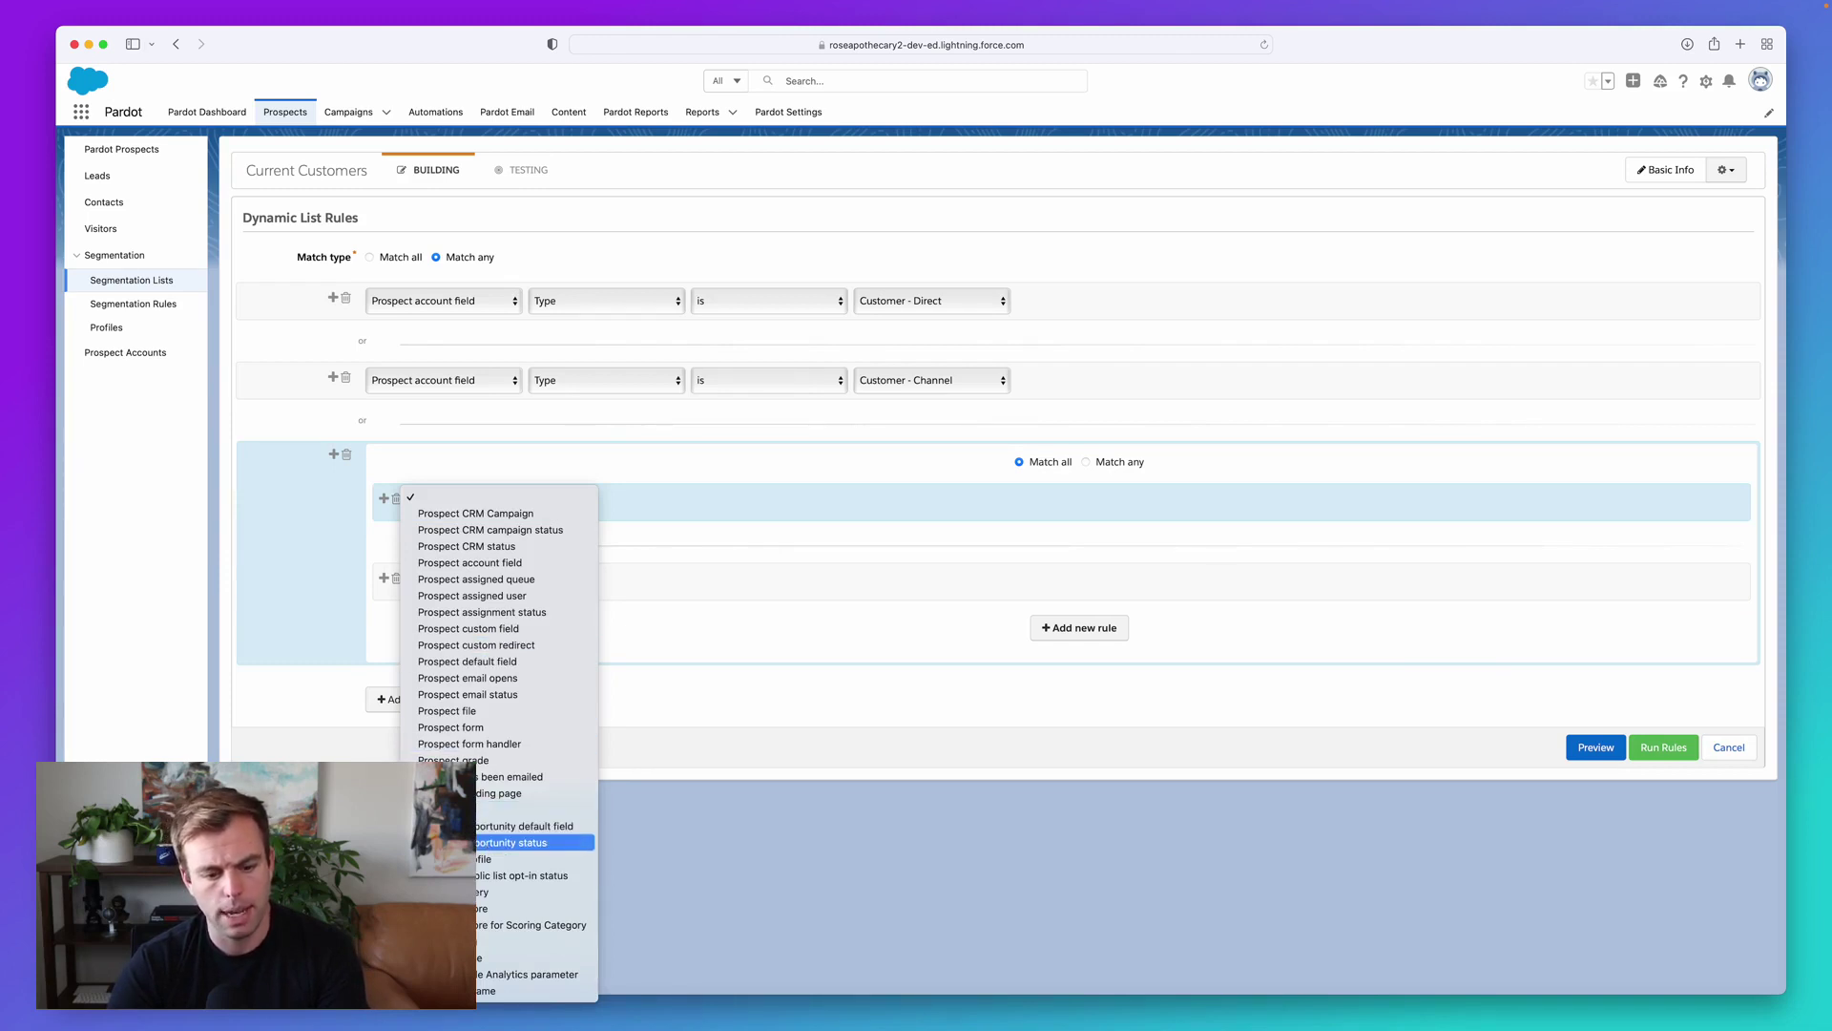
{"action": "left_click", "coordinate": [538, 843]}
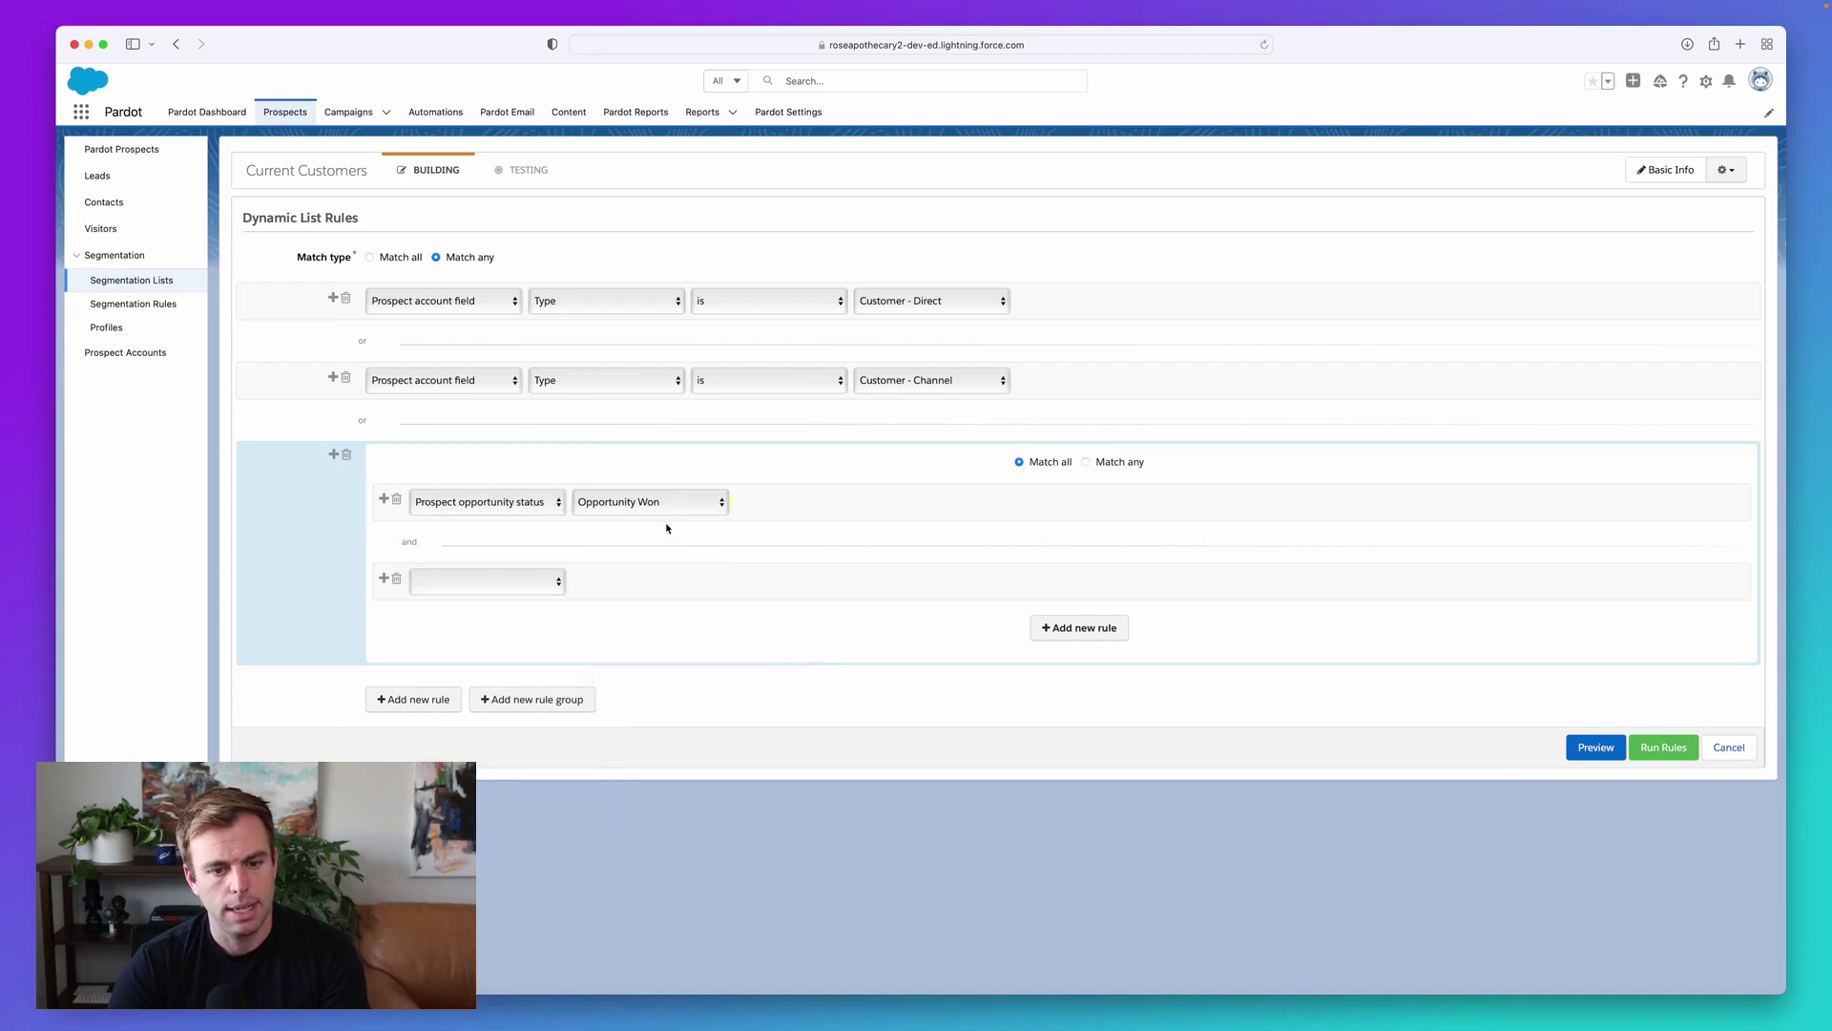
{"action": "left_click", "coordinate": [660, 504]}
{"action": "left_click", "coordinate": [673, 527]}
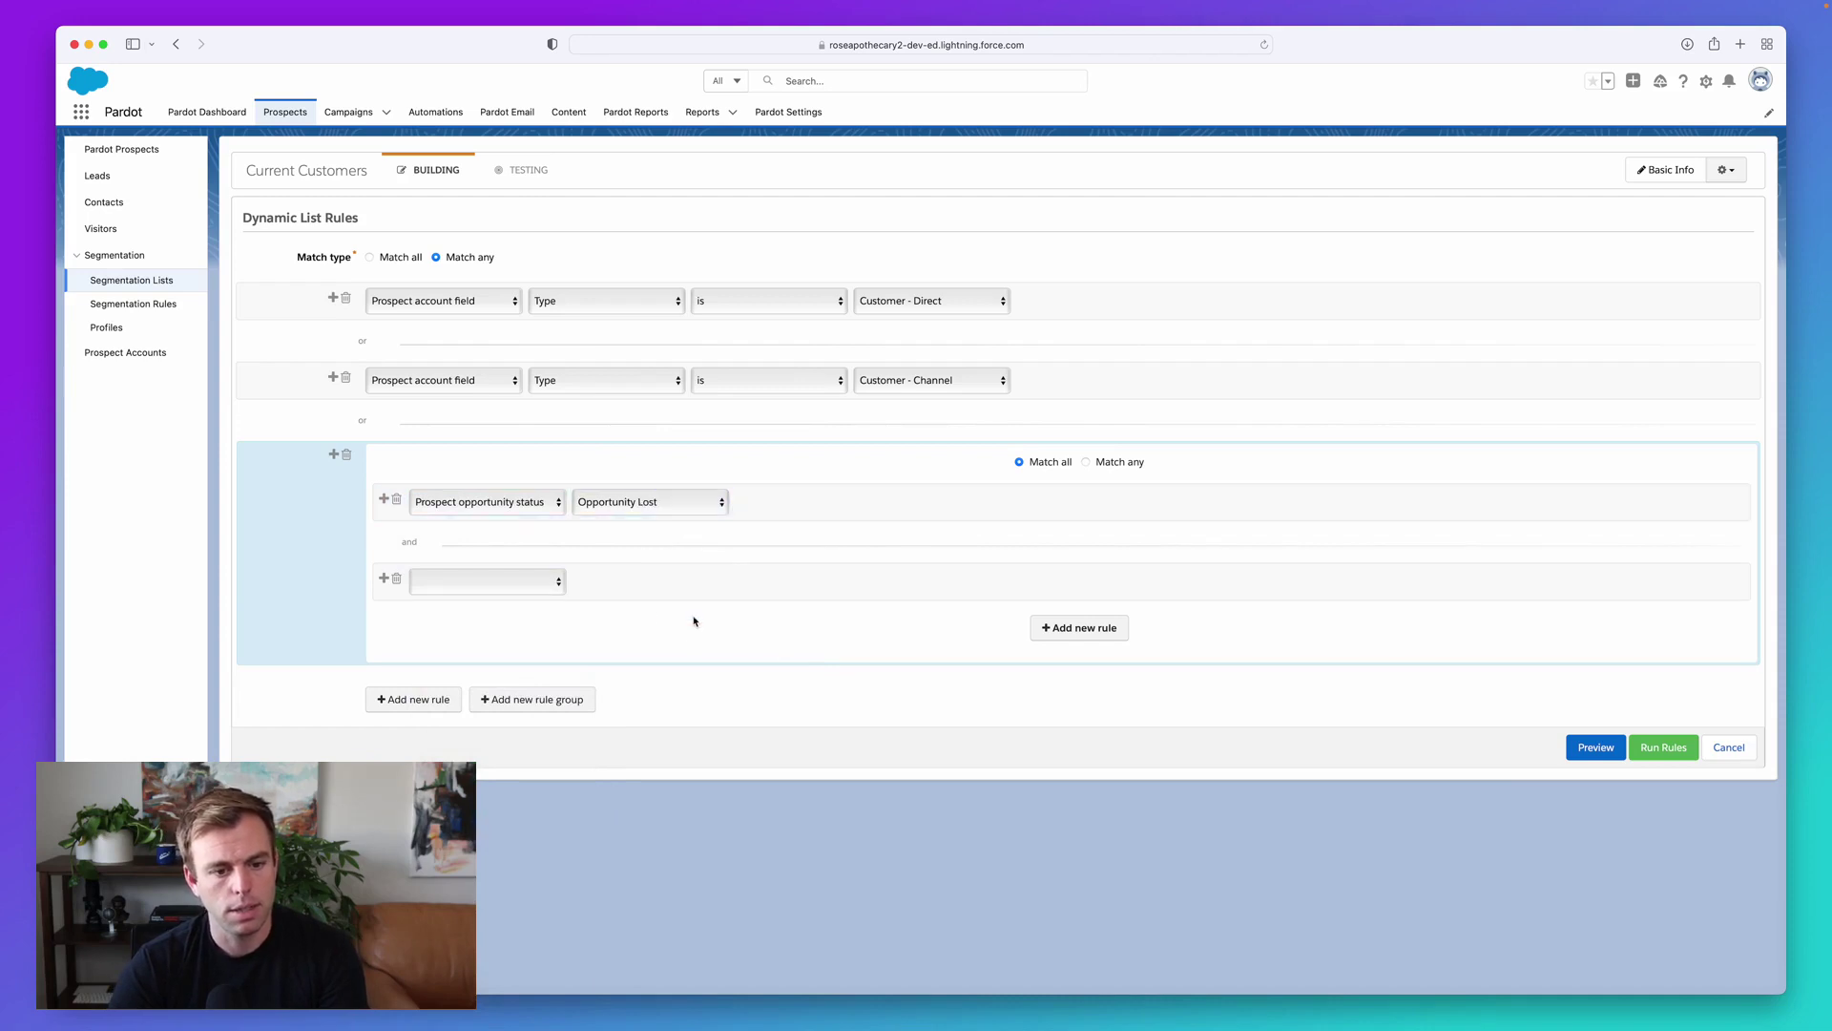
{"action": "left_click", "coordinate": [396, 582]}
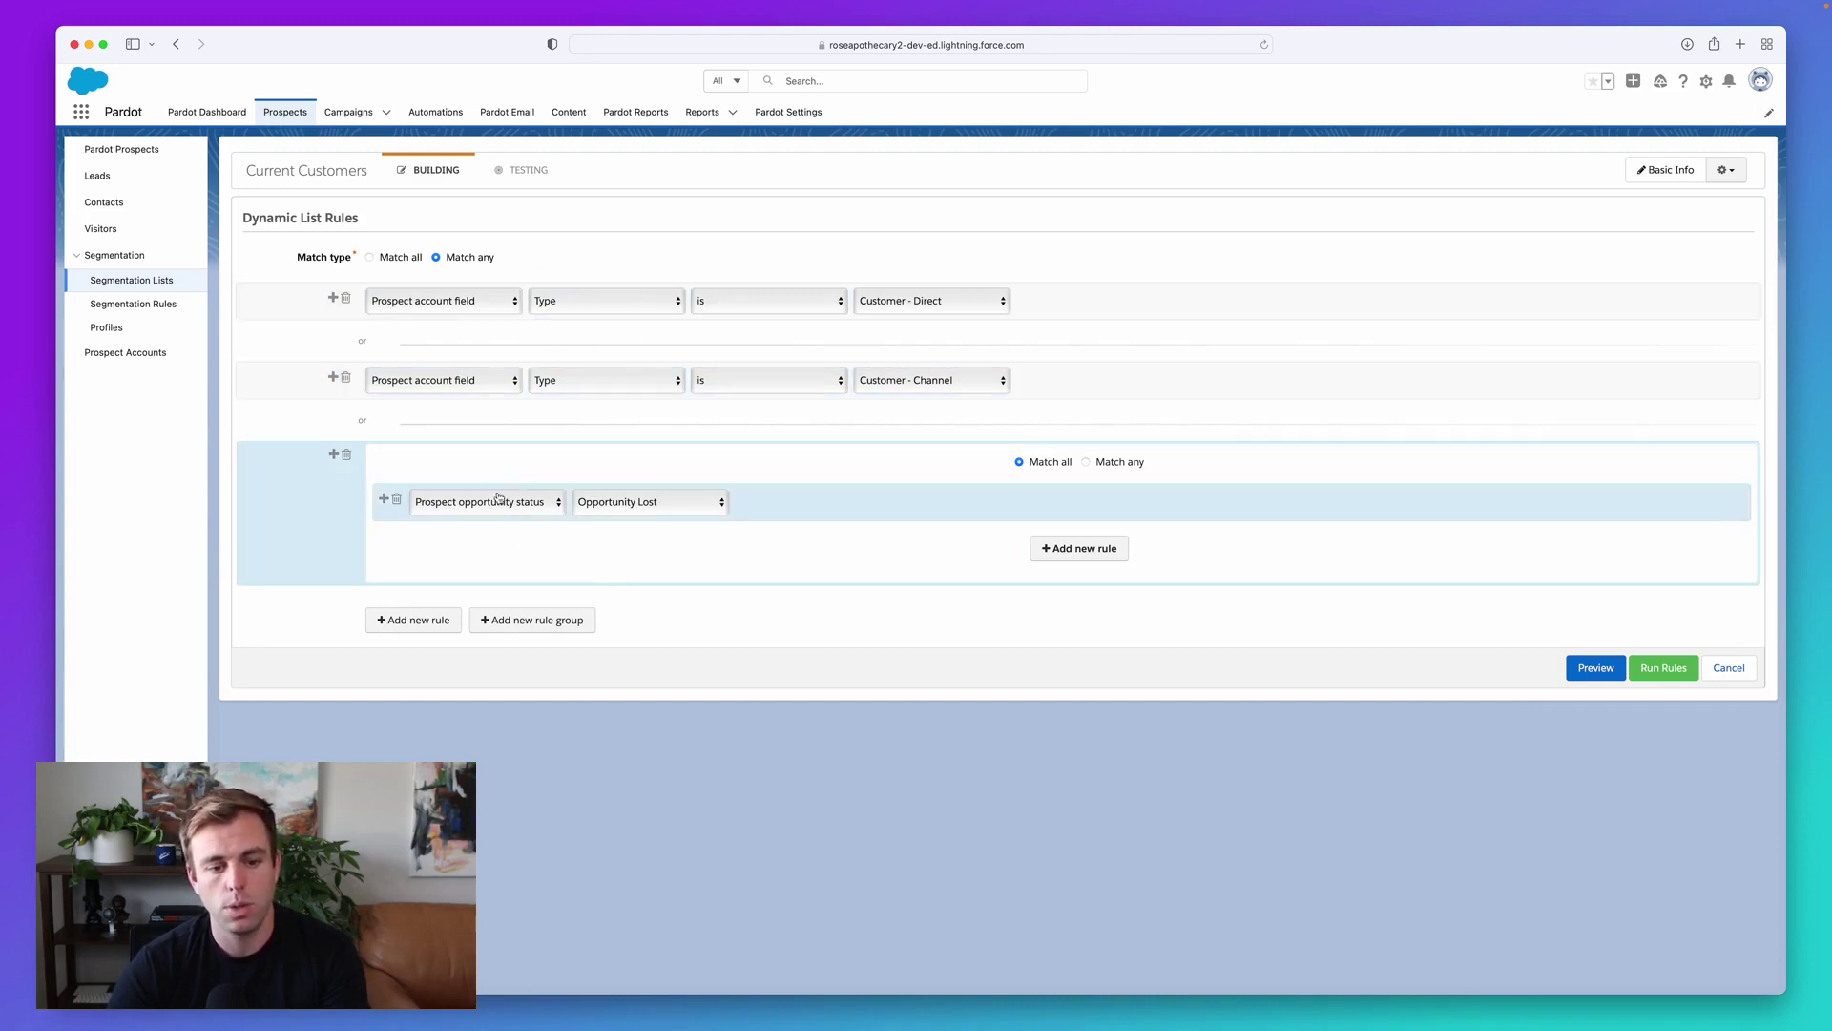
Change the status to Opportunity Won, then delete the whole rule group.
{"action": "left_click", "coordinate": [604, 507]}
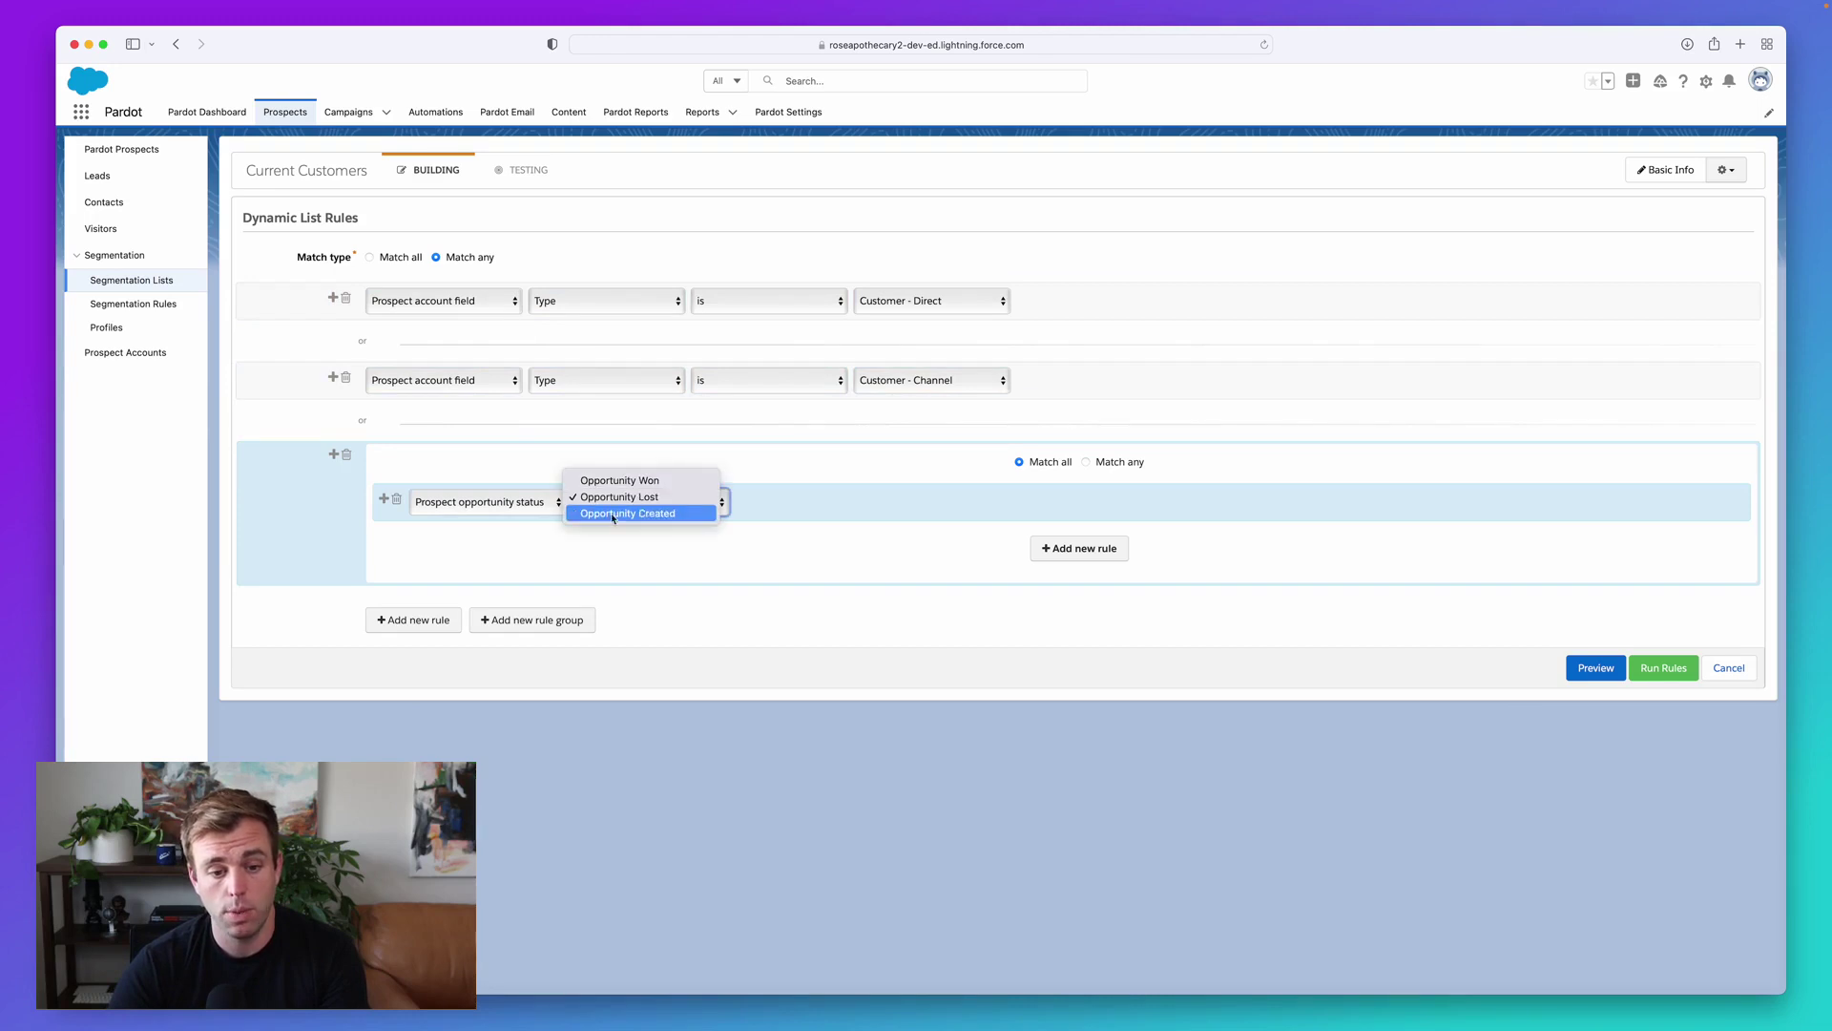
{"action": "left_click", "coordinate": [620, 480]}
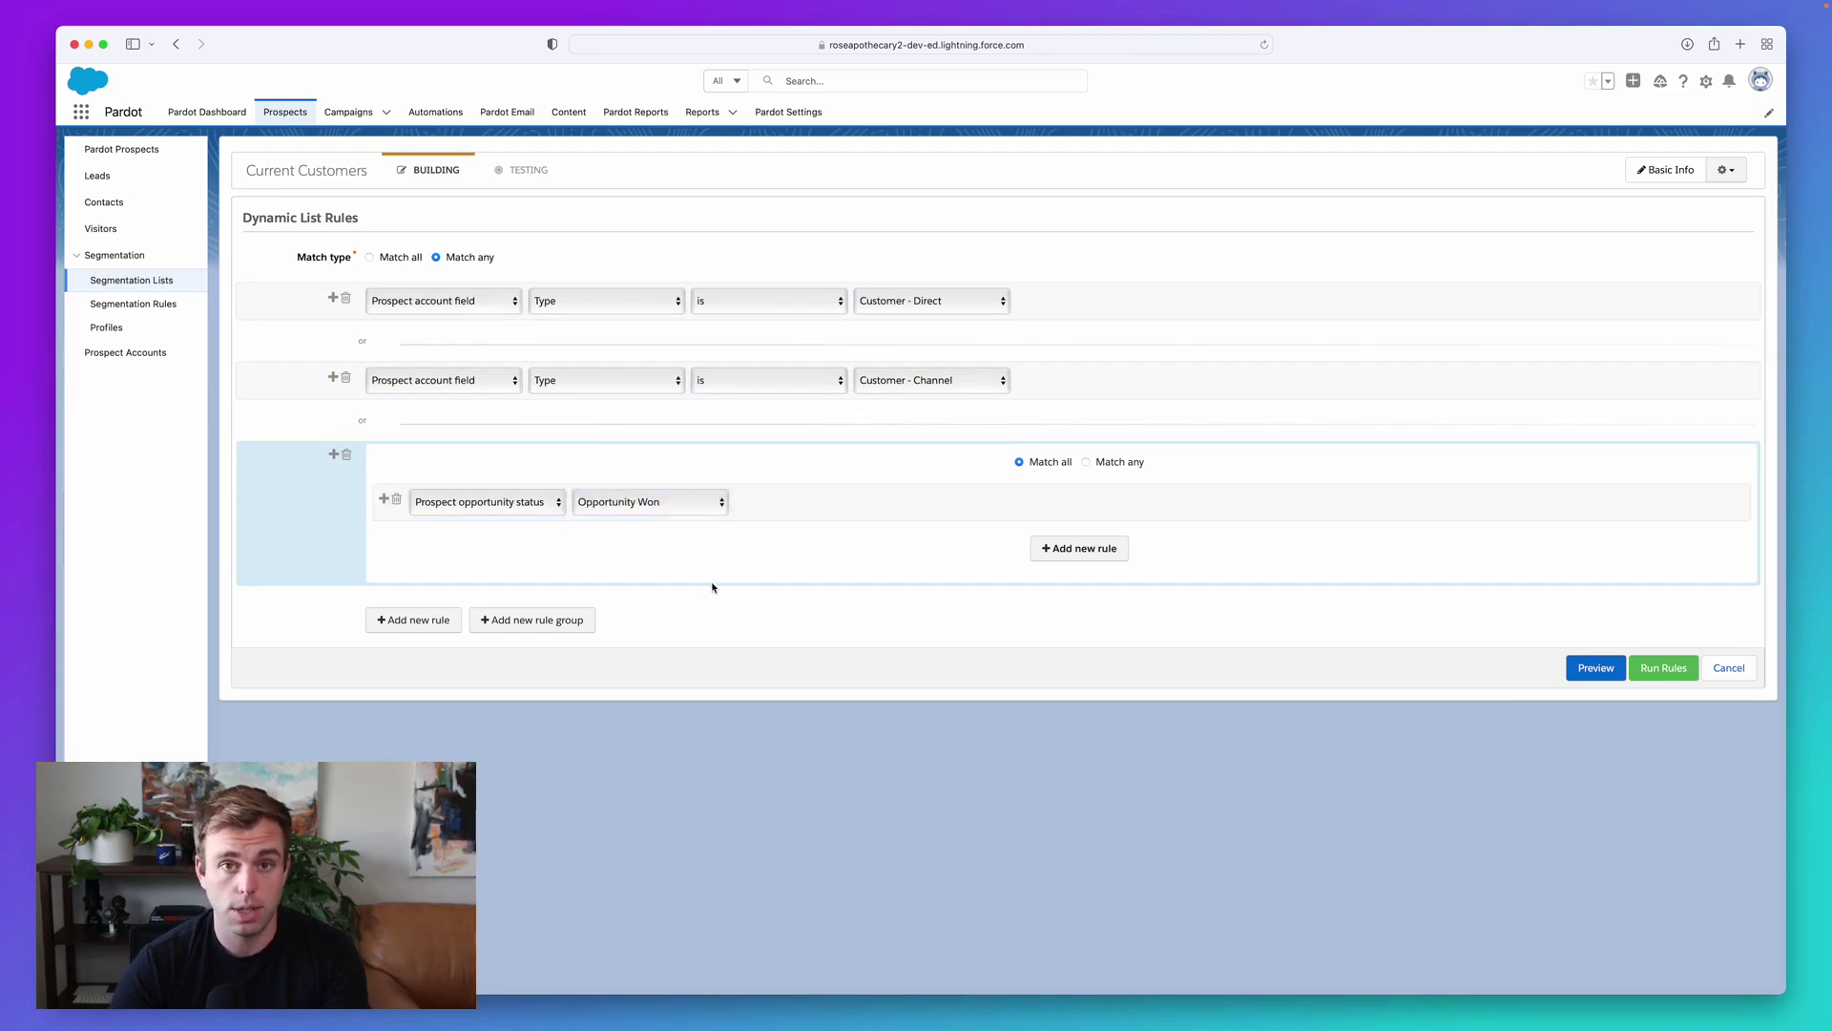
{"action": "left_click", "coordinate": [346, 457]}
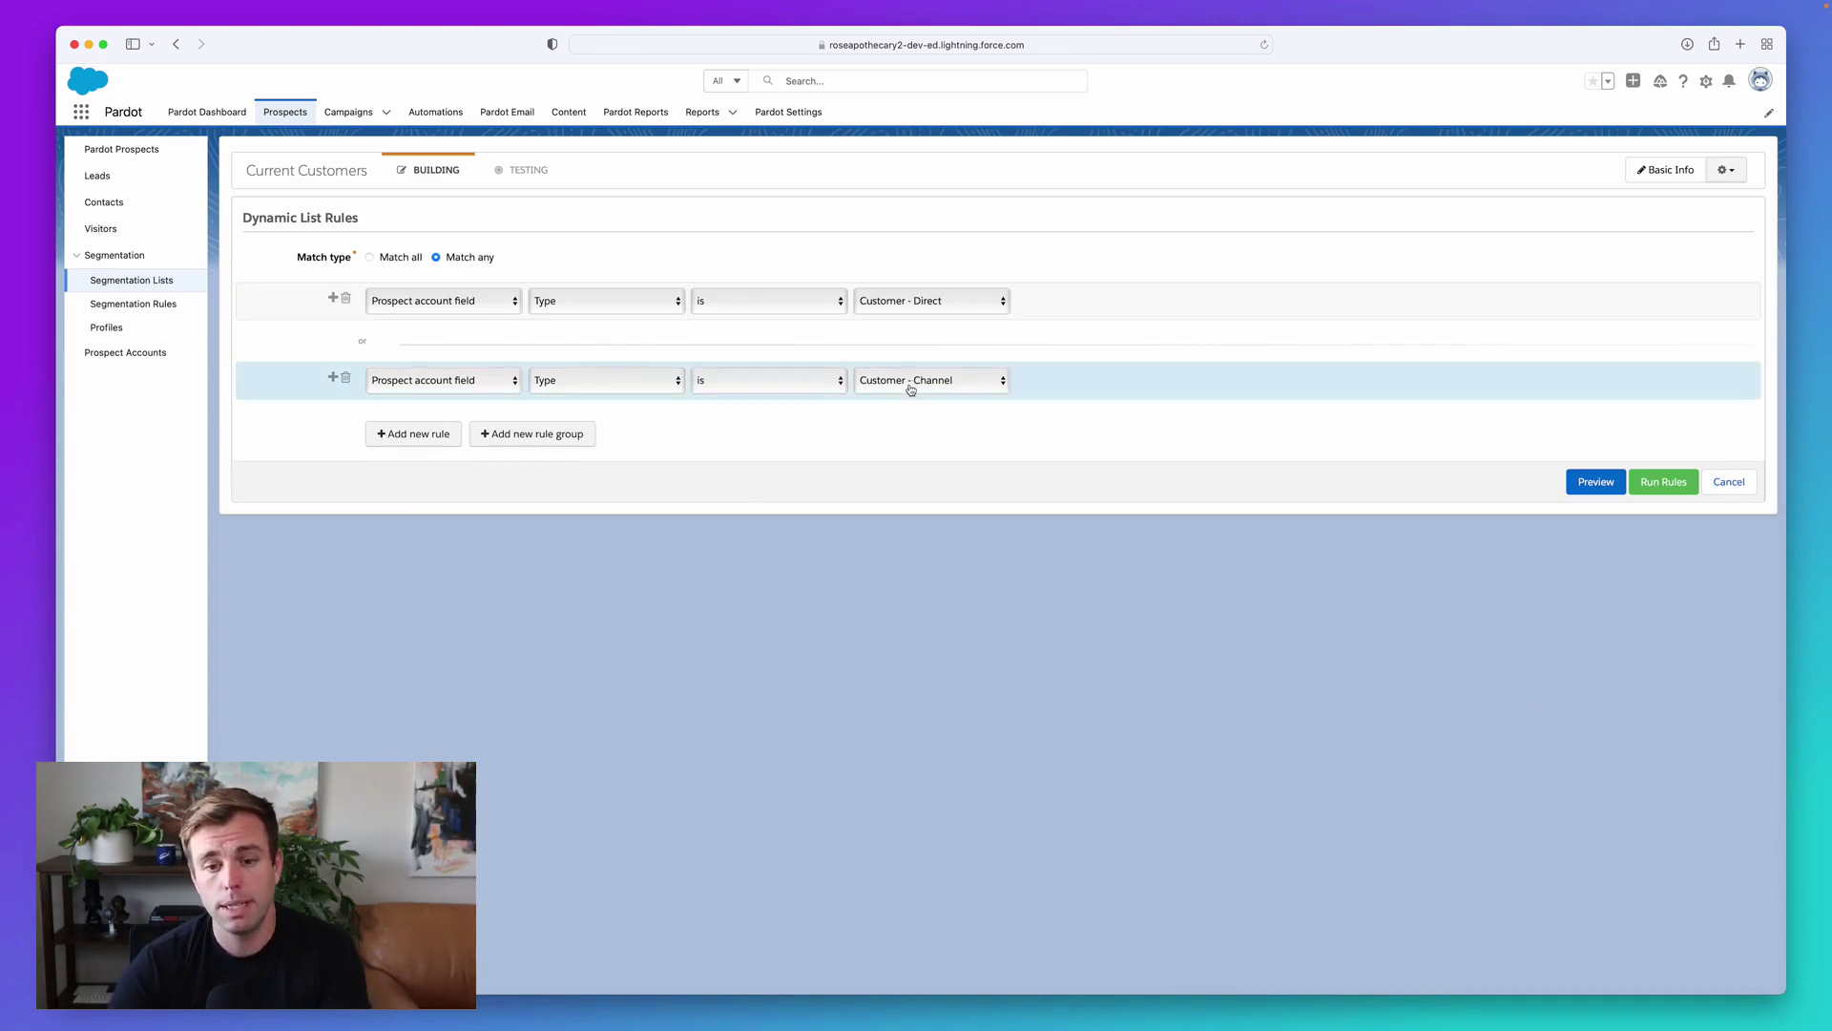
Make the first Type rule 'contains Customer' and delete the Customer - Channel rule.
{"action": "left_click", "coordinate": [781, 303]}
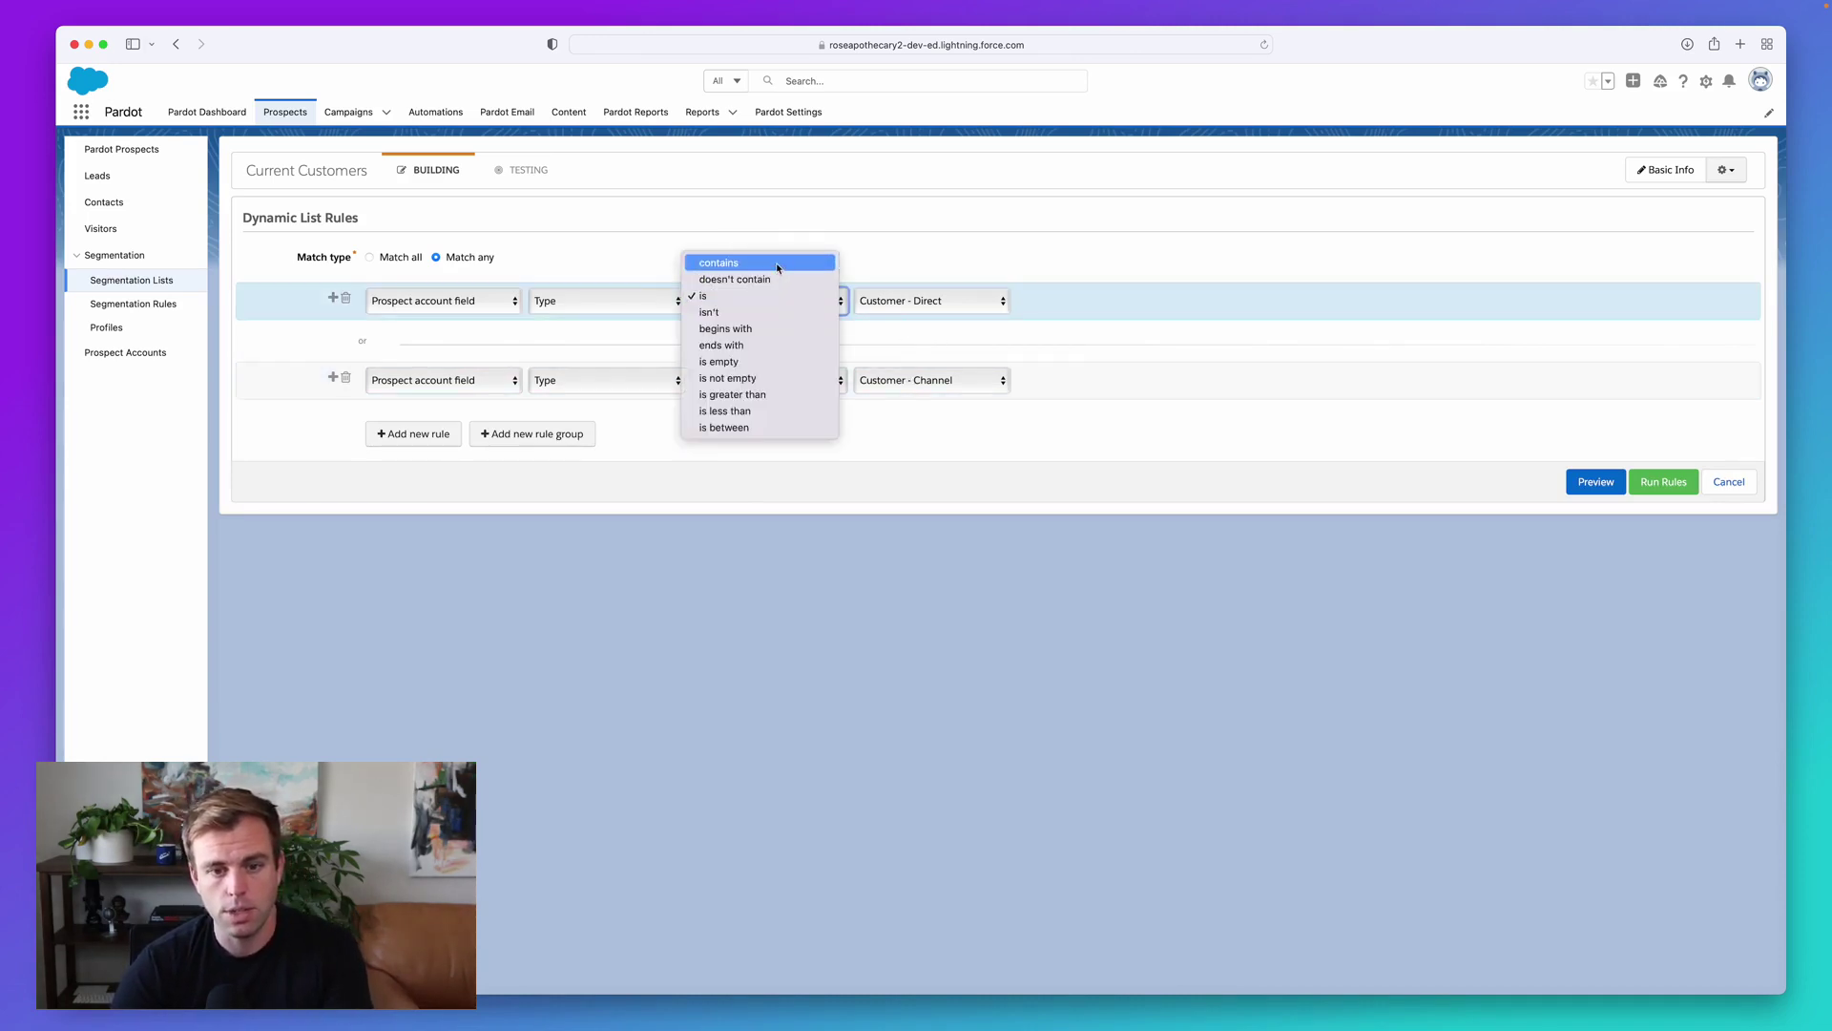
{"action": "left_click", "coordinate": [776, 262]}
{"action": "left_click", "coordinate": [898, 299]}
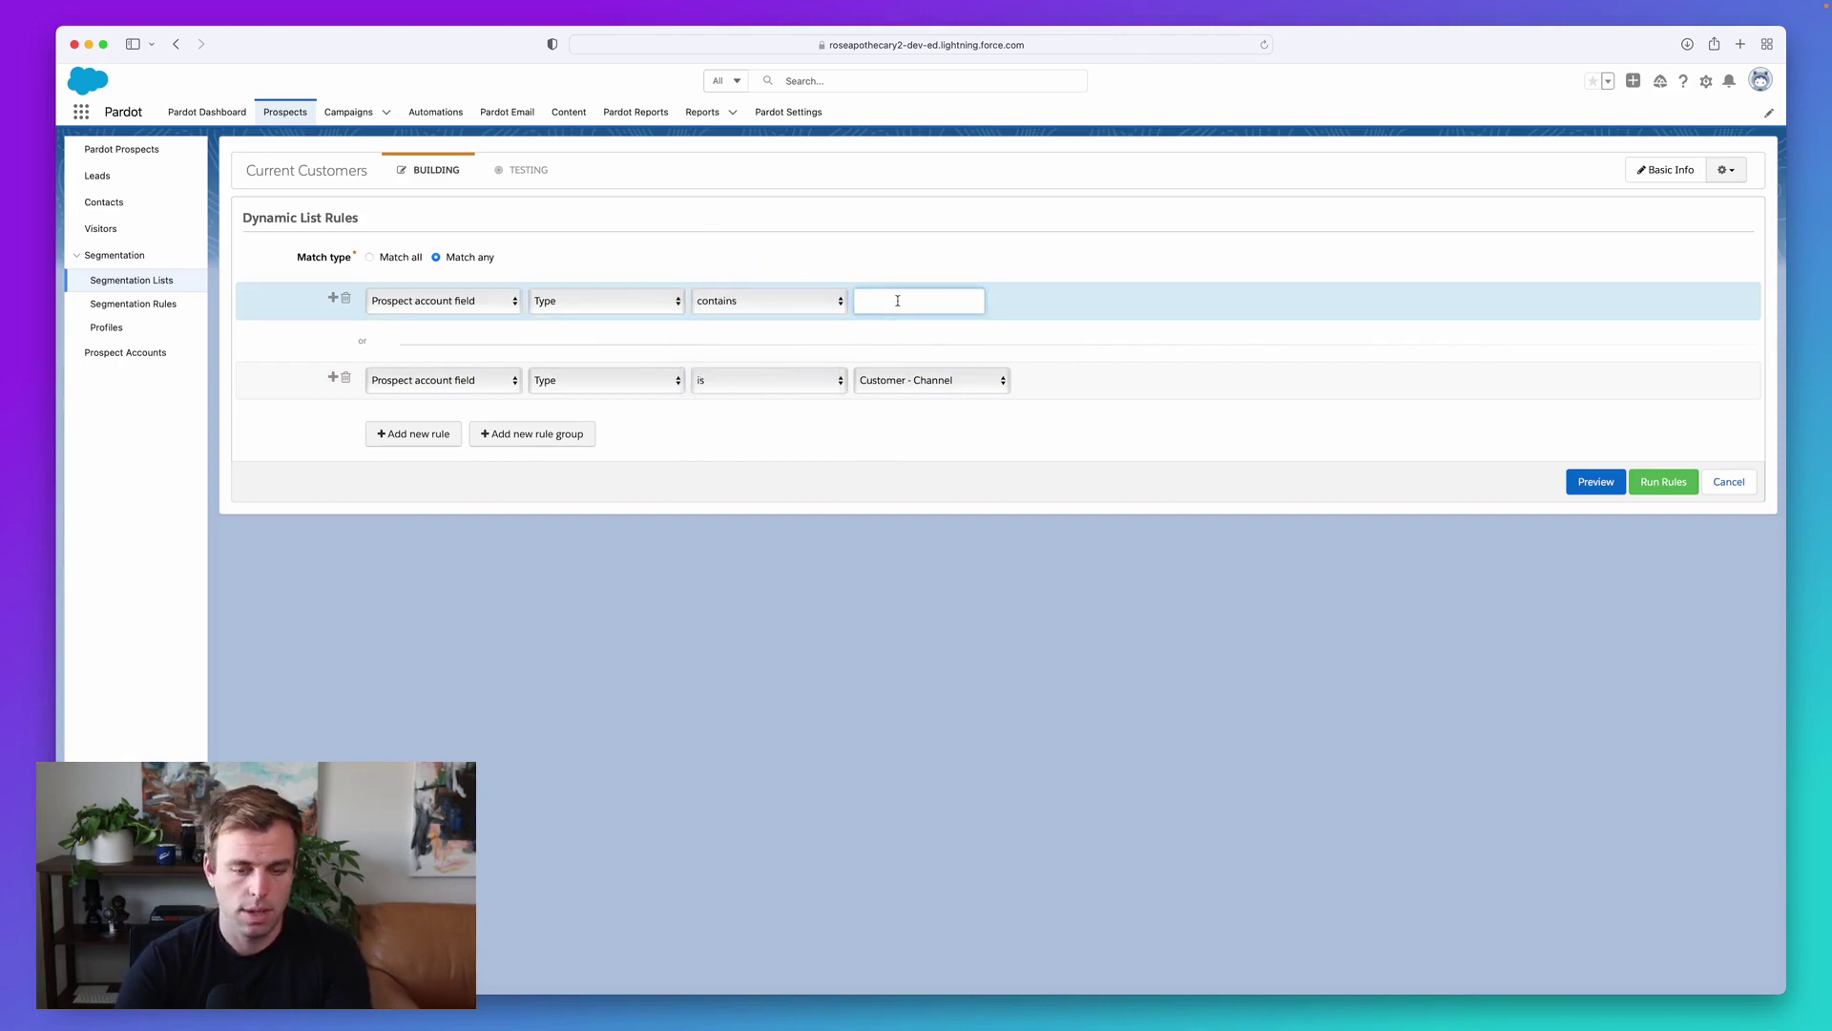
{"action": "type", "text": "Customer"}
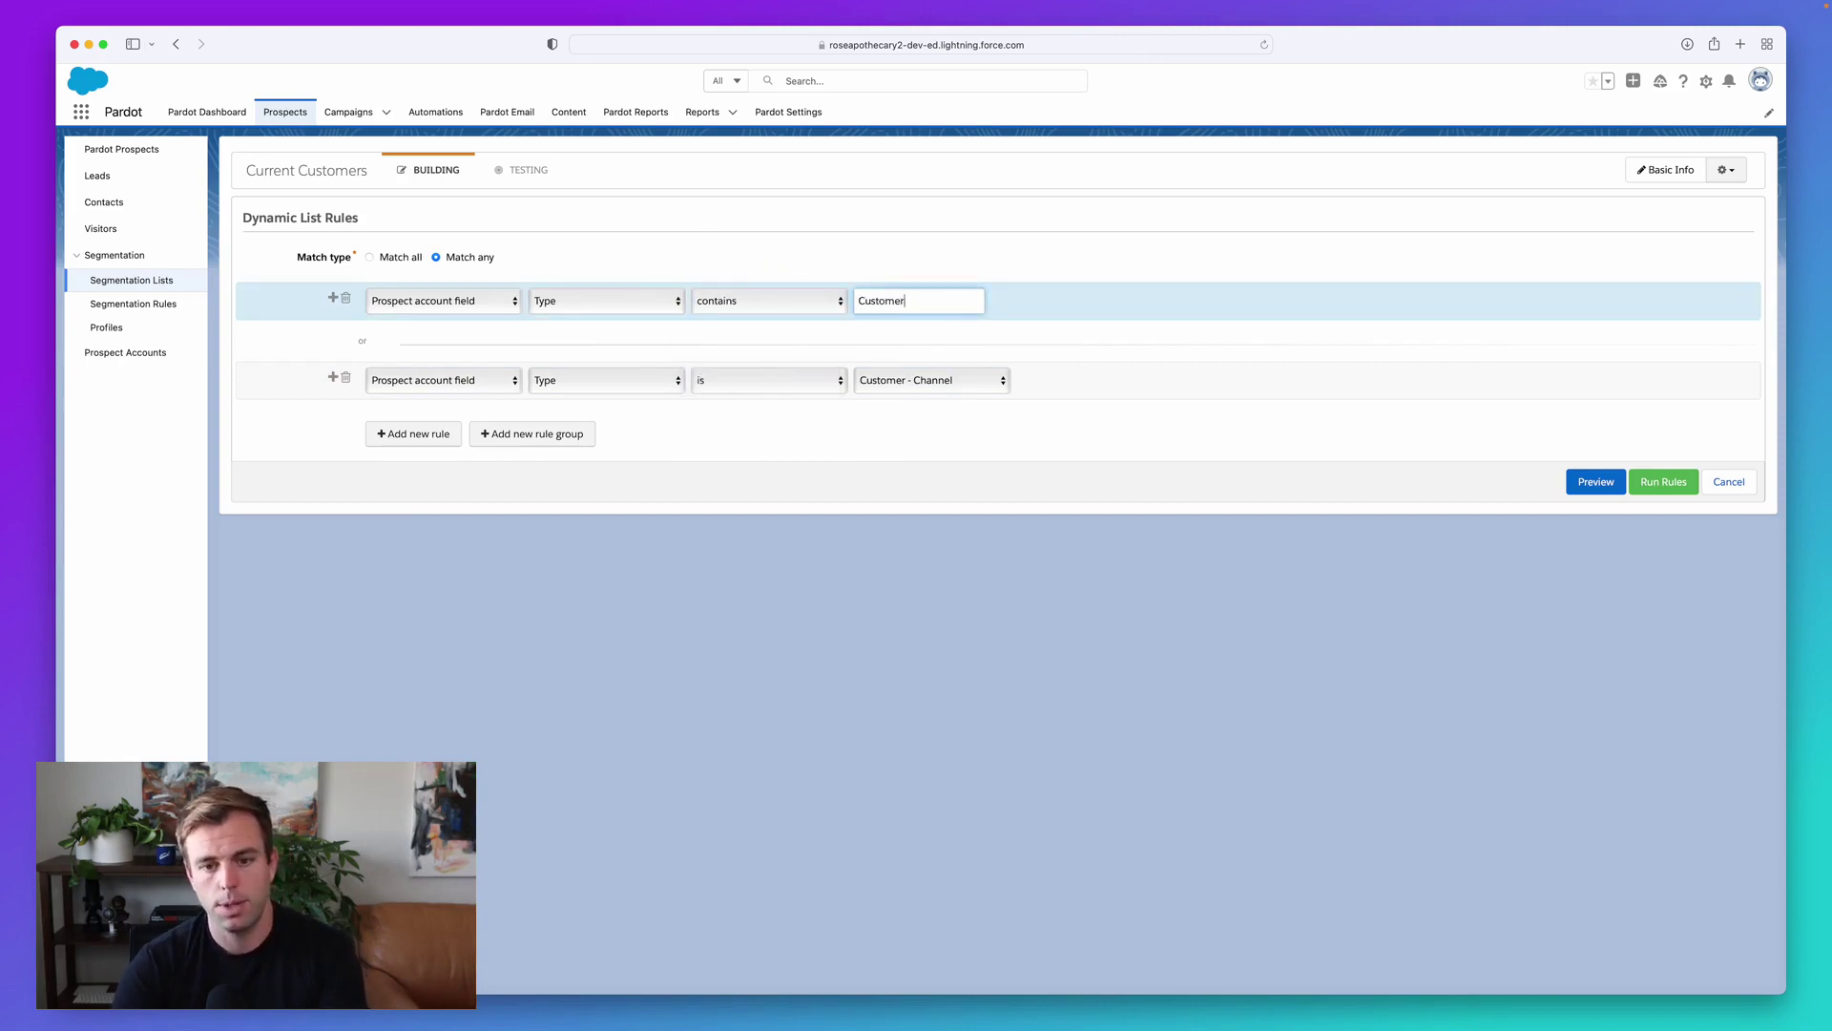
{"action": "left_click", "coordinate": [345, 378]}
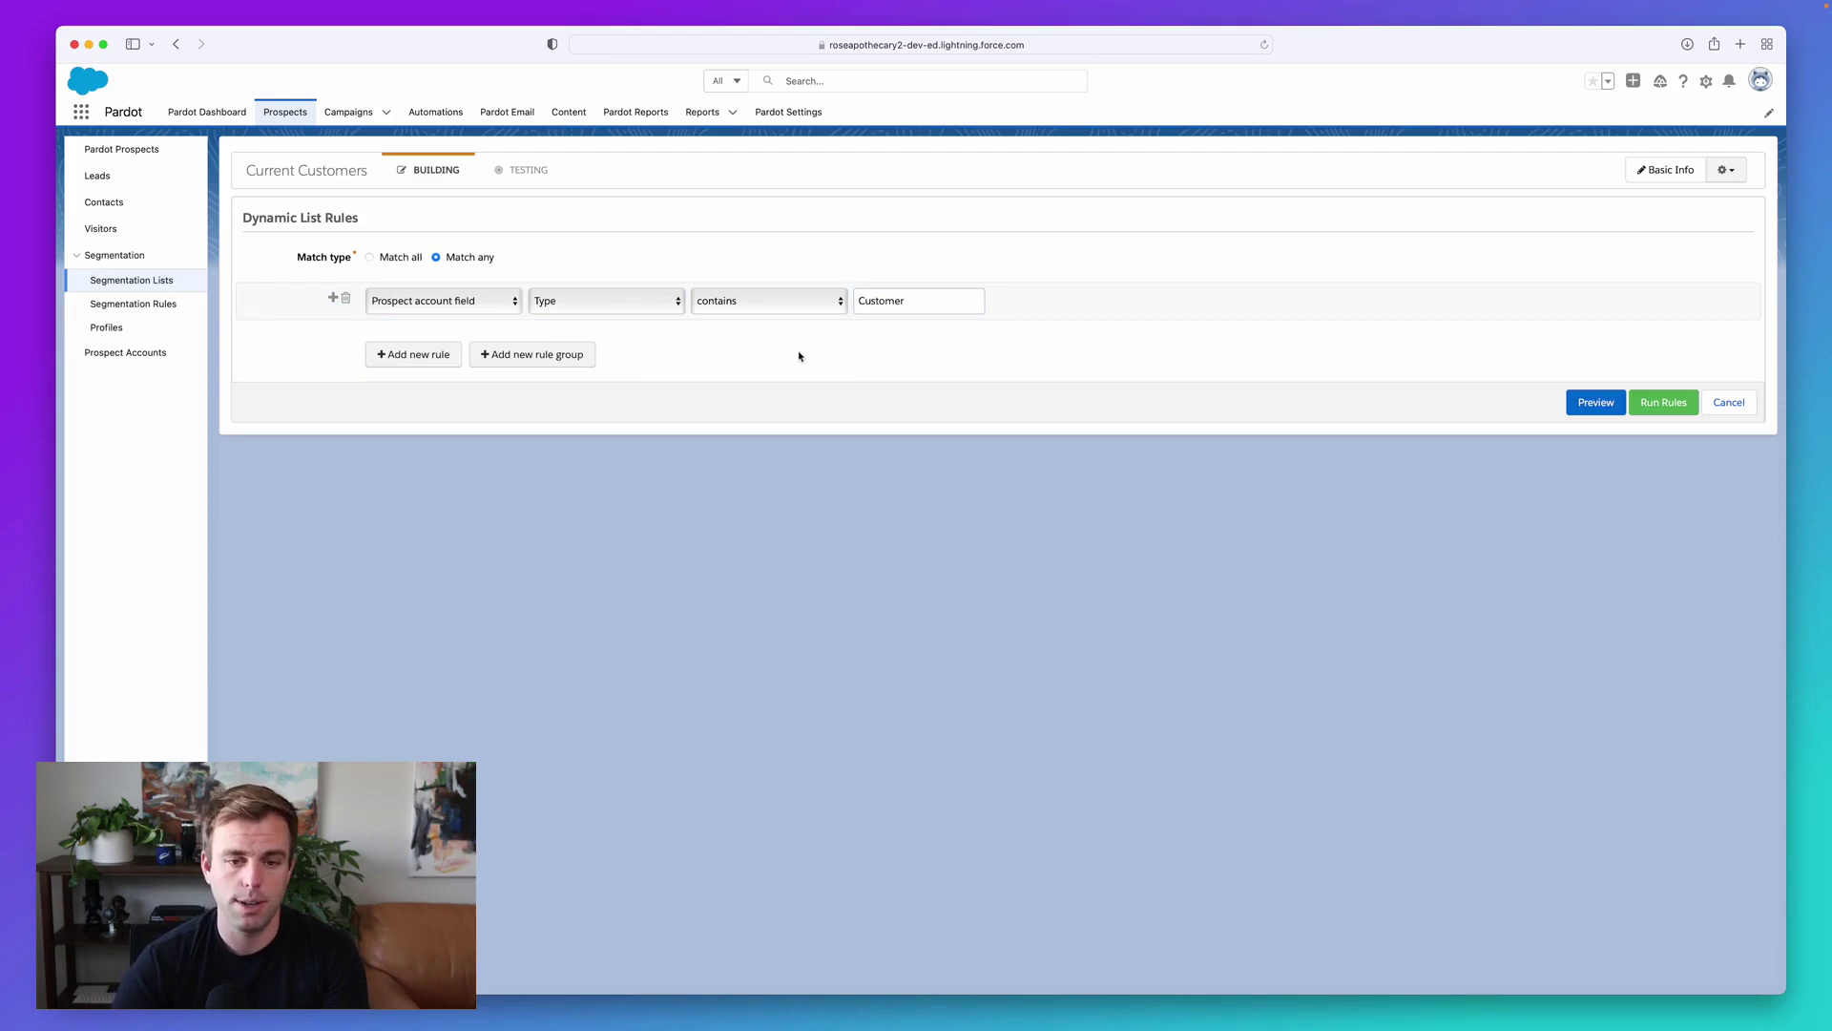
Try the 'is' comparison on the Type rule, then settle back on contains Customer.
{"action": "left_click", "coordinate": [799, 299]}
{"action": "left_click", "coordinate": [800, 329]}
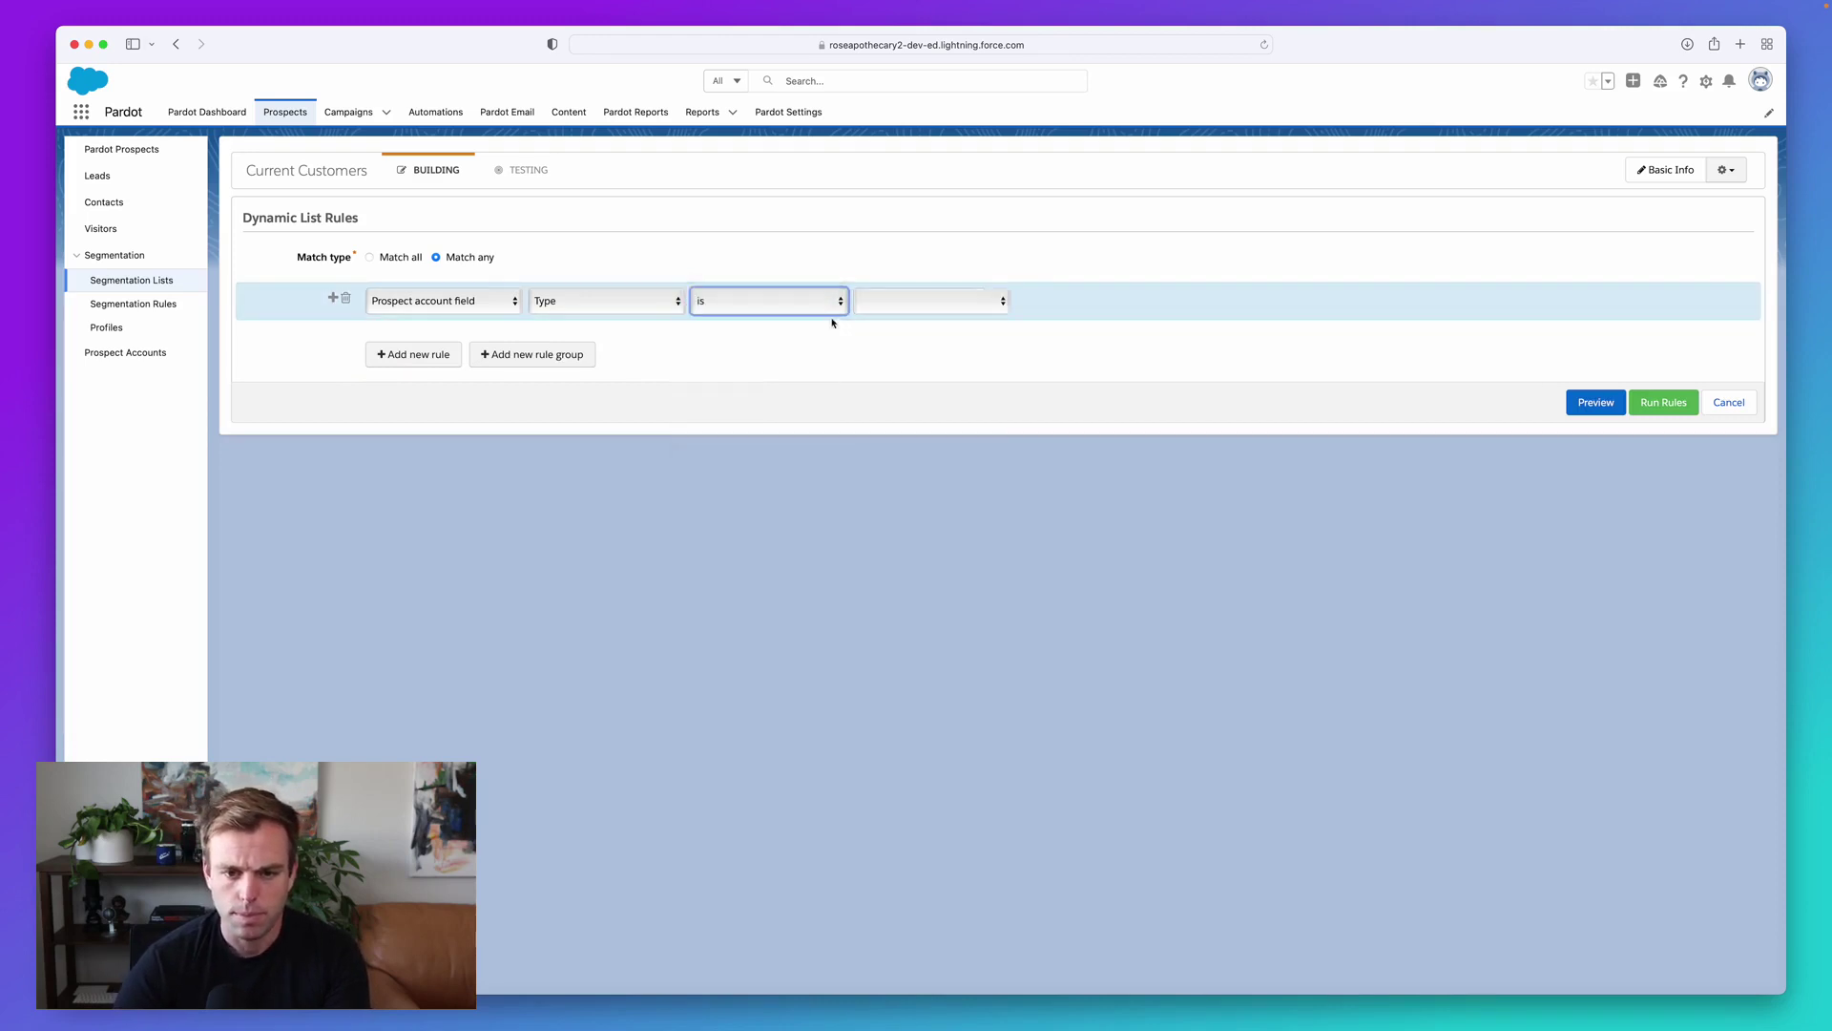
{"action": "left_click", "coordinate": [877, 300]}
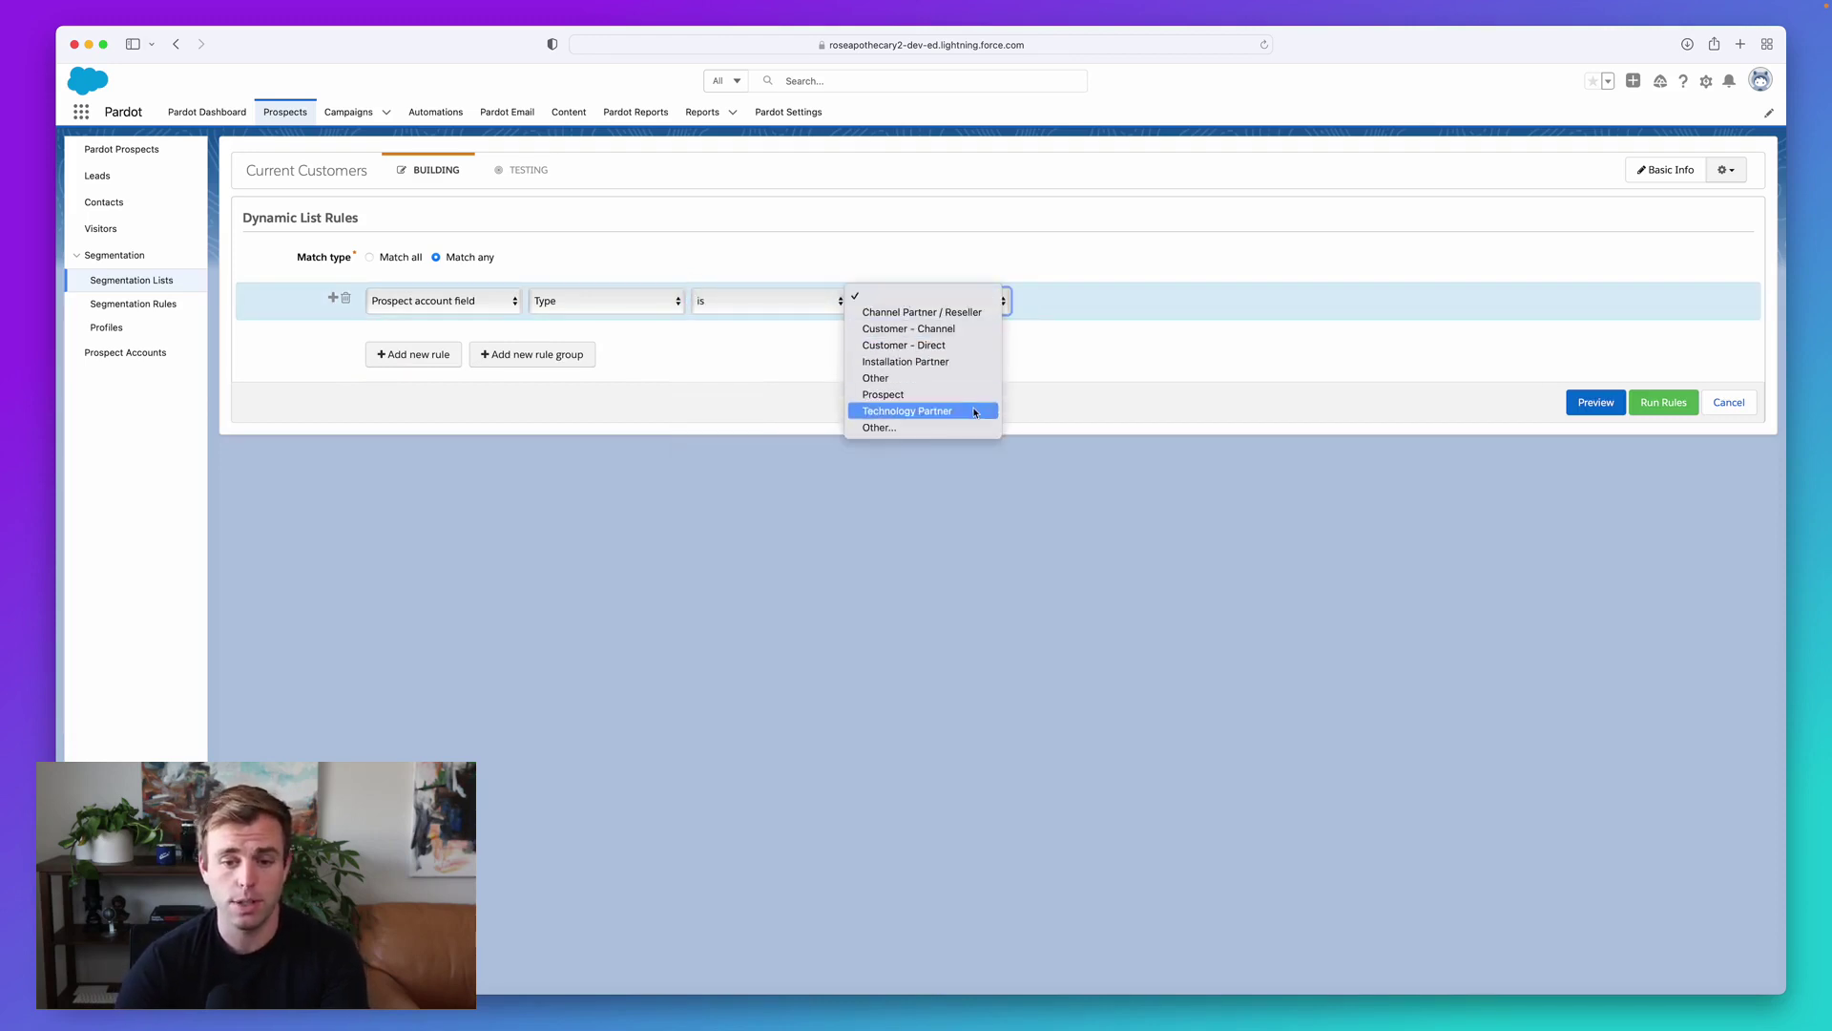
{"action": "left_click", "coordinate": [815, 348]}
{"action": "left_click", "coordinate": [789, 307]}
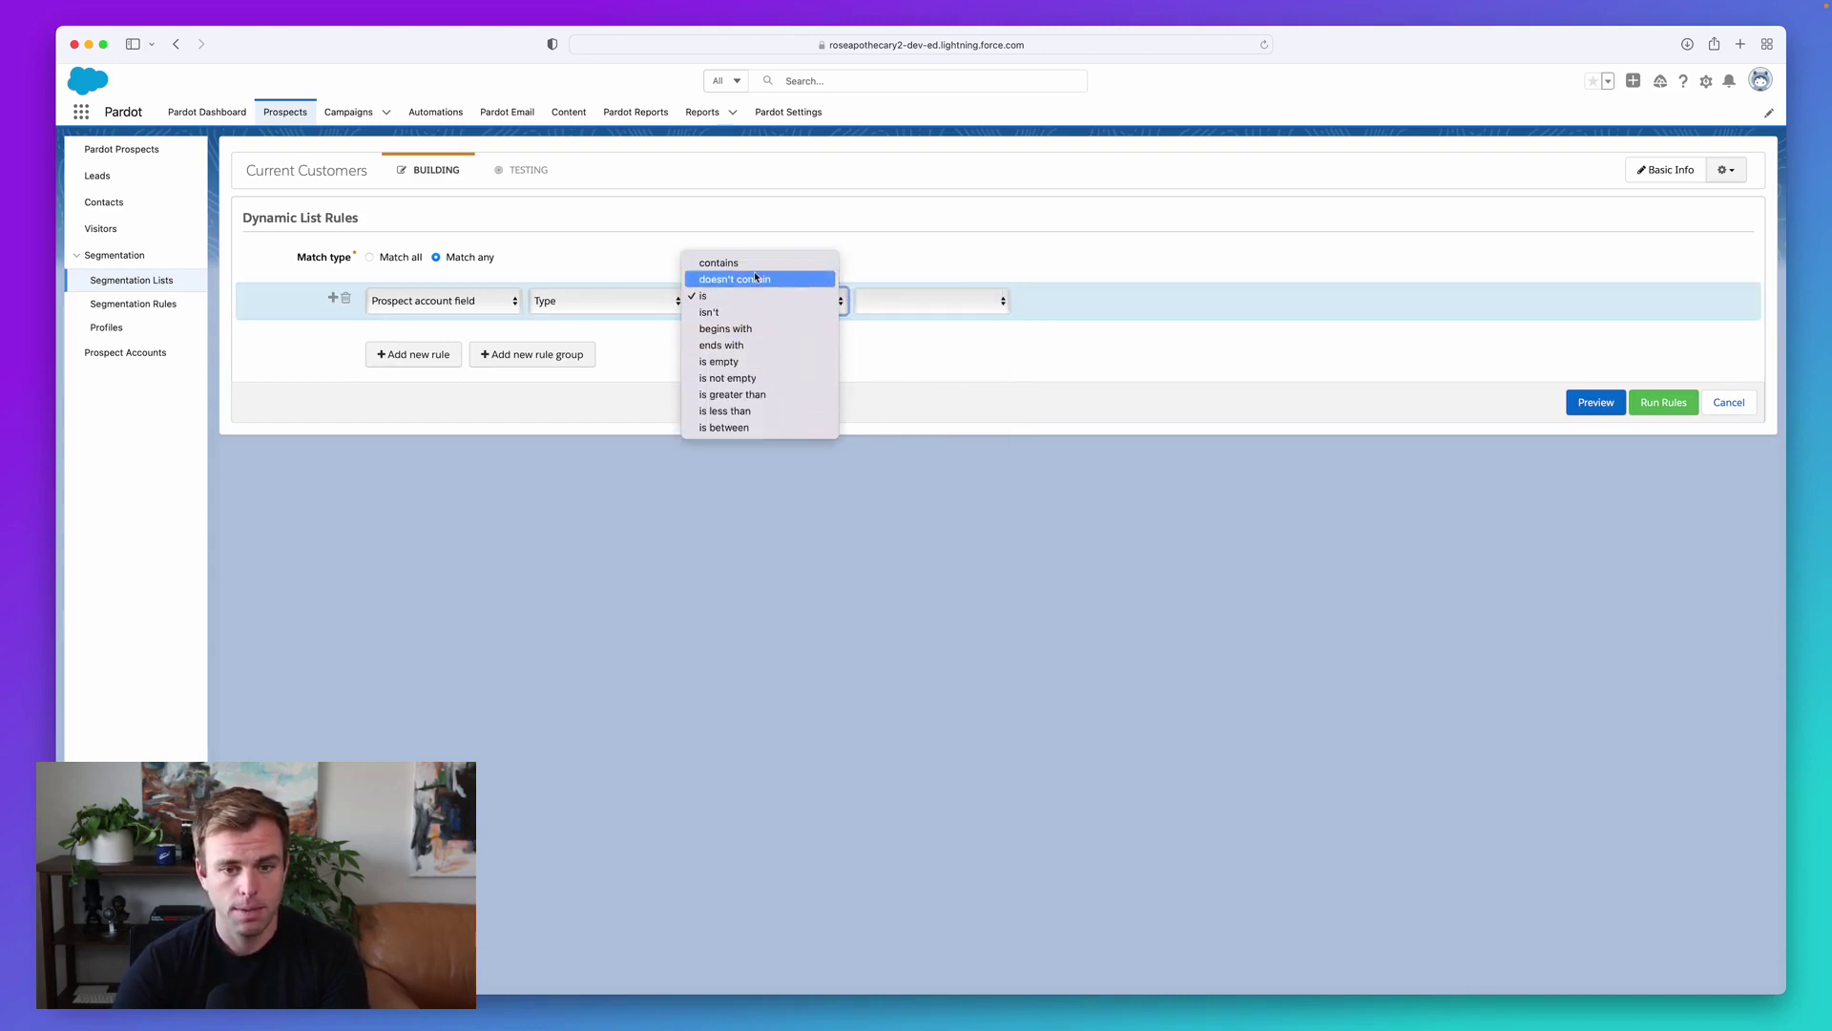
{"action": "left_click", "coordinate": [759, 269]}
{"action": "type", "text": "Customer"}
{"action": "left_click", "coordinate": [905, 299]}
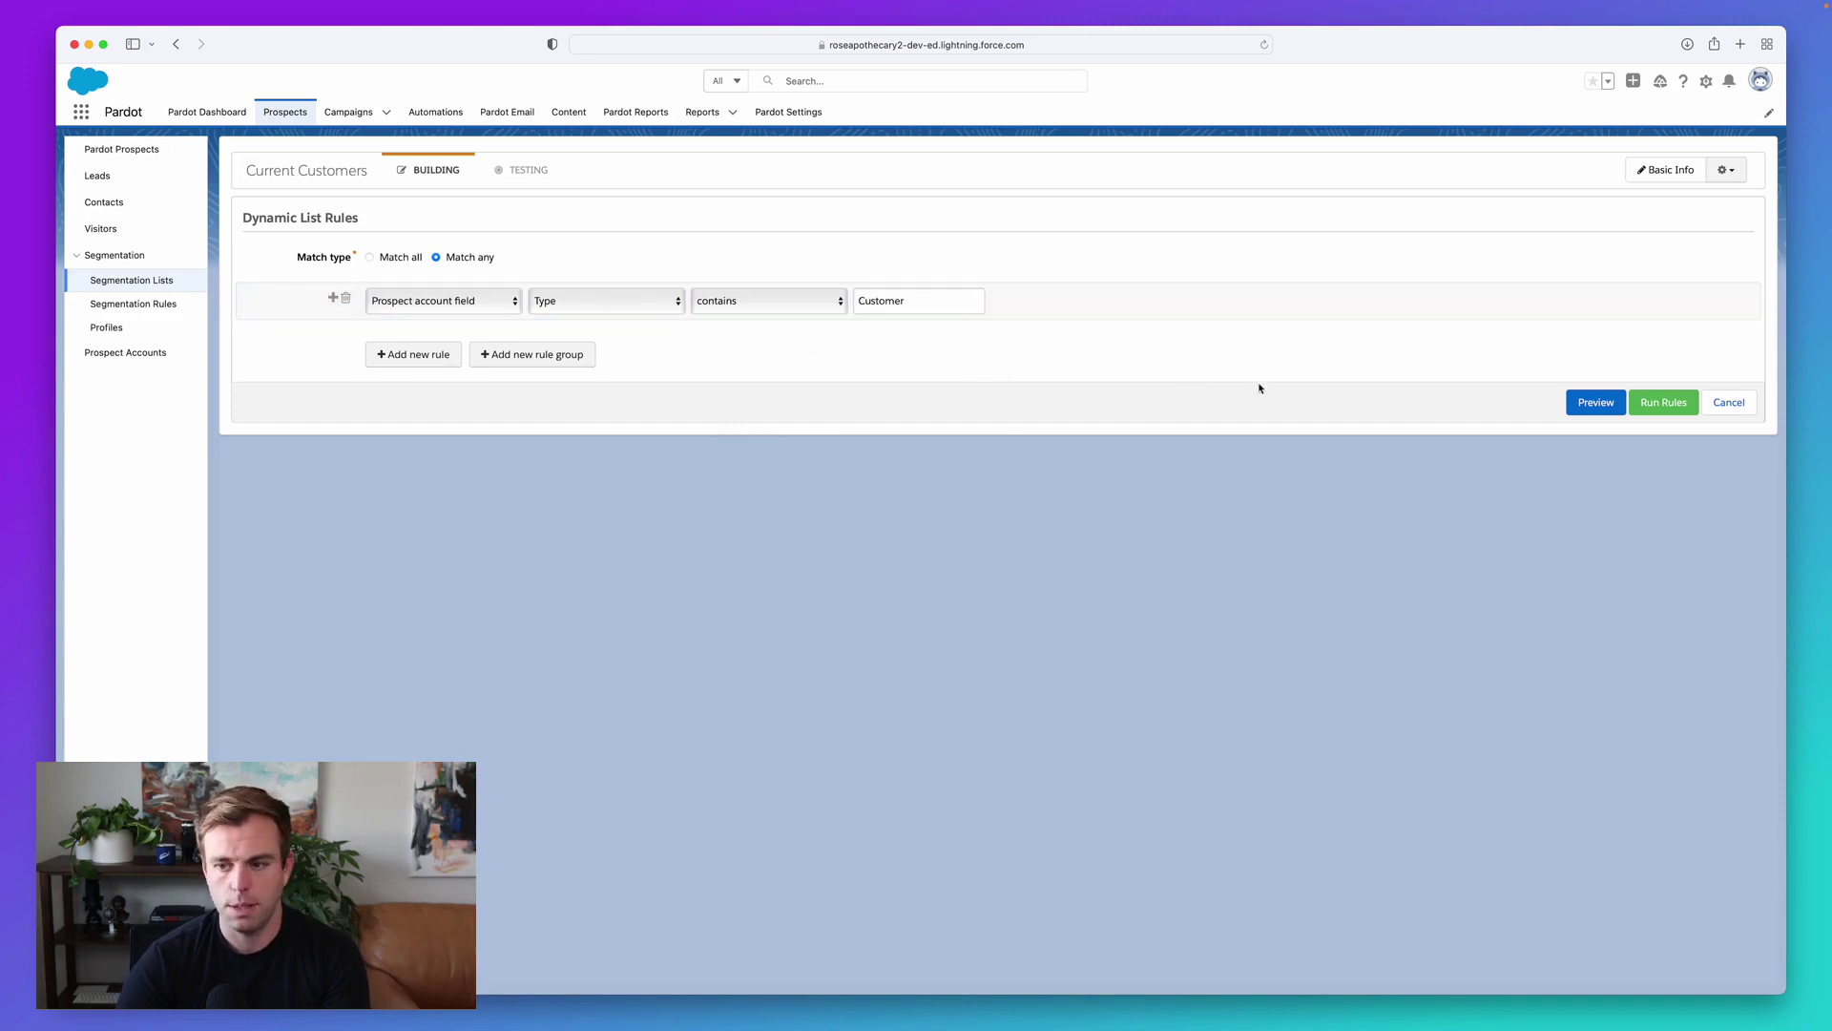
Run the Current Customers list's rules and confirm, landing on the Testing view.
{"action": "left_click", "coordinate": [1676, 412]}
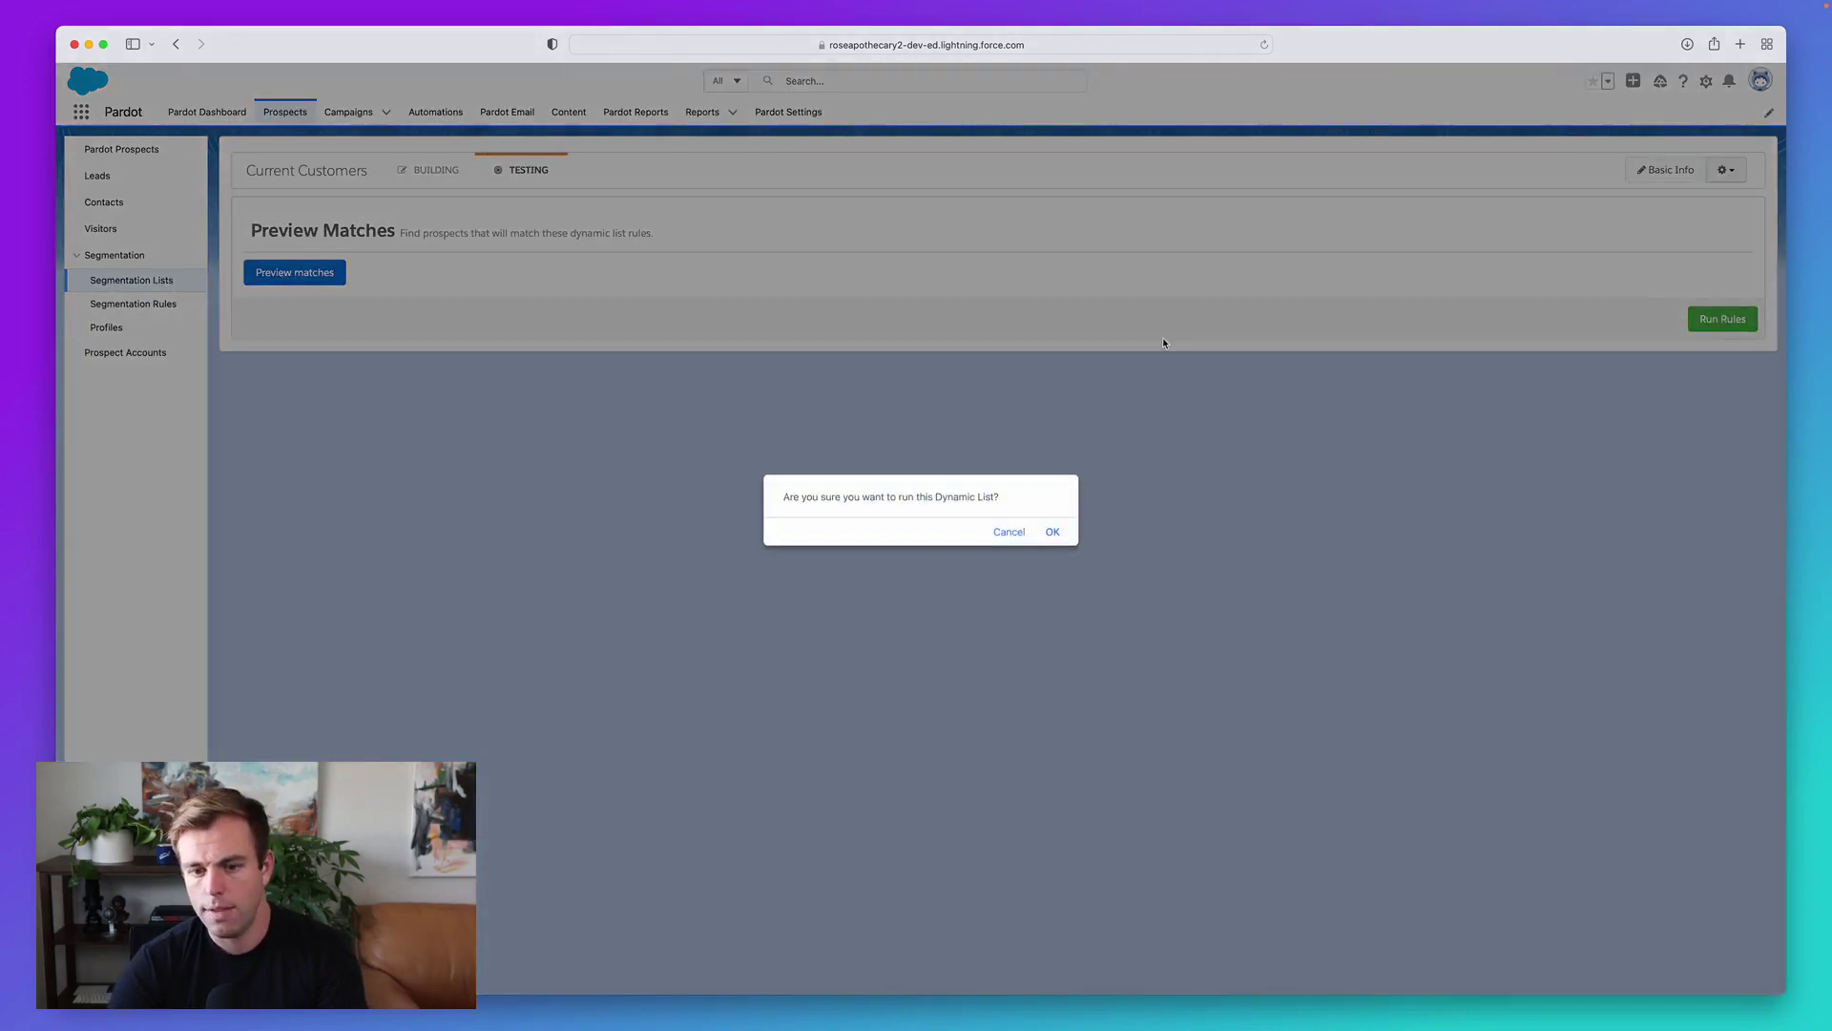
{"action": "left_click", "coordinate": [1054, 533]}
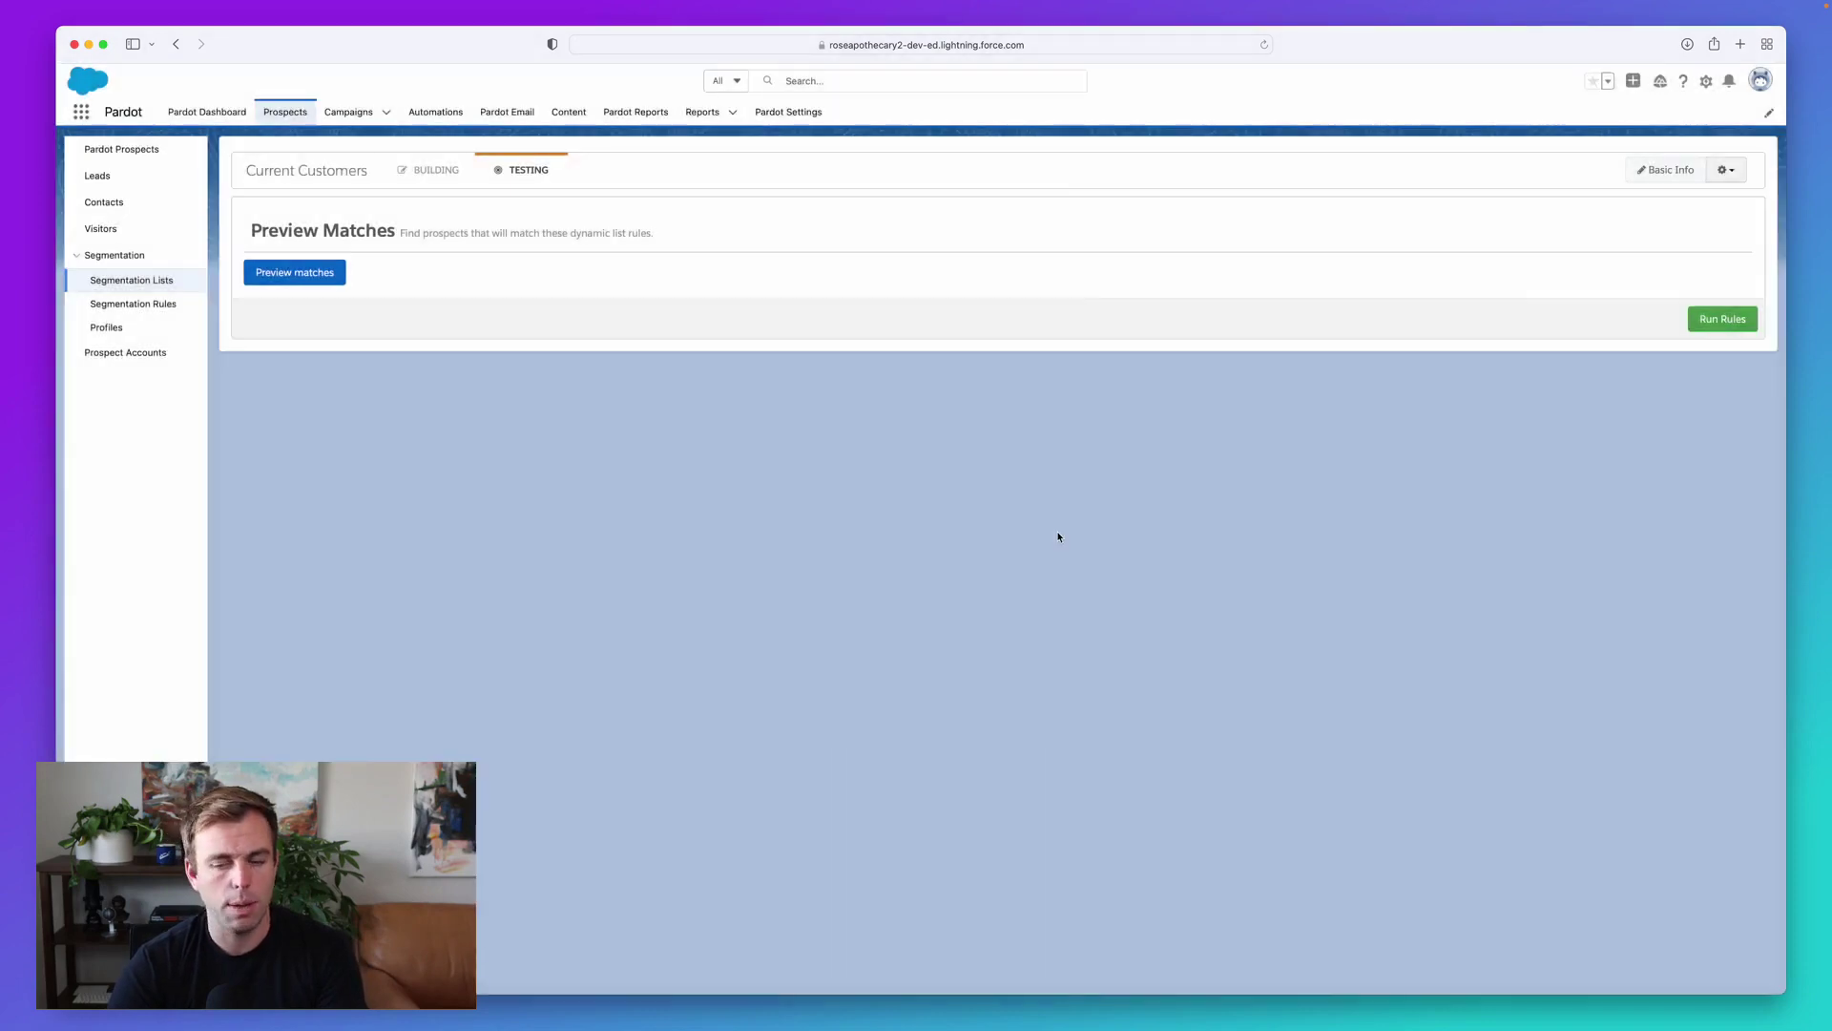